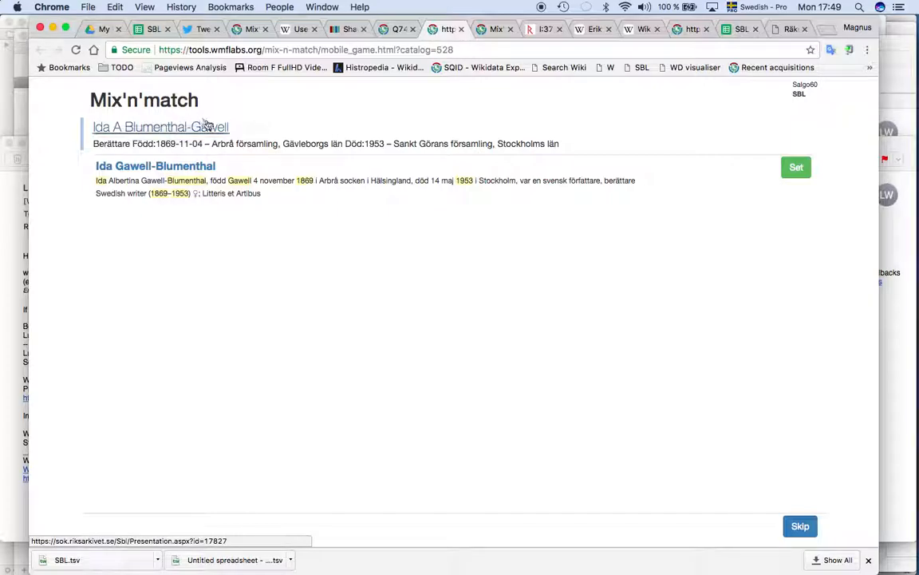
Check Ida A Blumenthal-Gawell's SBL biography, then match her entry to Ida Gawell-Blumenthal and Johan Gabriel Collin's to the item marked "läkare"
left_click(209, 129)
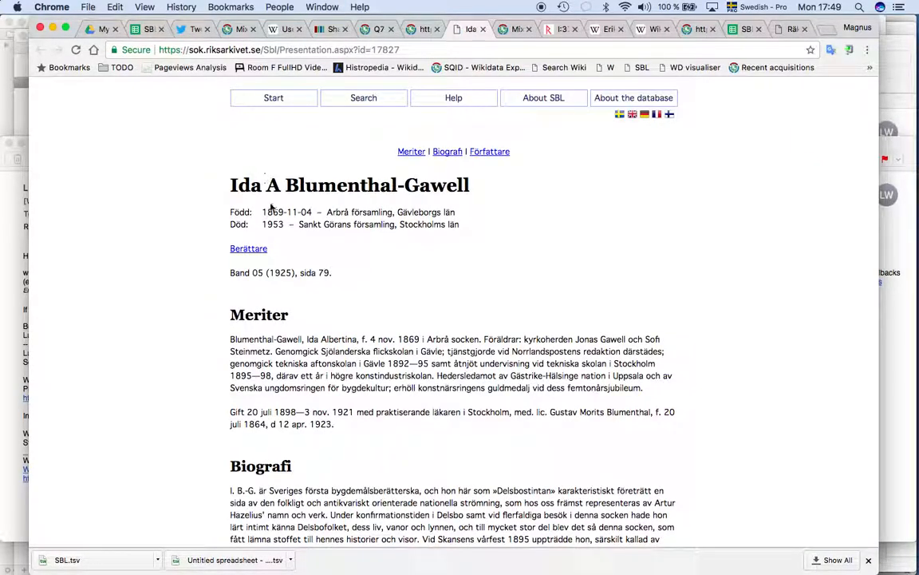
scroll(275, 209, "down", 3)
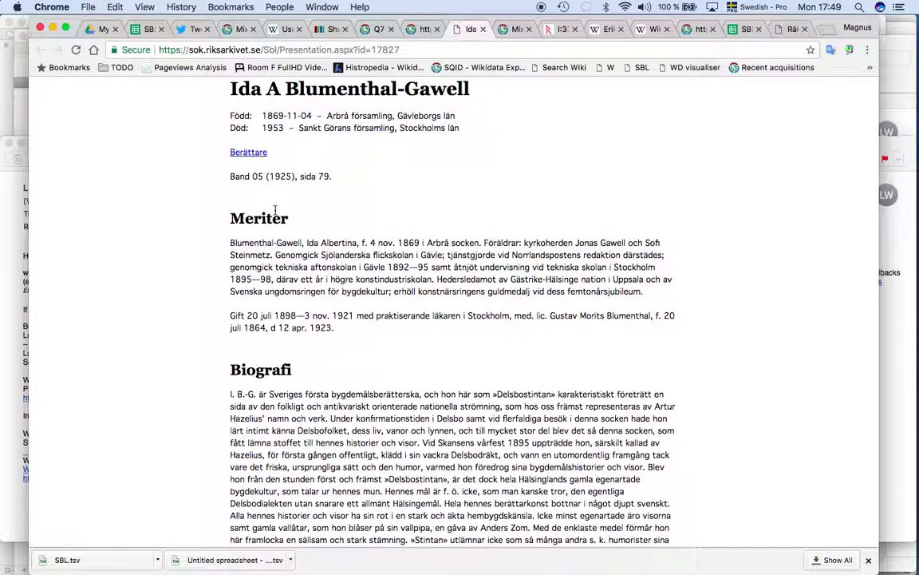
scroll(275, 212, "up", 1)
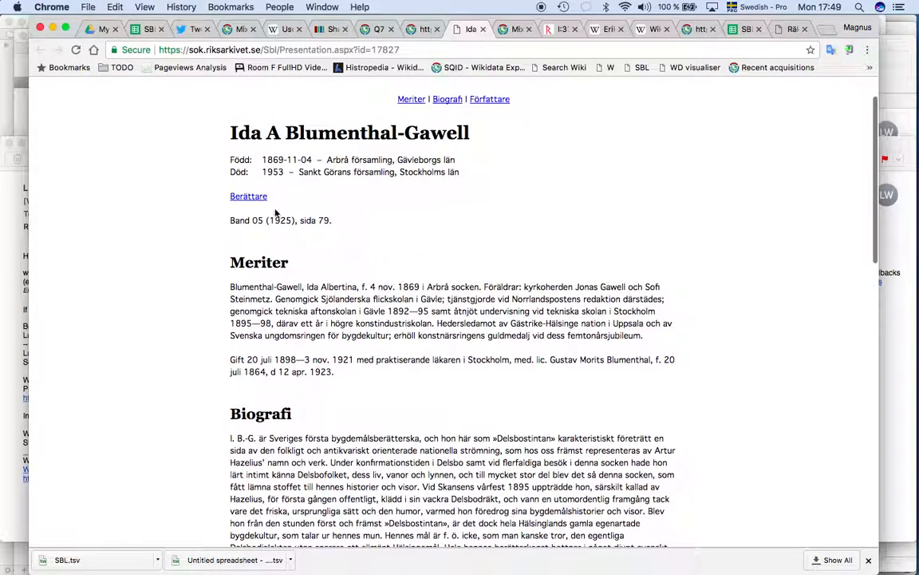
key("super+alt+Left")
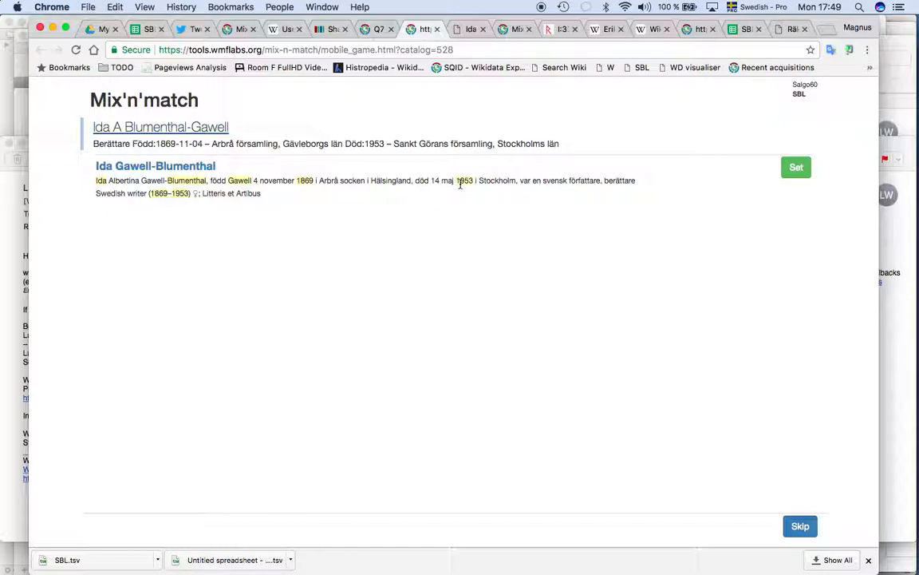
left_click(797, 168)
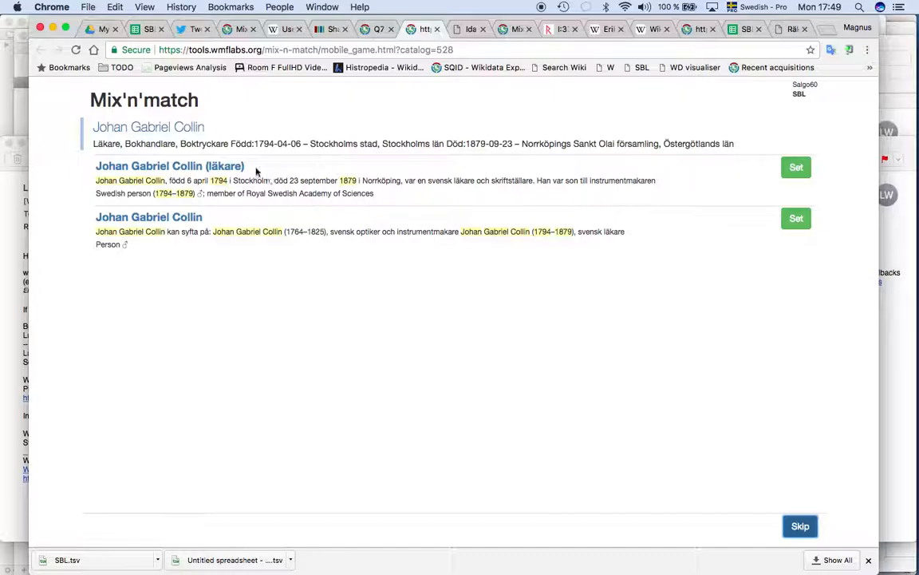
left_click(798, 169)
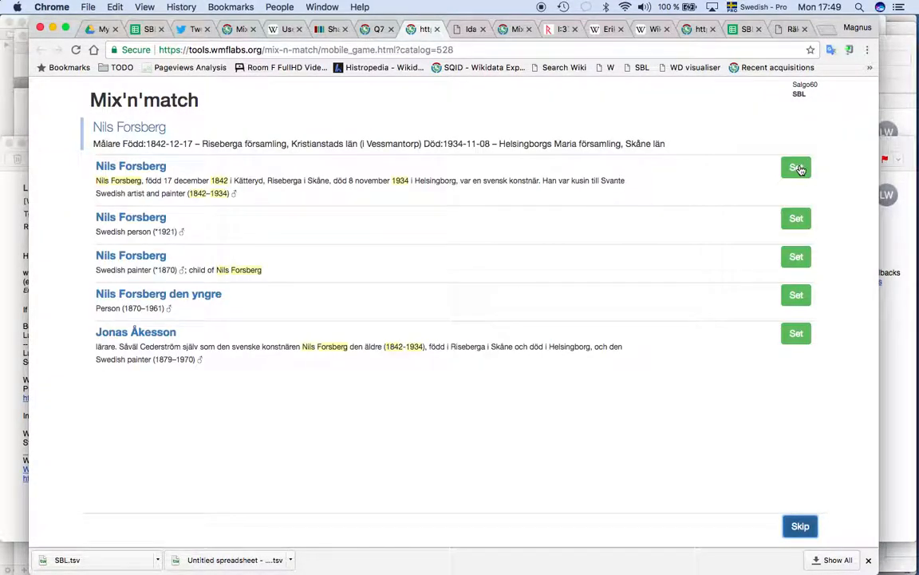
Look up the Wikidata item with property P3217 value 17827 in SQID, reusing the address of an earlier P3217 lookup
key("ctrl+Tab")
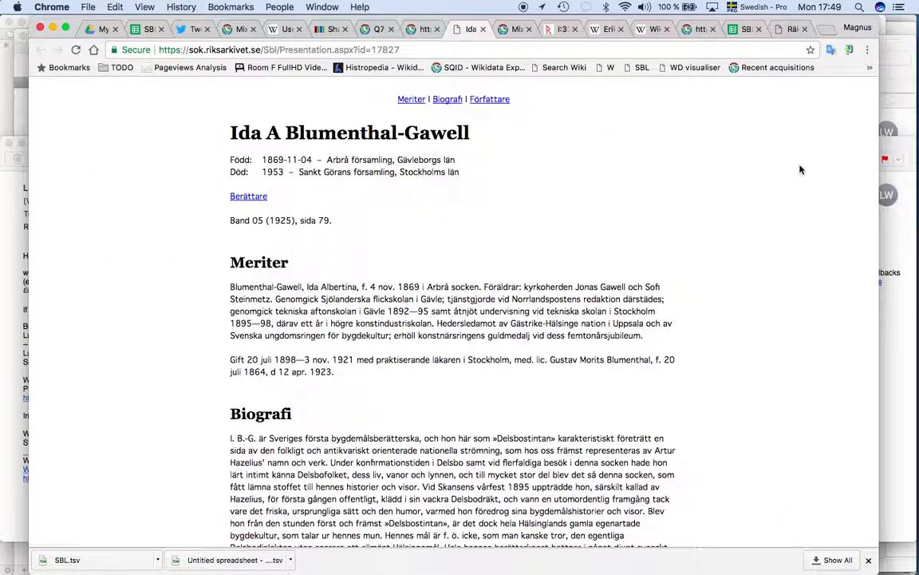
left_click(372, 50)
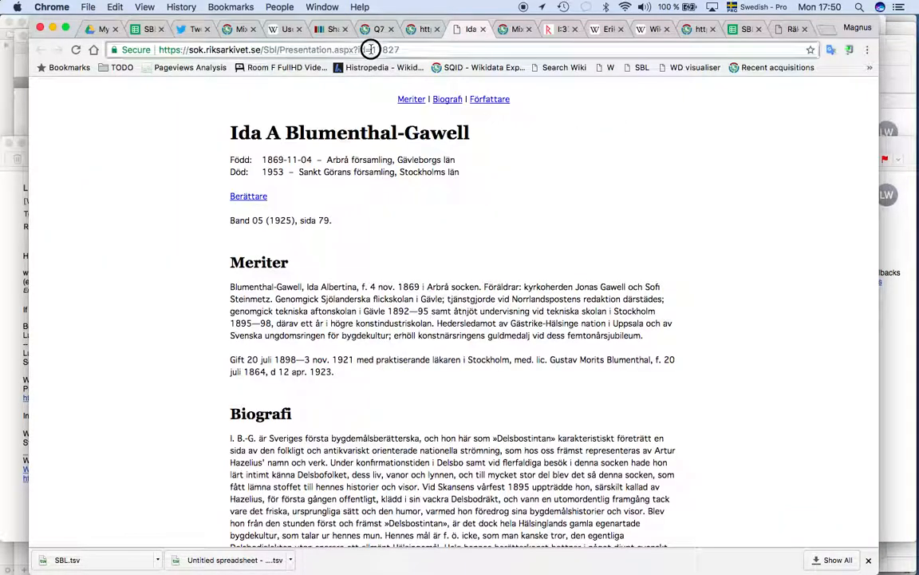
double_click(375, 50)
key("super+a")
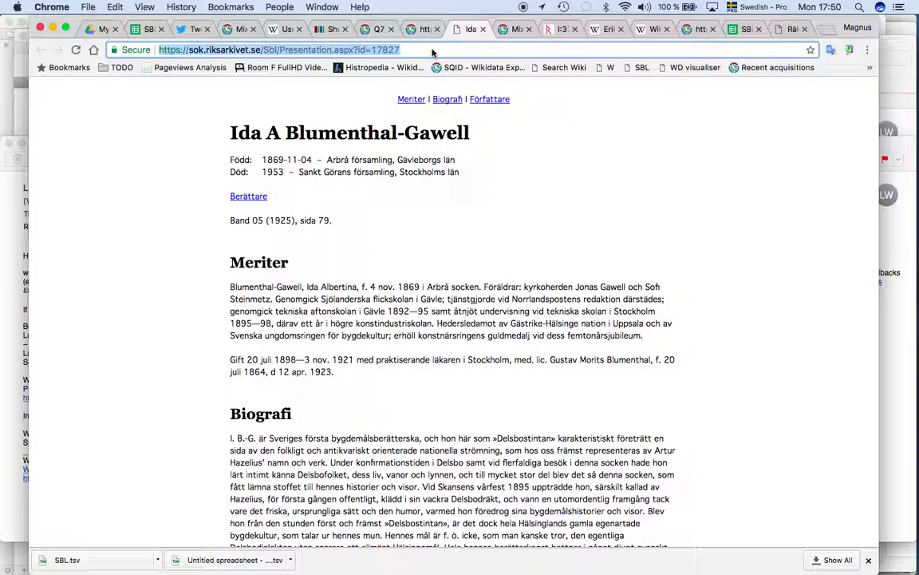
type("P32")
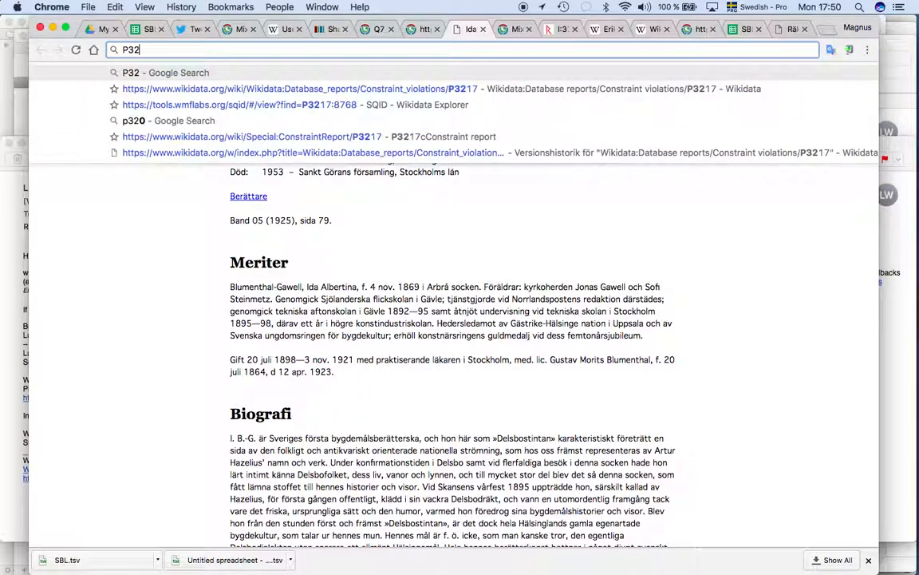
key("Down")
key("Down")
key("alt+shift+Left")
type("17827")
key("Return")
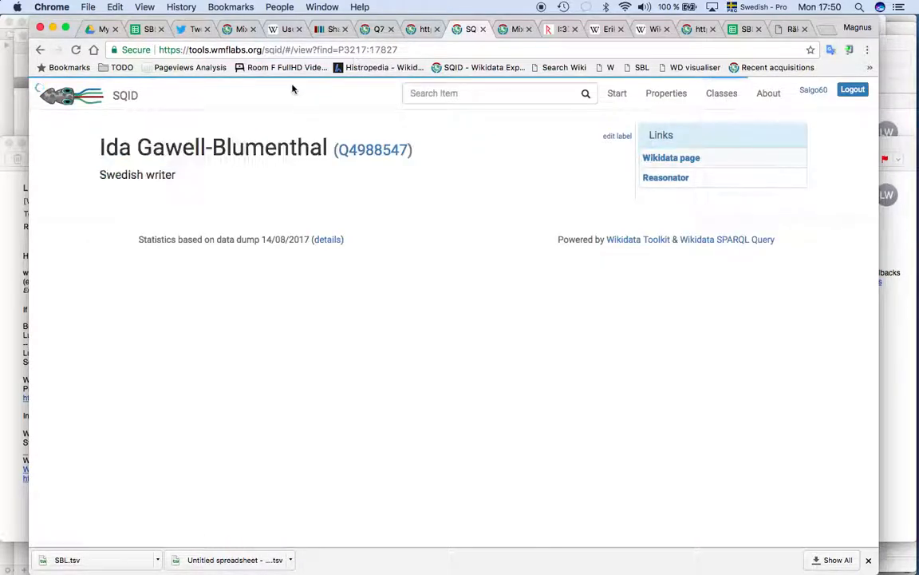
Open the Wikidata page for Ida Gawell-Blumenthal and examine its Svenskt biografiskt lexikon identifier and Wikipedia link
left_click(662, 159)
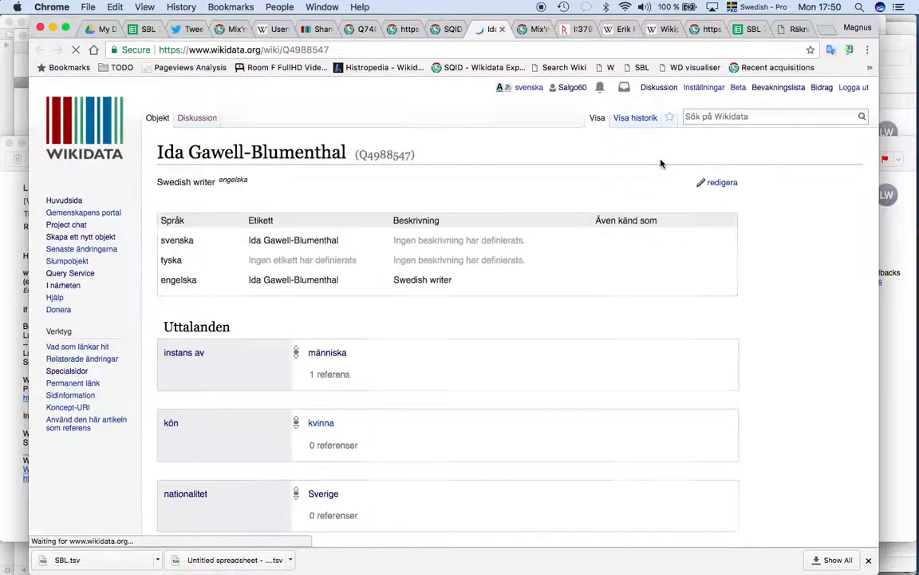
scroll(645, 197, "down", 20)
scroll(630, 220, "up", 1)
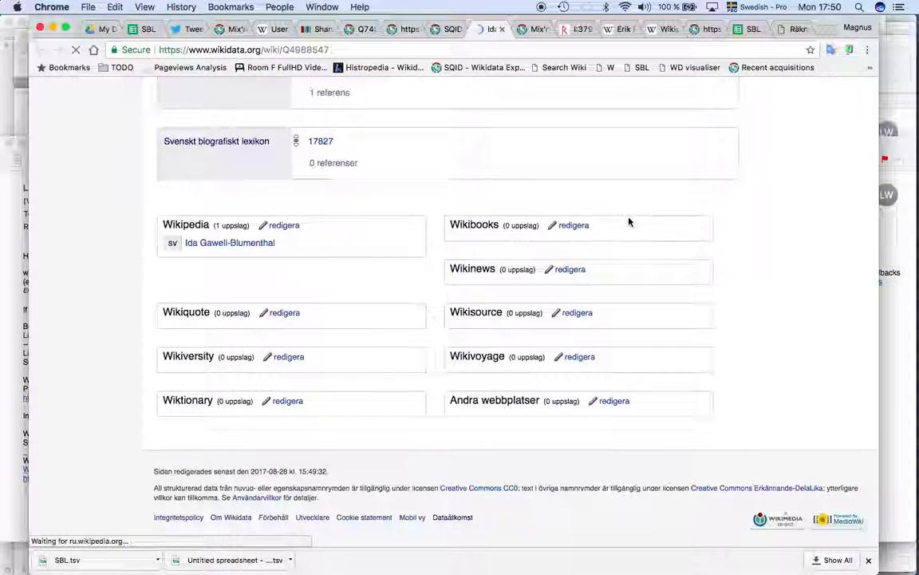
scroll(449, 218, "up", 4)
scroll(303, 165, "down", 10)
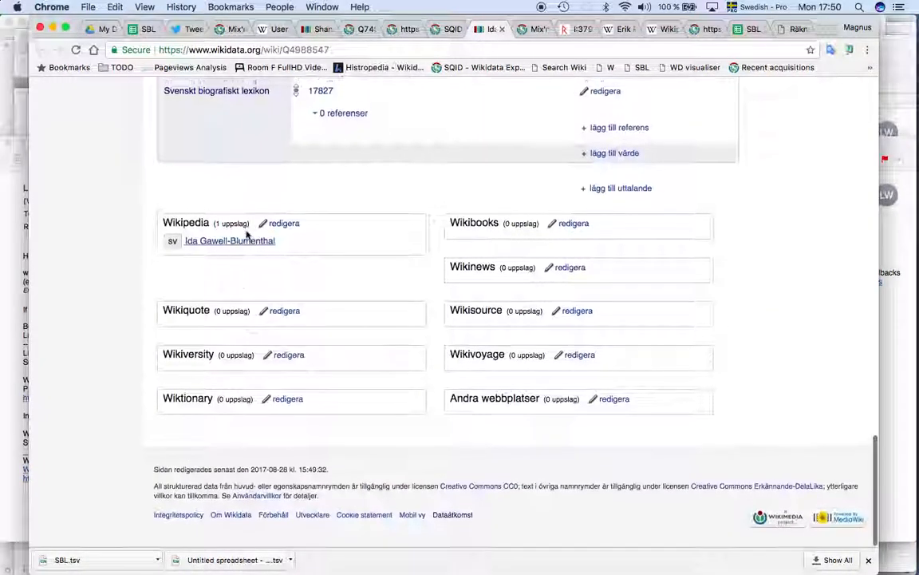
Open the account's own Wikidata contributions and examine the most recent edits made through the mix'n'match mobile game
scroll(296, 156, "up", 20)
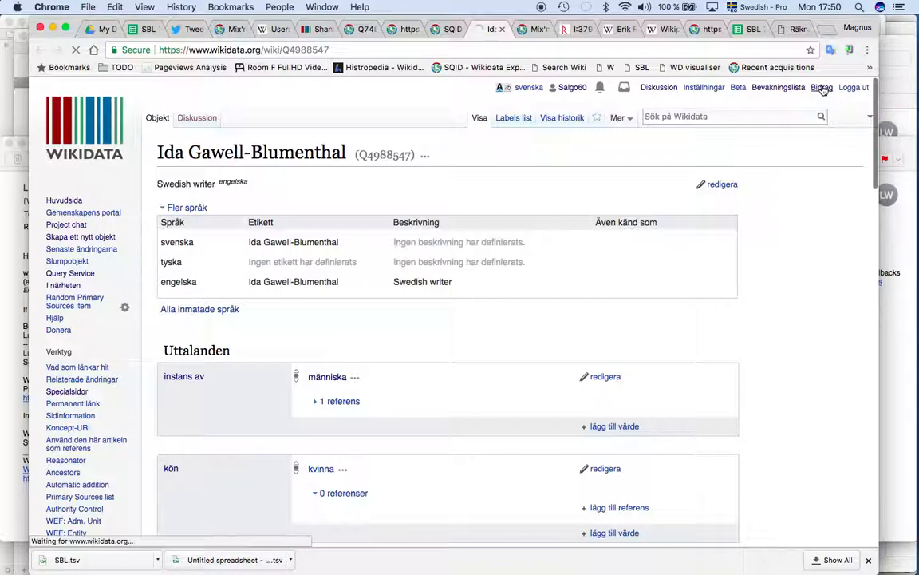
left_click(822, 88)
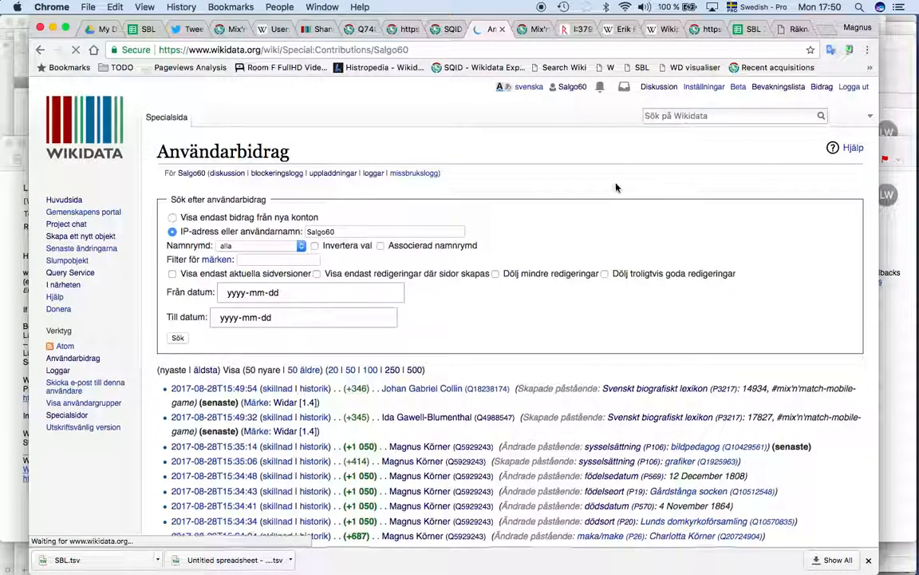
scroll(471, 255, "down", 4)
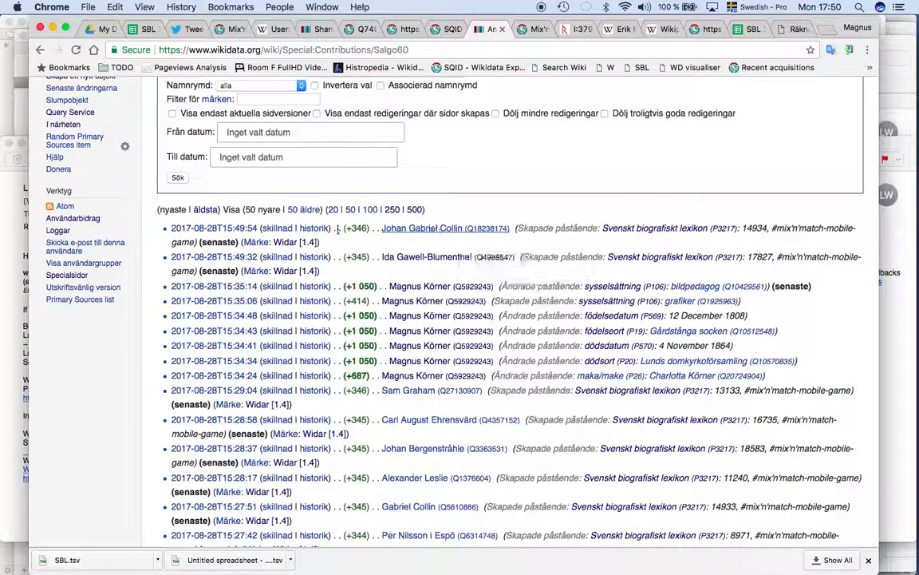
Load wikitree.com in the browser tab that holds Wikidata item Q7488272
key("alt+super+Left")
key("alt+super+Left")
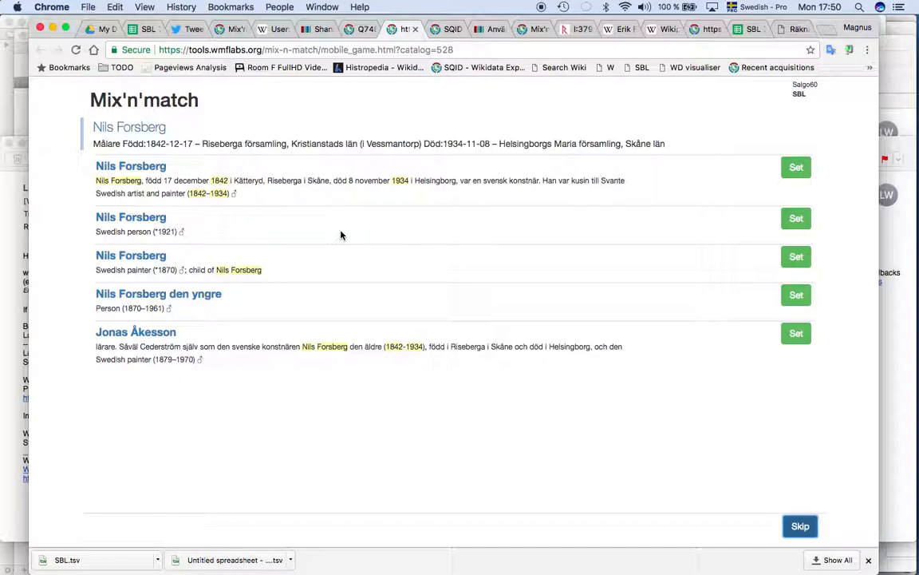
key("alt+super+Left")
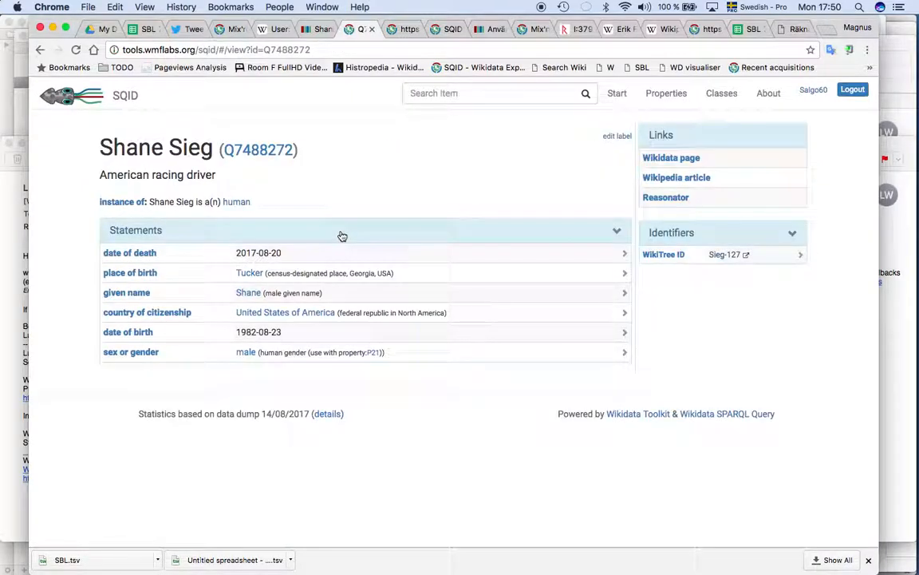
key("alt+super+Left")
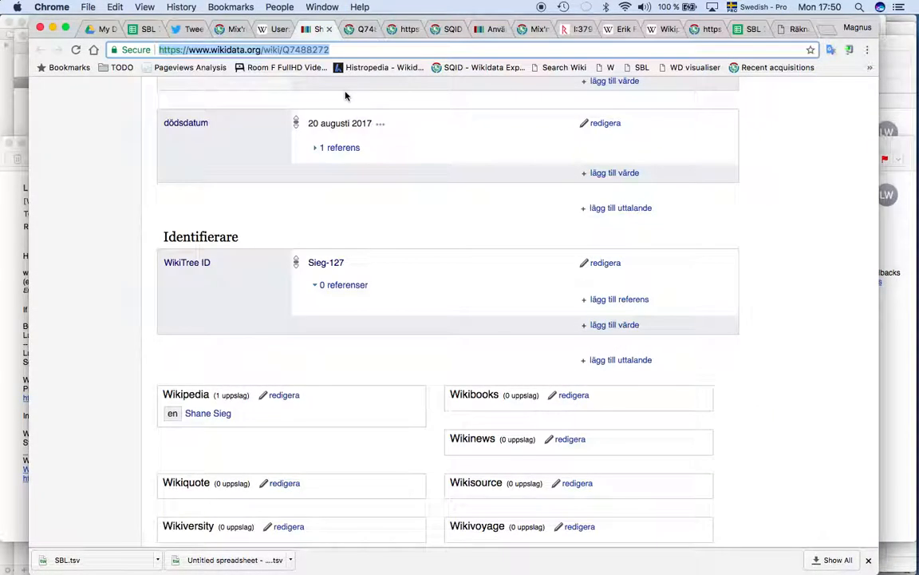
key("alt+super+Right")
key("alt+super+Left")
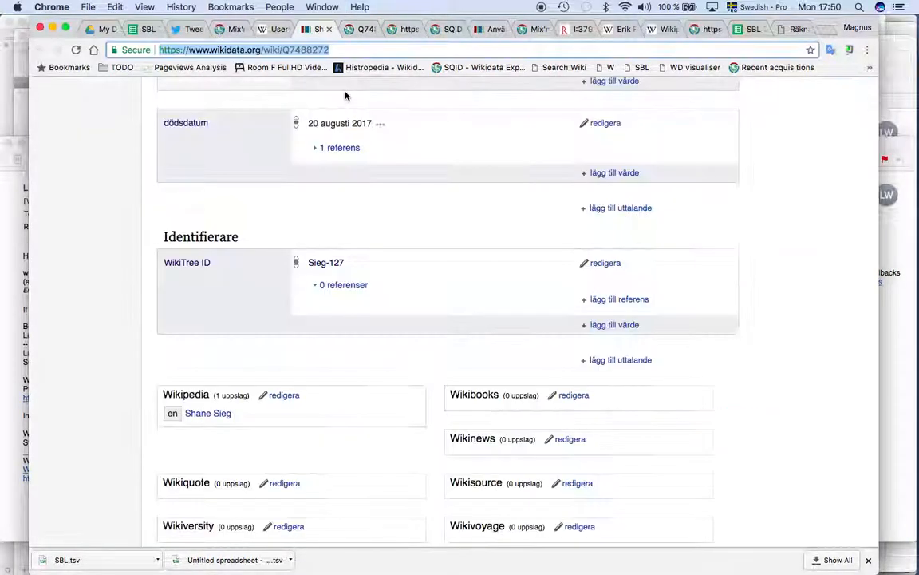
type("wiki")
key("Return")
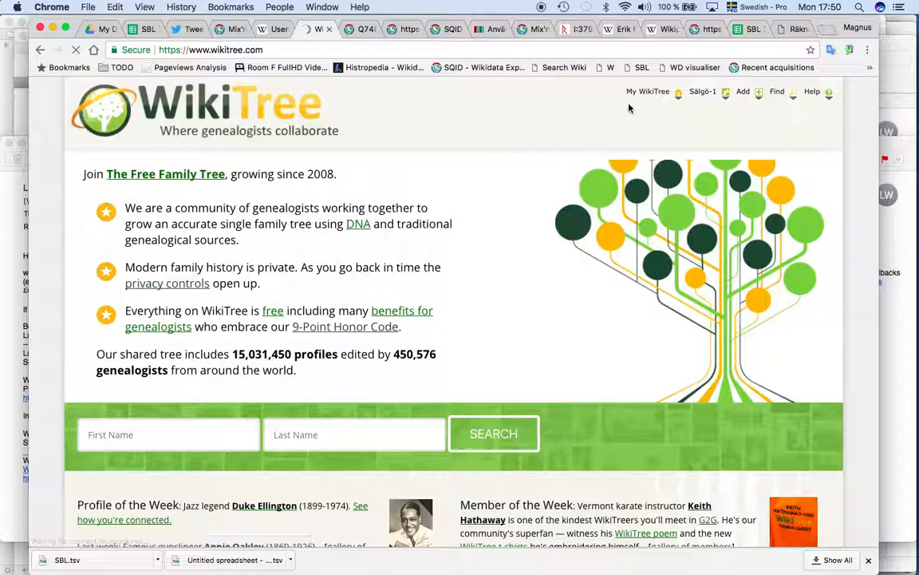
Open the personal G2G feed on WikiTree and view the "Gamification of Genealogy" post
mouse_move(643, 98)
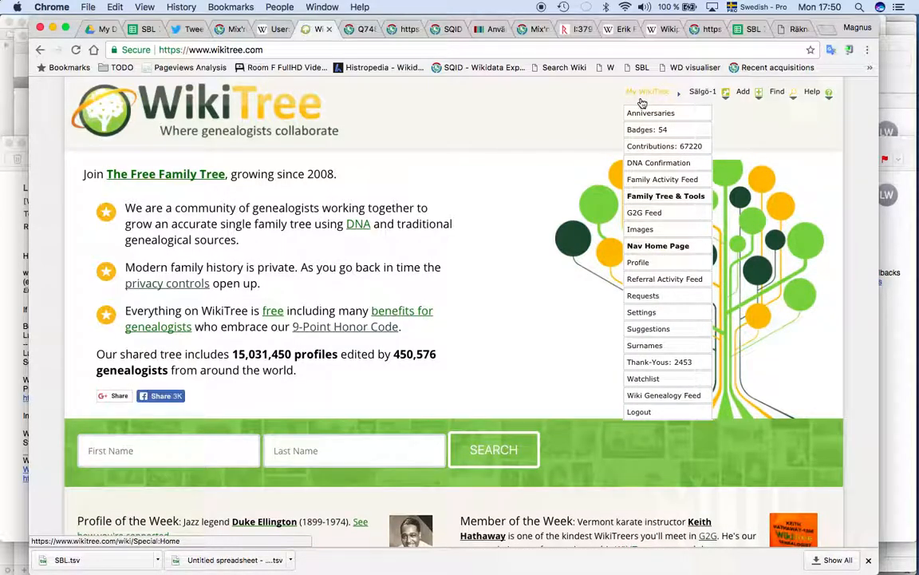
left_click(640, 214)
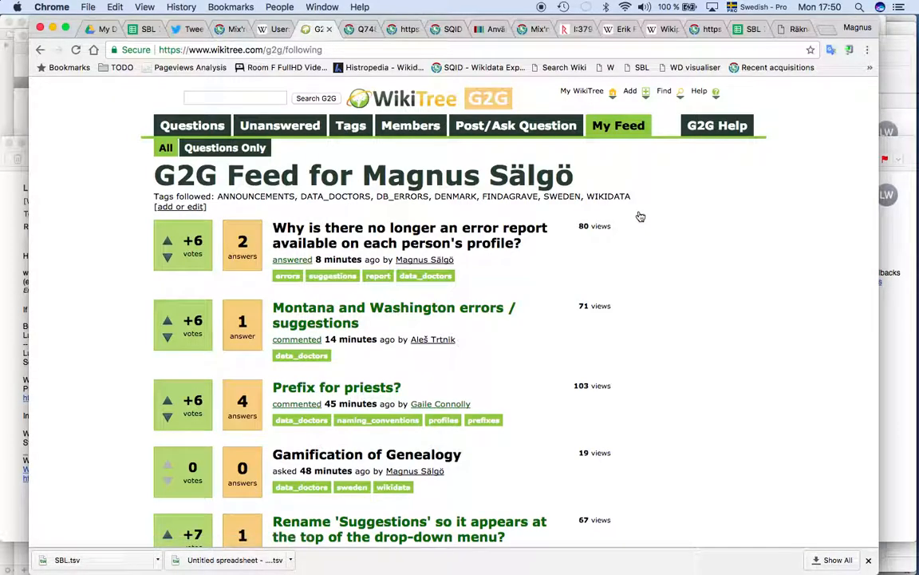
scroll(537, 243, "down", 1)
scroll(537, 243, "down", 4)
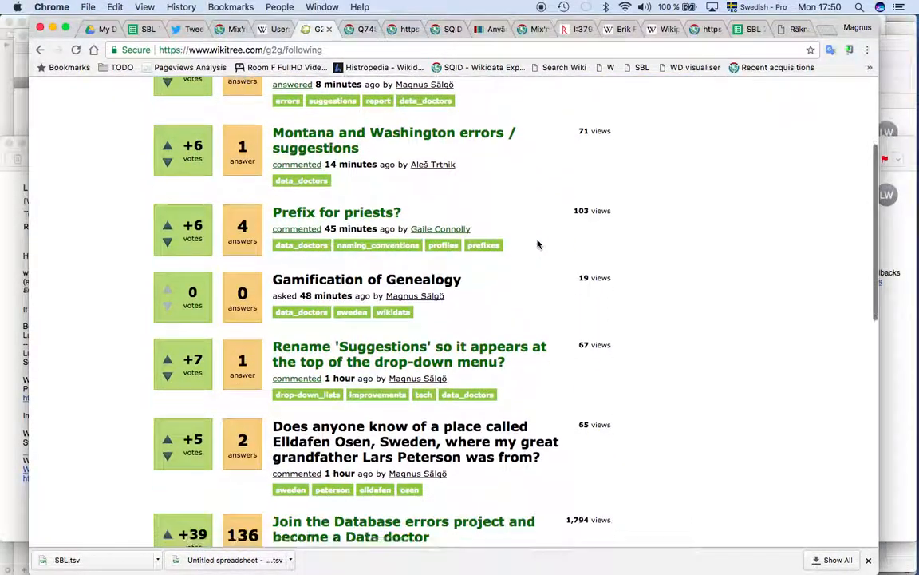
left_click(393, 281)
scroll(349, 239, "down", 1)
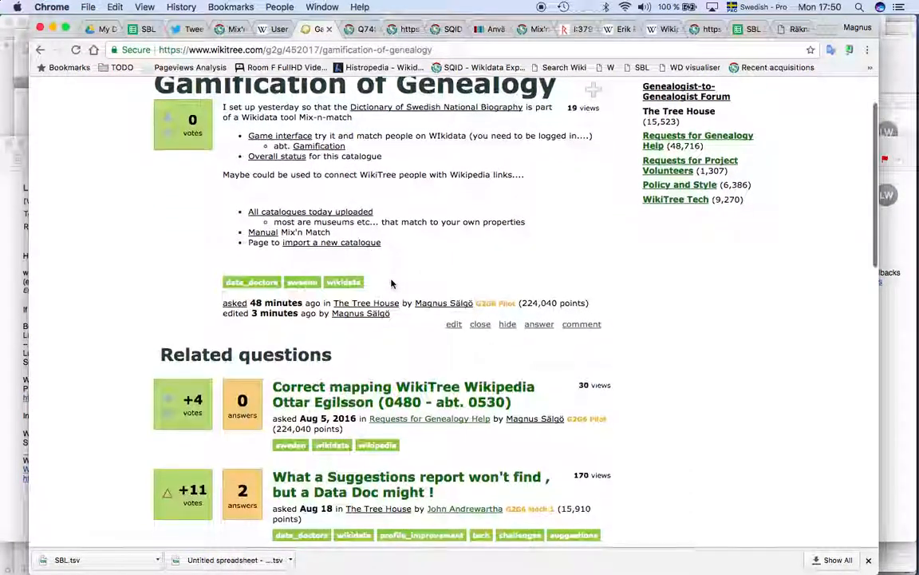
Open the post's list of all uploaded Mix'n'match catalogues and find the SBL catalogue by searching the page for "SBL"
left_click(349, 214)
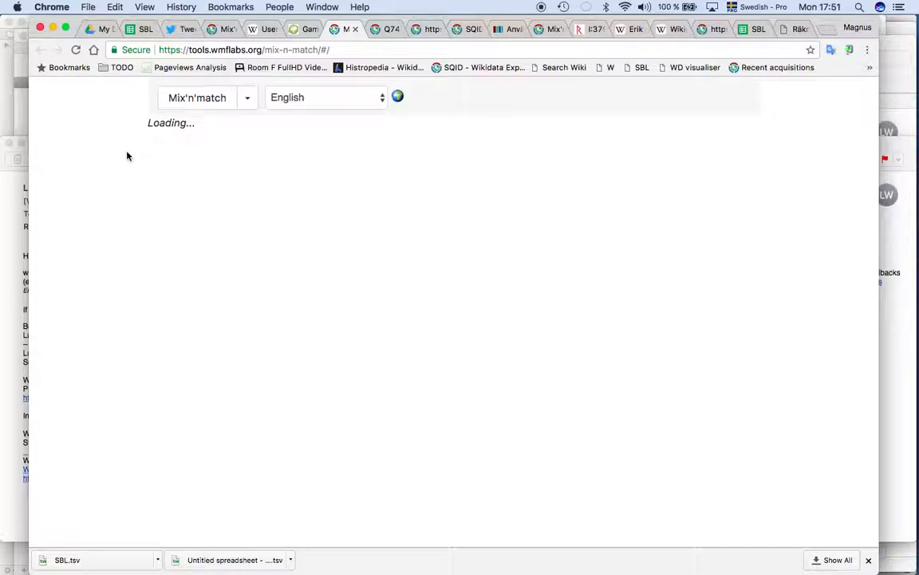
scroll(122, 164, "down", 5)
scroll(122, 164, "down", 10)
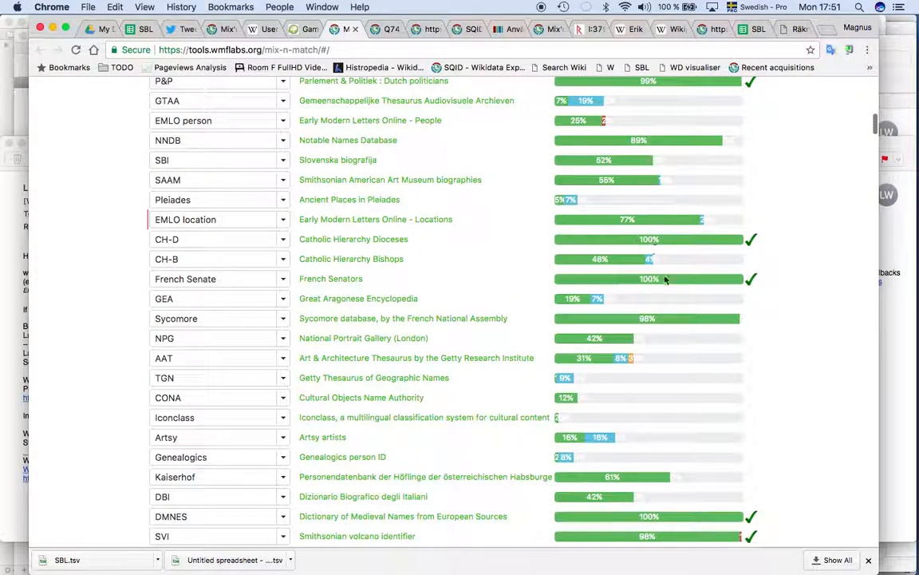
scroll(668, 335, "down", 6)
scroll(667, 334, "down", 10)
key("super+f")
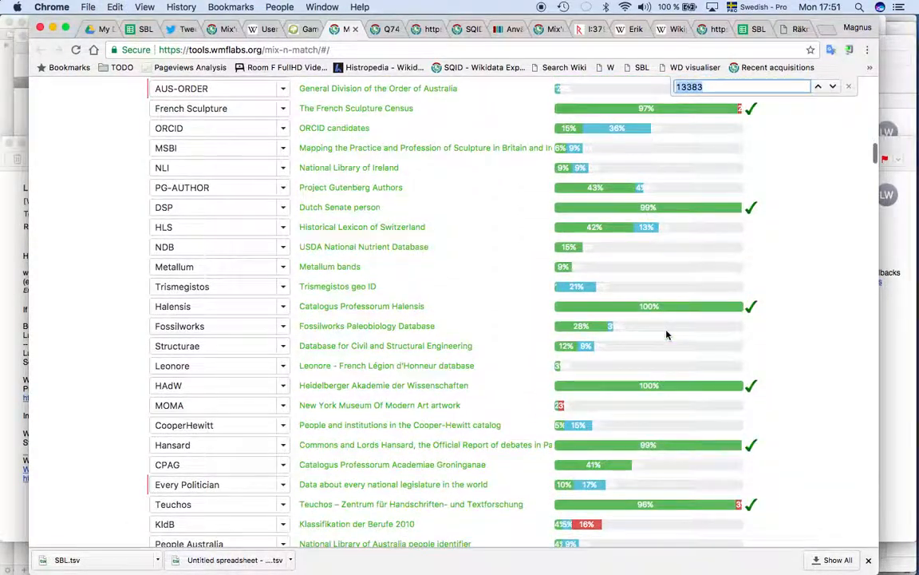
type("SBL")
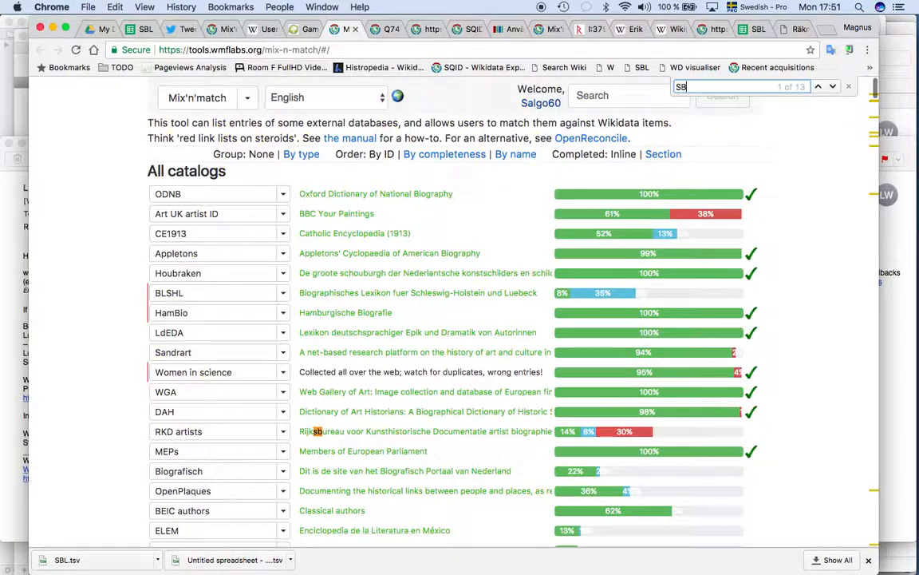
left_click(832, 86)
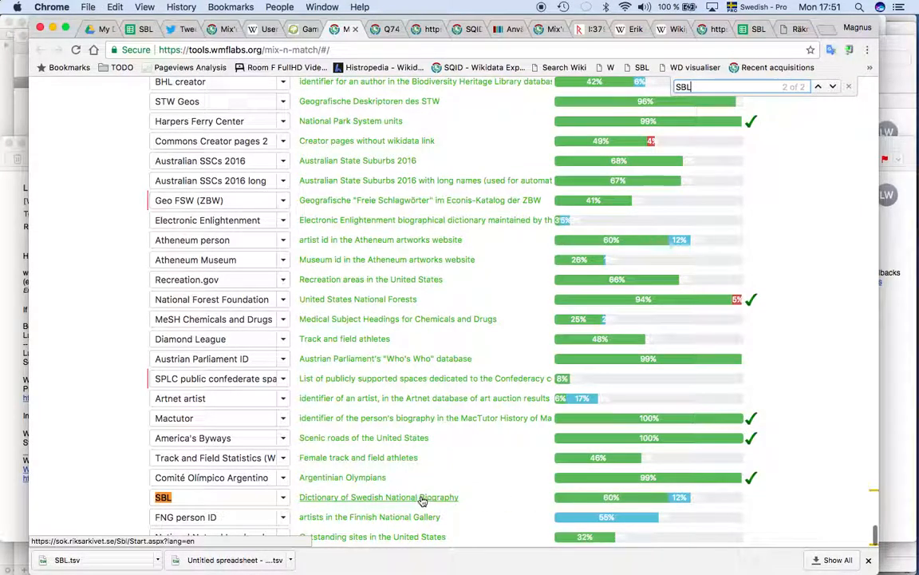
Open the SBL catalogue's site stats, then its overview page, and examine the matched and unmatched entries
left_click(283, 497)
scroll(253, 455, "down", 5)
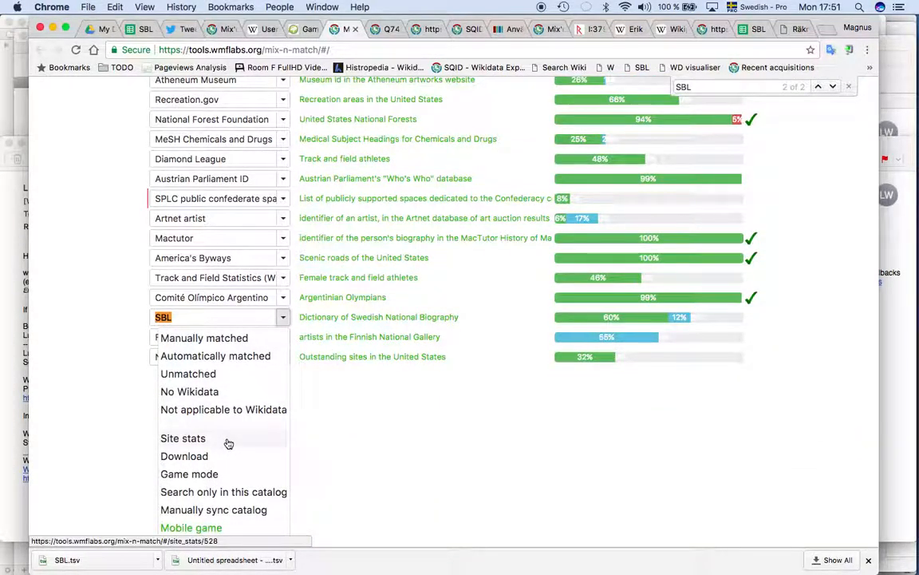
left_click(226, 442)
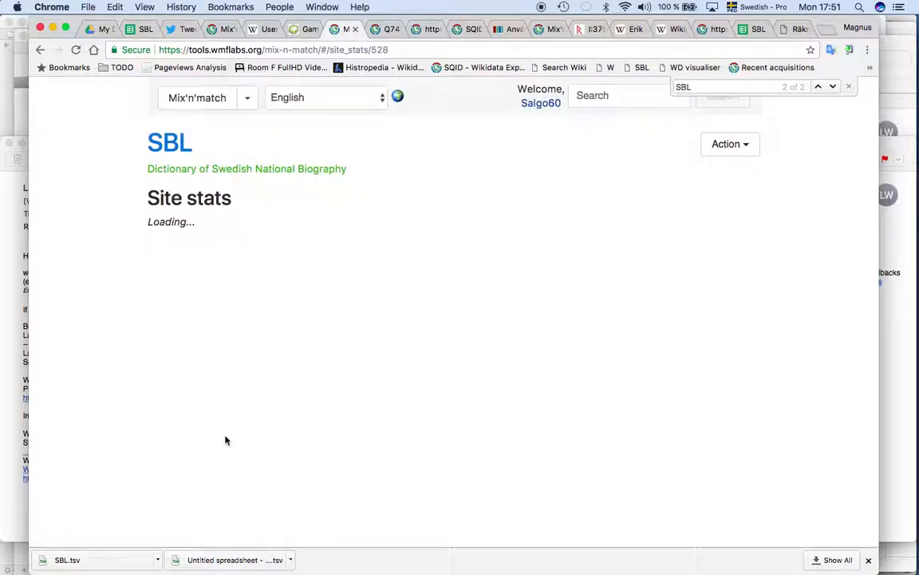
left_click(171, 140)
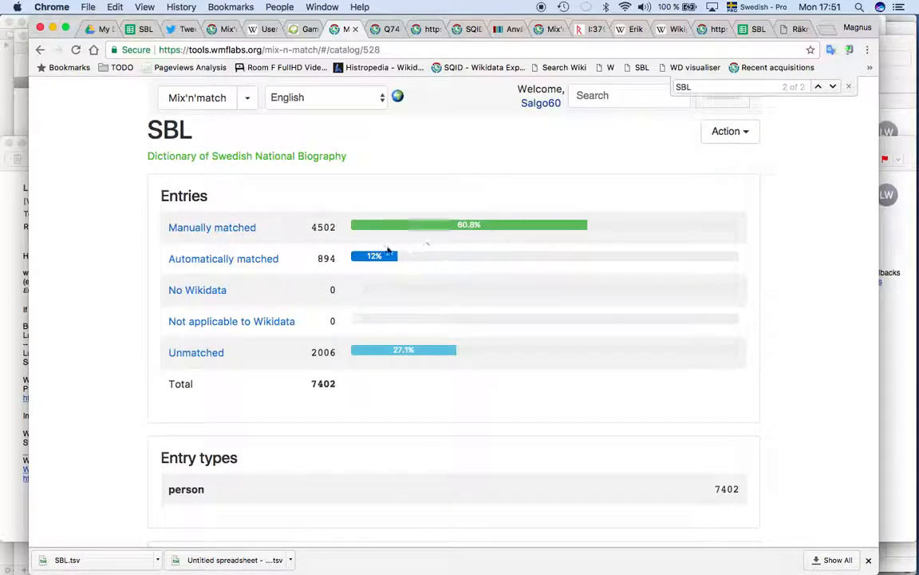
scroll(327, 227, "down", 3)
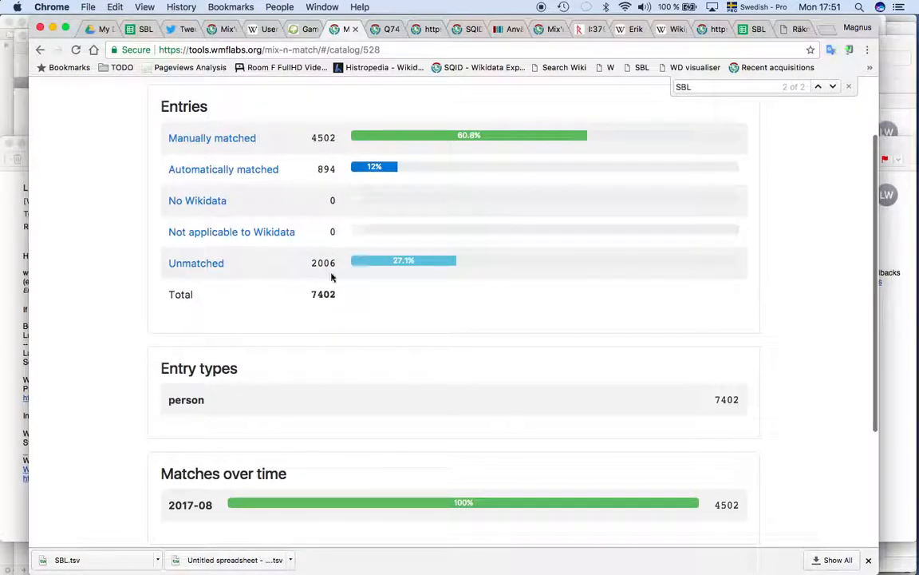
Examine the SBL catalogue's entry types, matches over time and contributing users
scroll(332, 292, "down", 2)
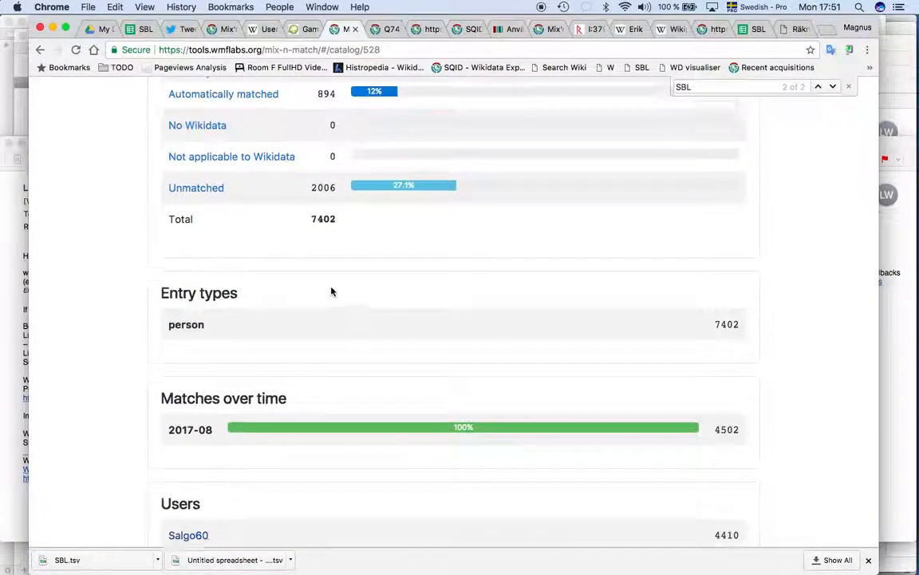
scroll(332, 292, "down", 3)
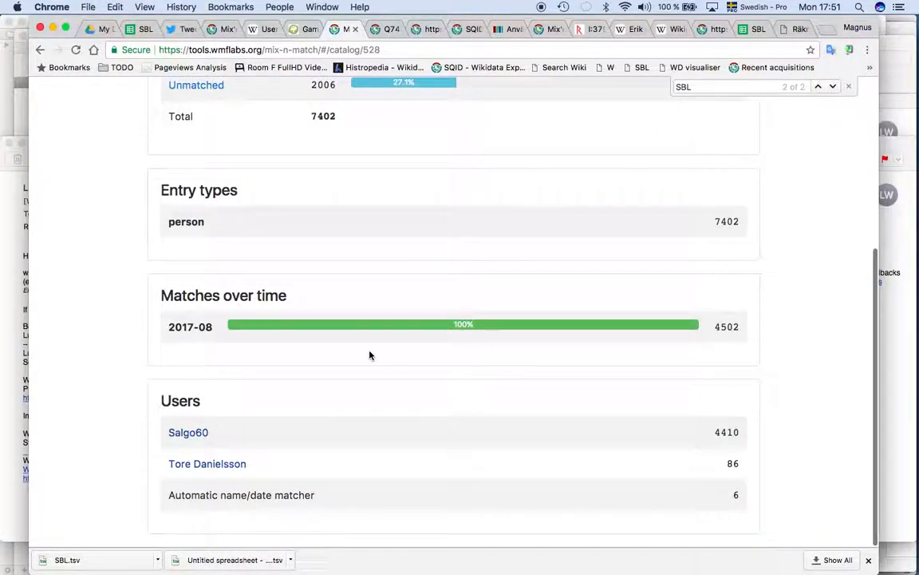
scroll(467, 499, "up", 6)
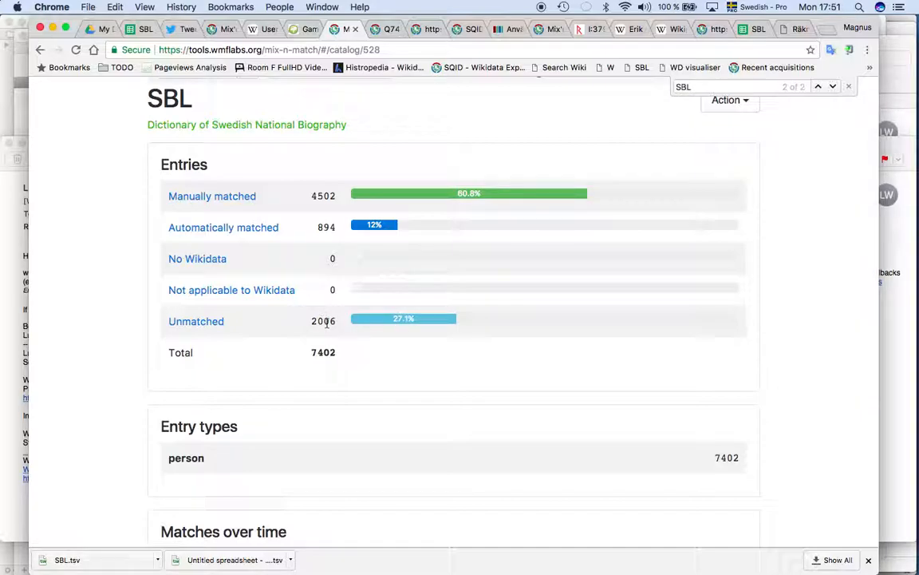
Close the spare Wikidata item tab and match the Nils Forsberg game entry to the Swedish painter (1842–1934)
key("ctrl+Tab")
key("ctrl+Tab")
key("ctrl+shift+Tab")
key("super+w")
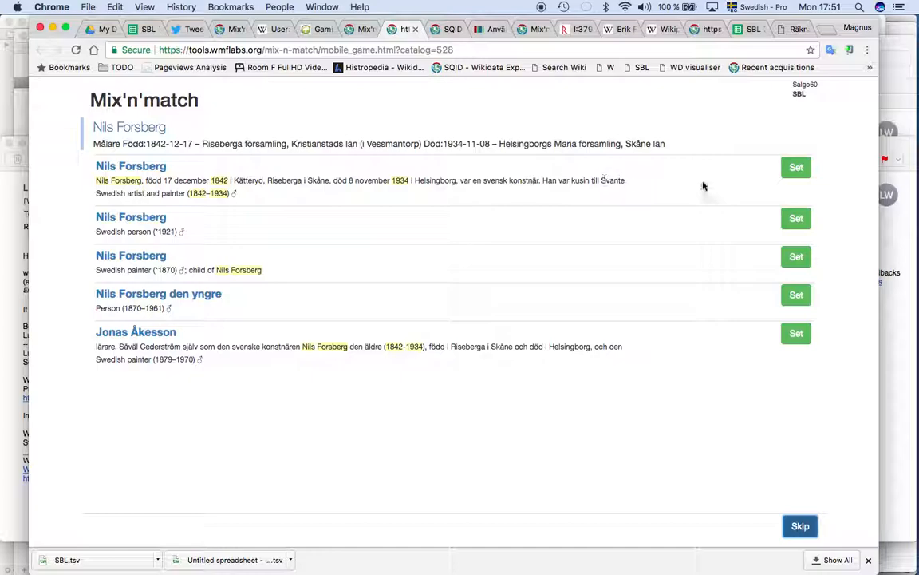
left_click(796, 169)
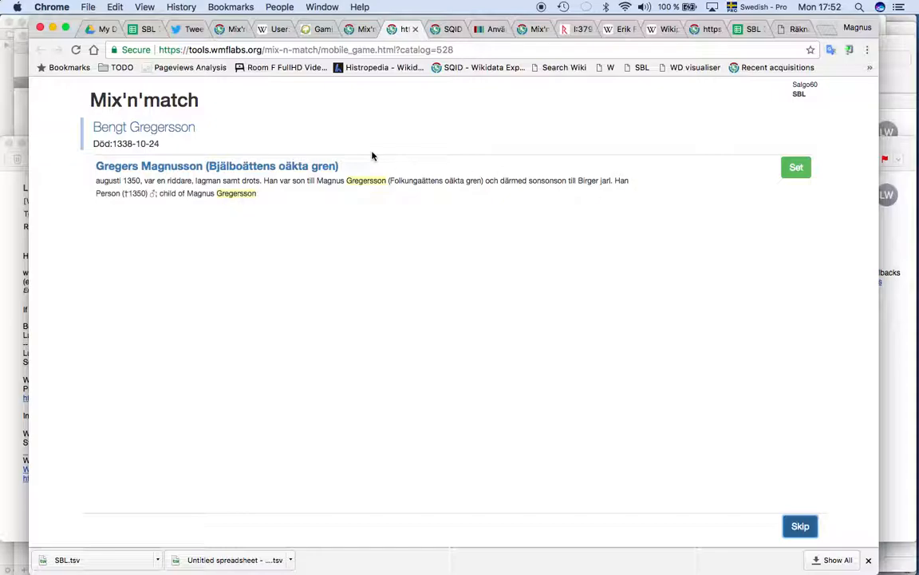
Open the Wikidata item of the candidate Gregers Magnusson and follow it to its Swedish Wikipedia article
left_click(150, 170)
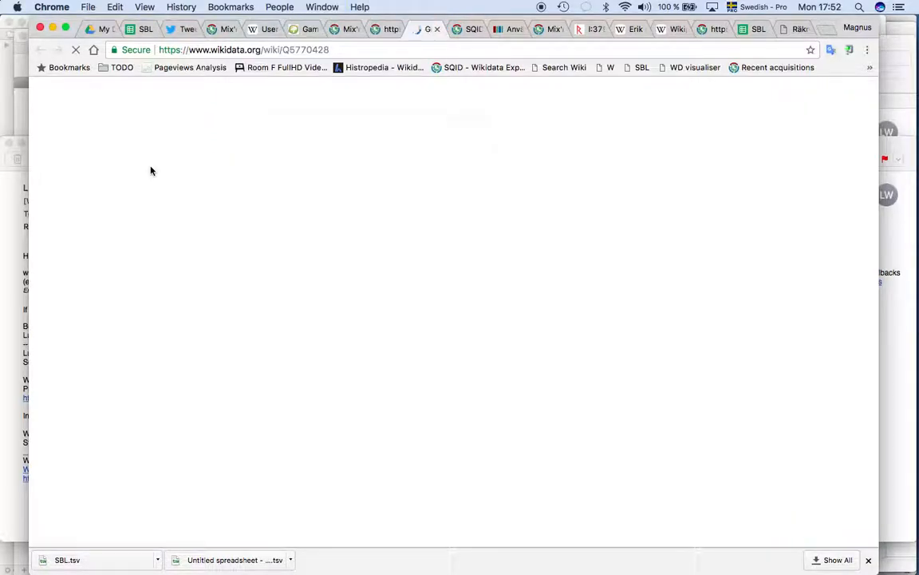
scroll(150, 170, "down", 15)
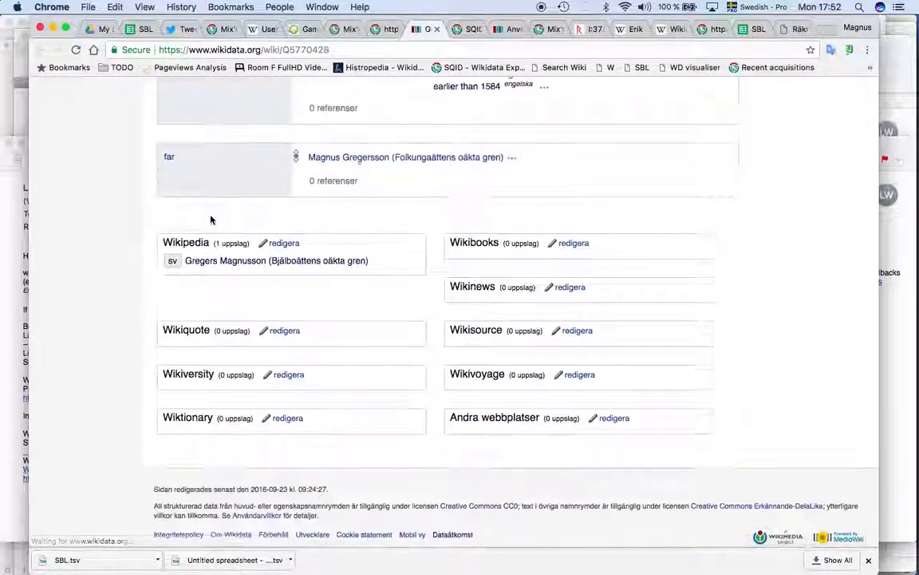
left_click(243, 343)
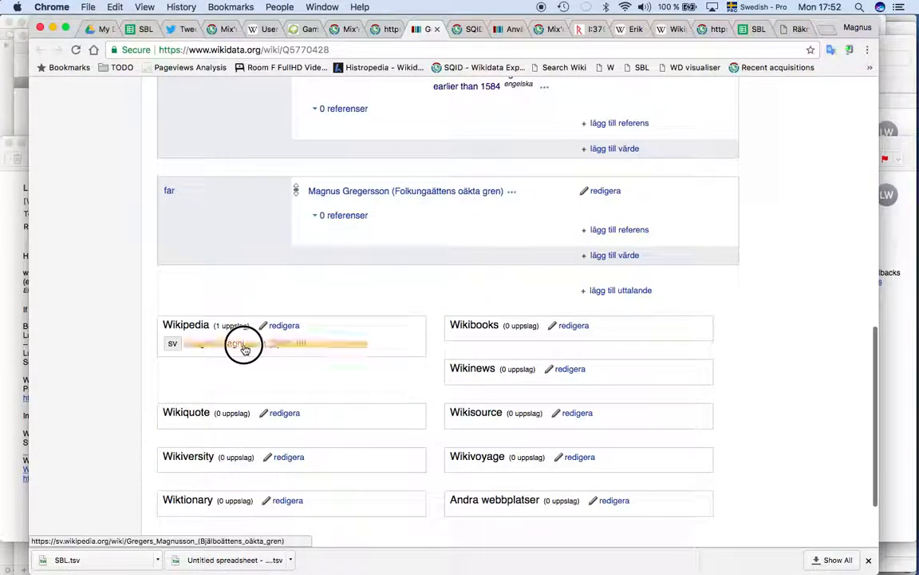
scroll(245, 350, "down", 3)
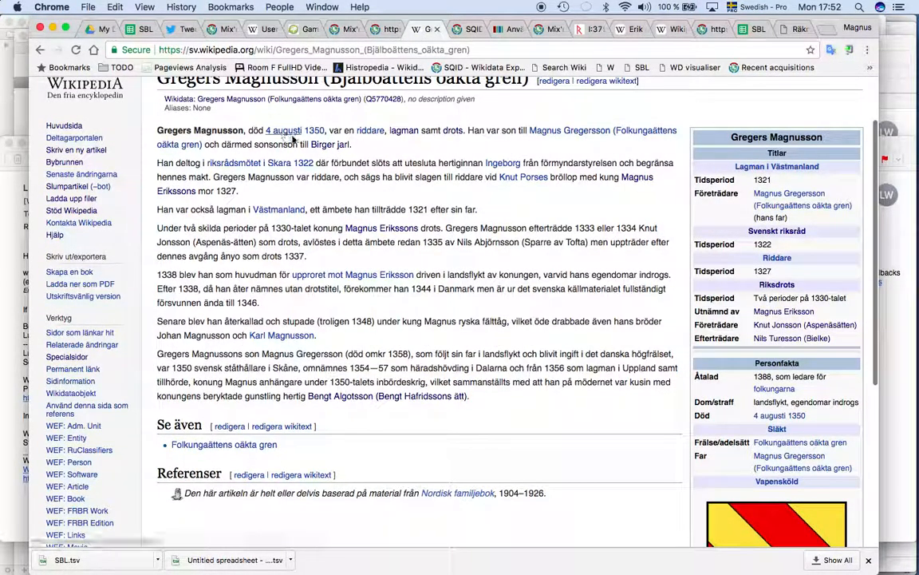
Compare the name and death date of the Bengt Gregersson game entry with the Gregers Magnusson article
key("ctrl+shift+Tab")
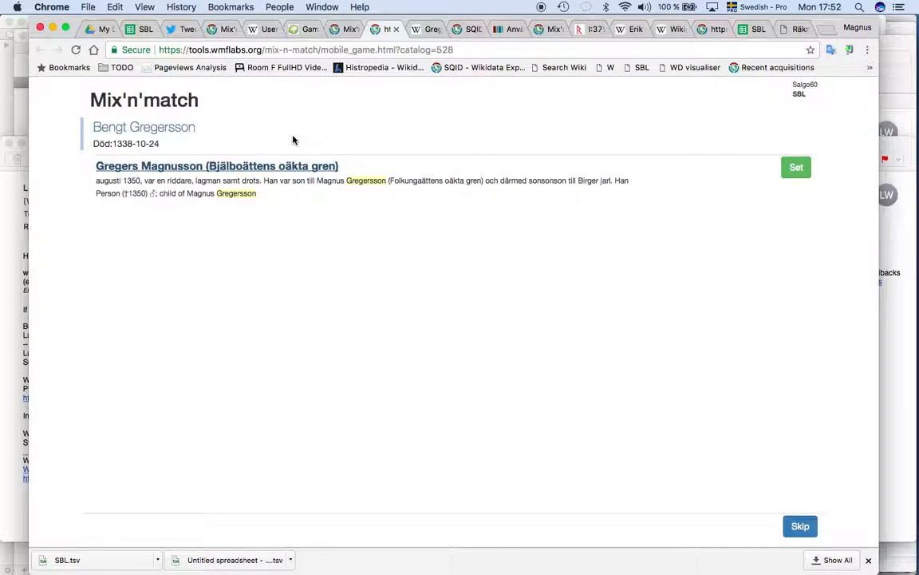
key("ctrl+Tab")
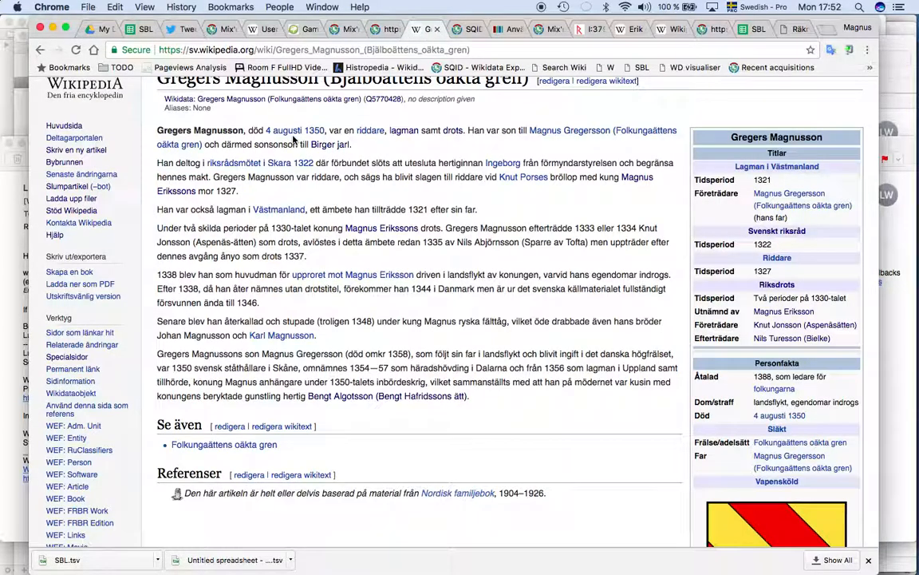
key("ctrl+shift+Tab")
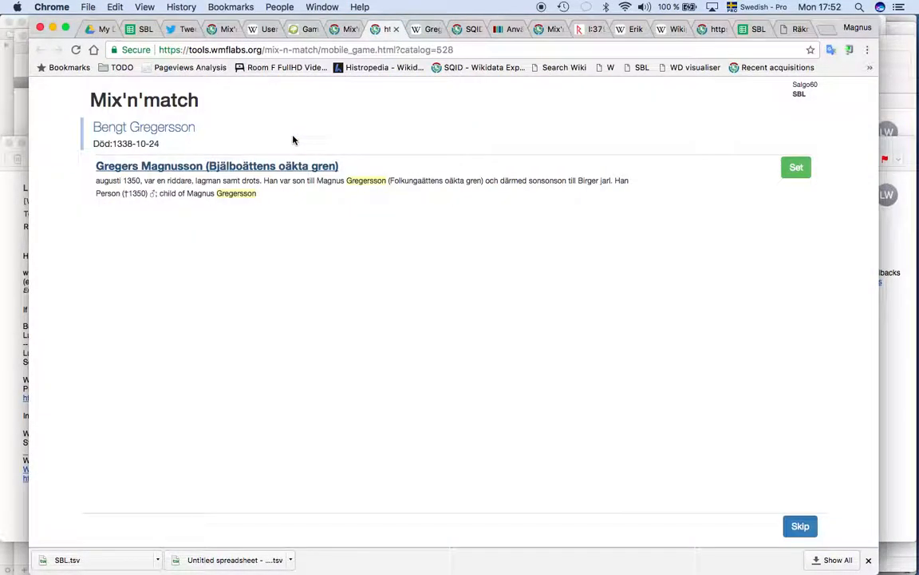
key("ctrl+Tab")
key("ctrl+Tab")
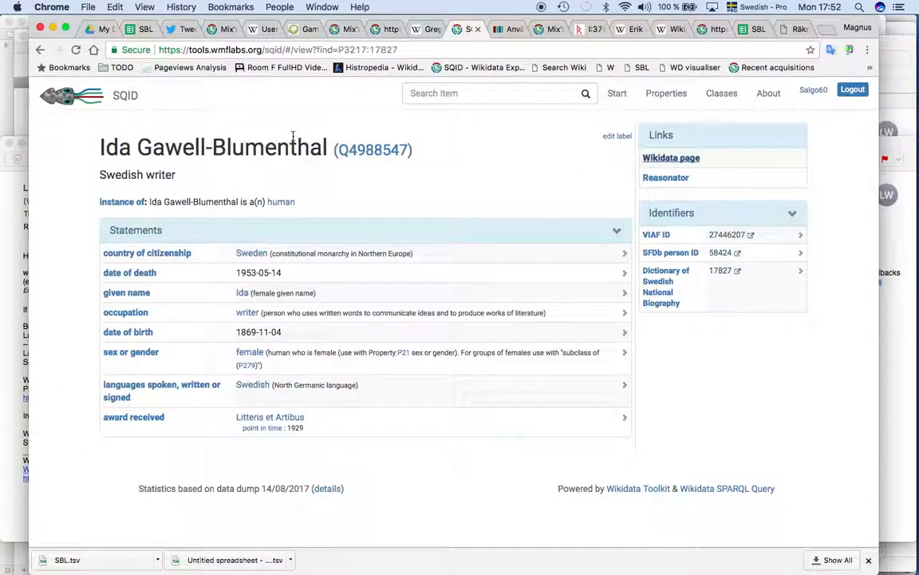
key("ctrl+shift+Tab")
key("ctrl+Tab")
key("ctrl+shift+Tab")
key("ctrl+shift+Tab")
key("ctrl+shift+Tab")
key("ctrl+Tab")
key("ctrl+Tab")
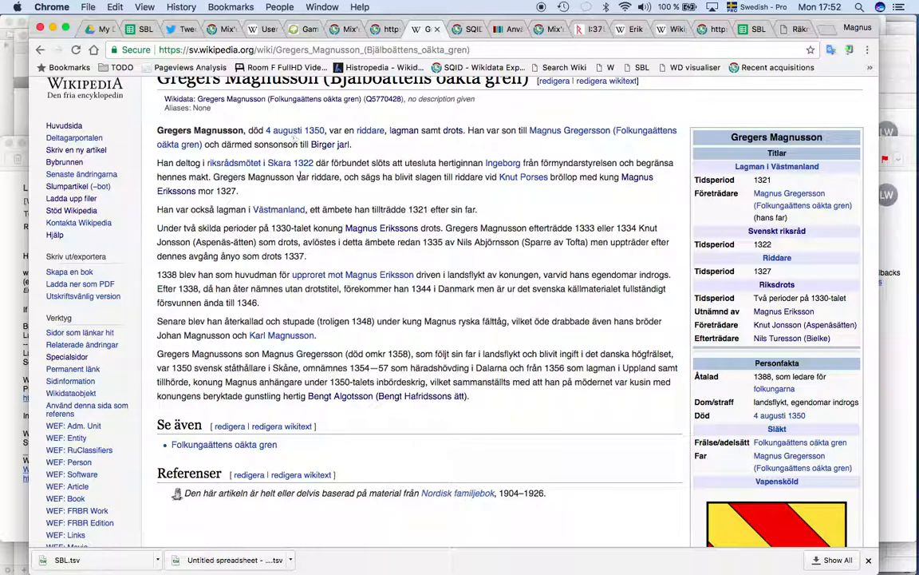
Search the Gregers Magnusson article for "Bengt" and skip the Bengt Gregersson entry in the game
key("super+f")
type("Bengt")
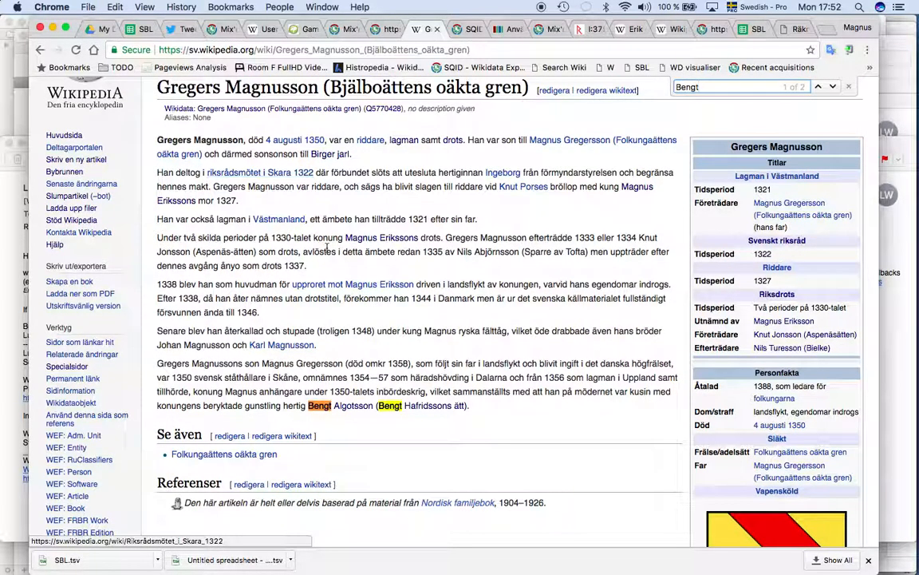
scroll(327, 248, "down", 5)
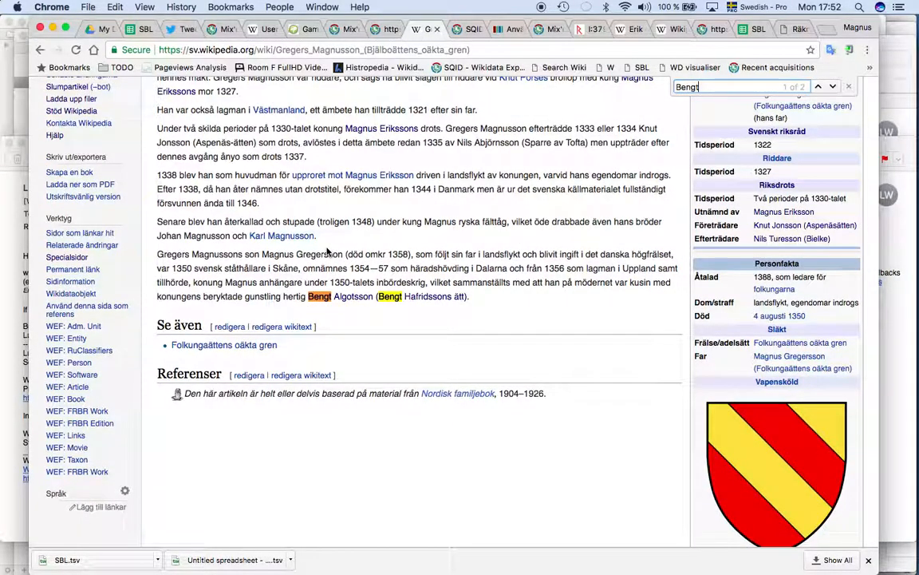
key("ctrl+shift+Tab")
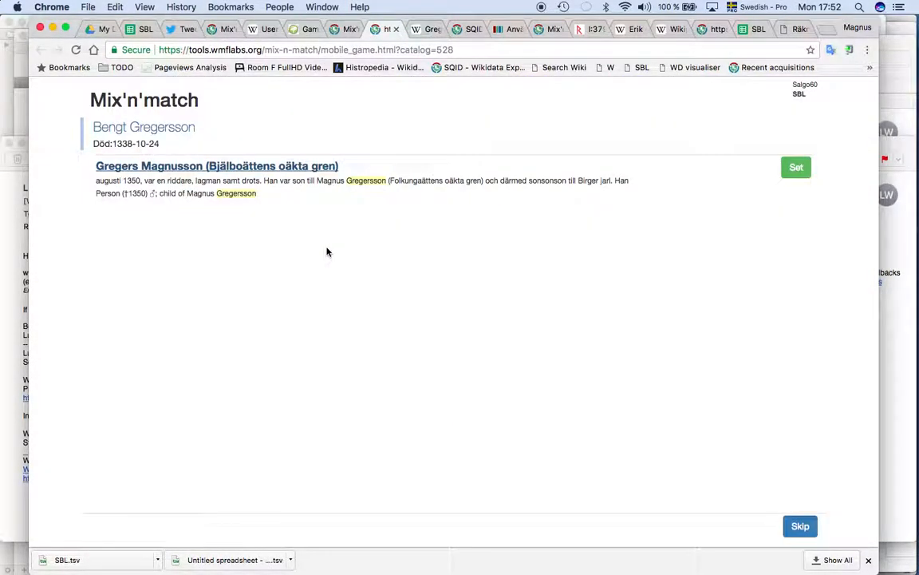
left_click(808, 527)
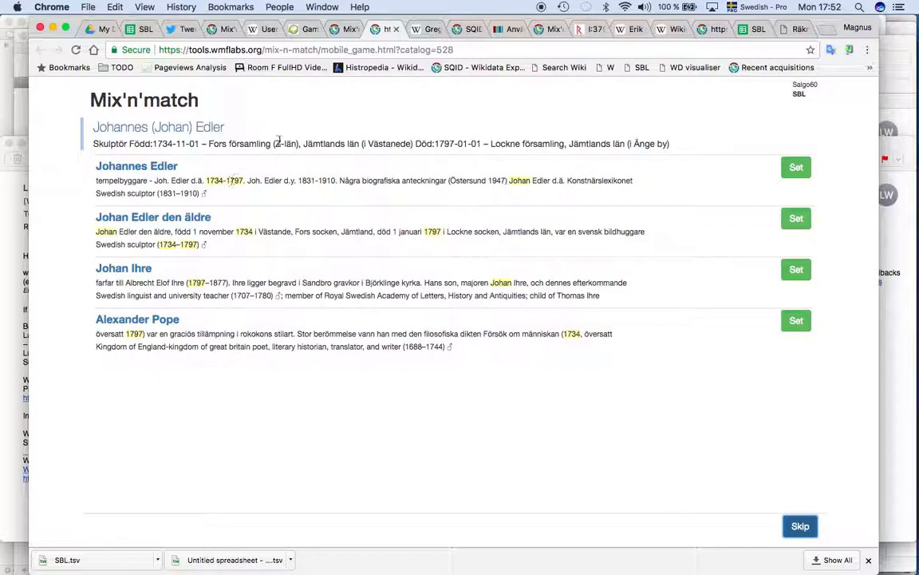
Open the Wikidata items of candidates Johannes Edler and Johan Edler den äldre, and view the Johannes Edler statements
left_click(155, 166)
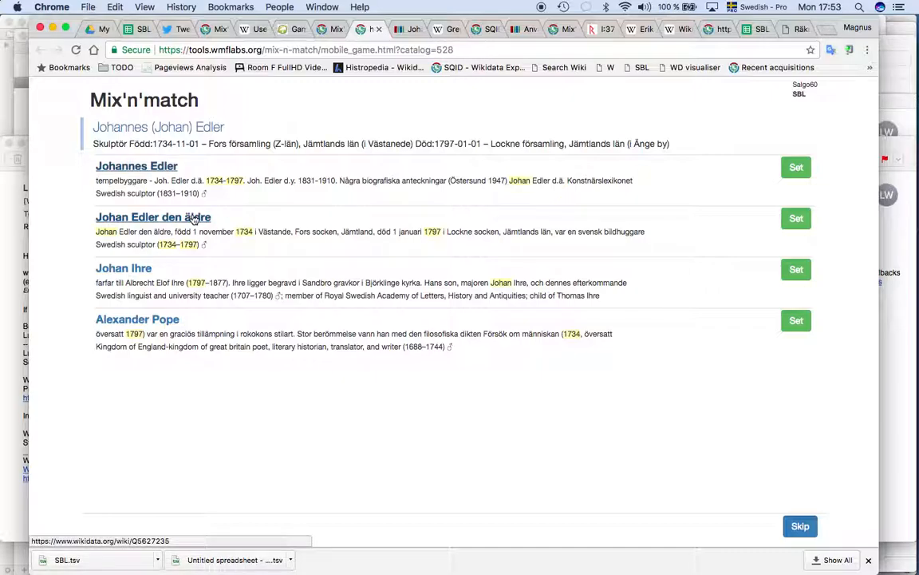
left_click(194, 218)
key("ctrl+Tab")
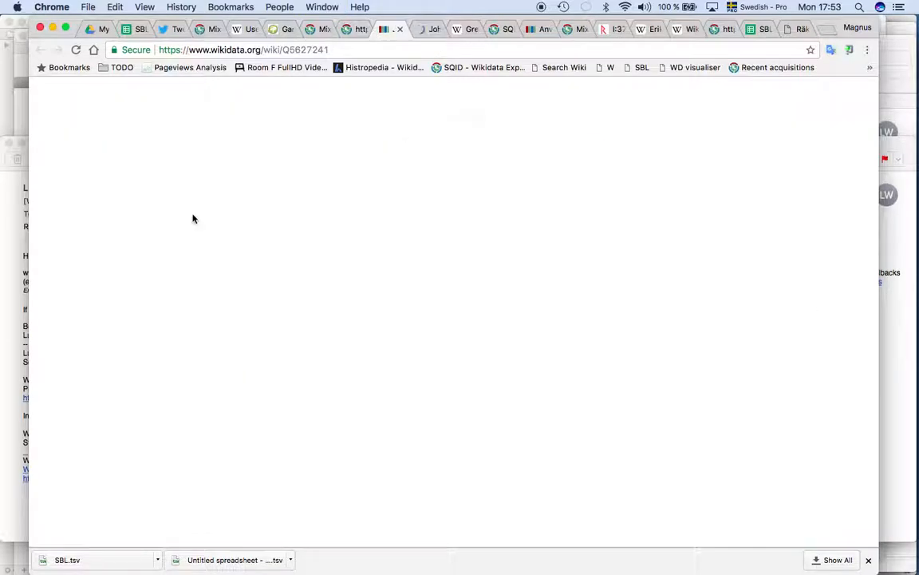
scroll(192, 218, "down", 2)
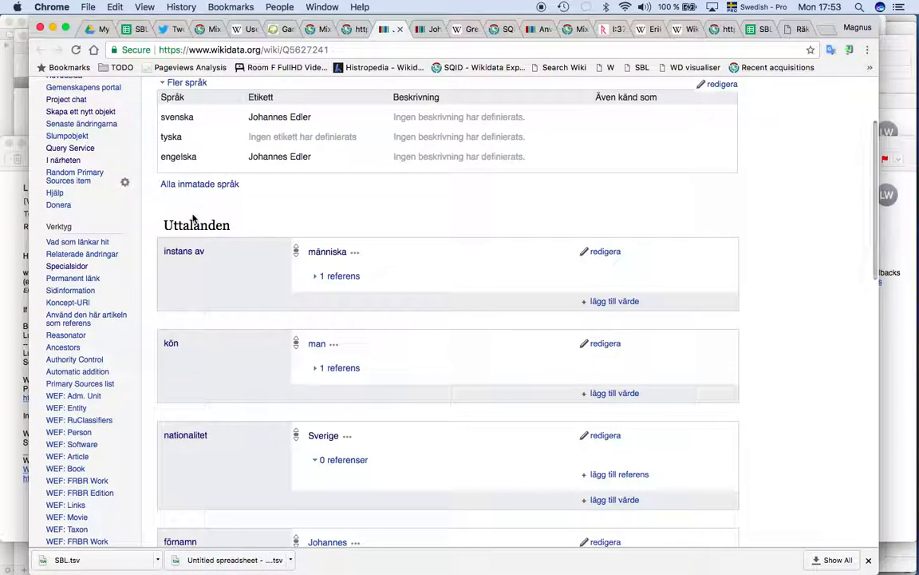
scroll(192, 217, "down", 4)
scroll(196, 207, "up", 1)
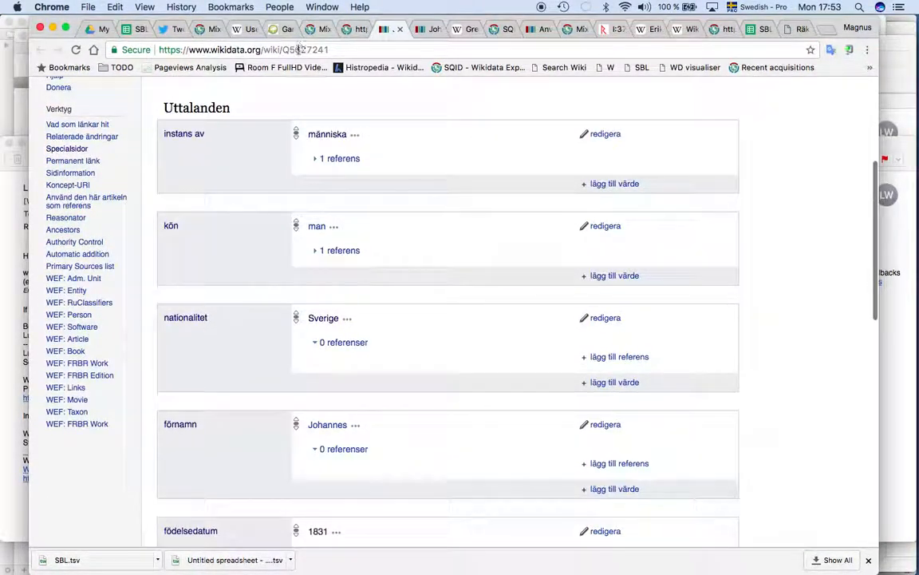
Check the birth and death dates of the Johannes Edler item against the Johannes (Johan) Edler game entry
key("ctrl+Tab")
key("ctrl+shift+Tab")
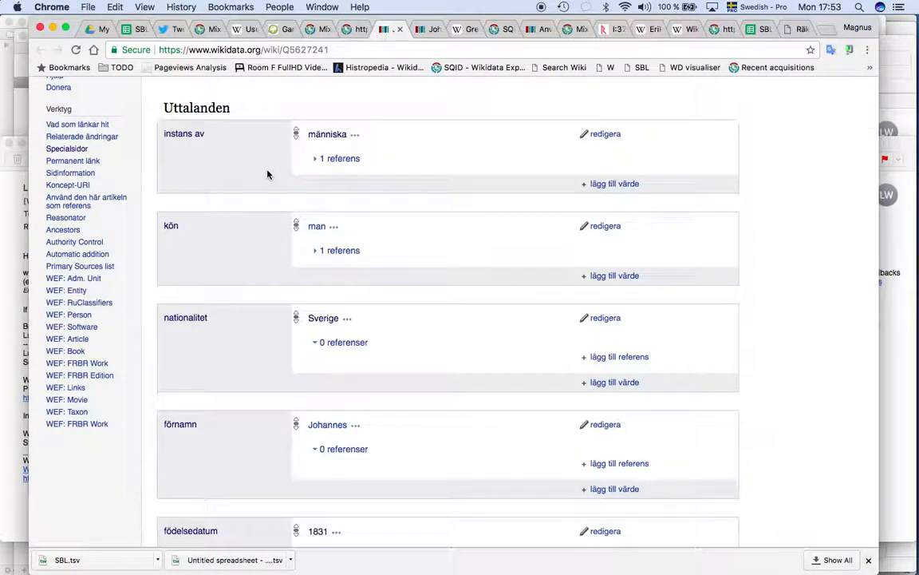
scroll(267, 174, "down", 8)
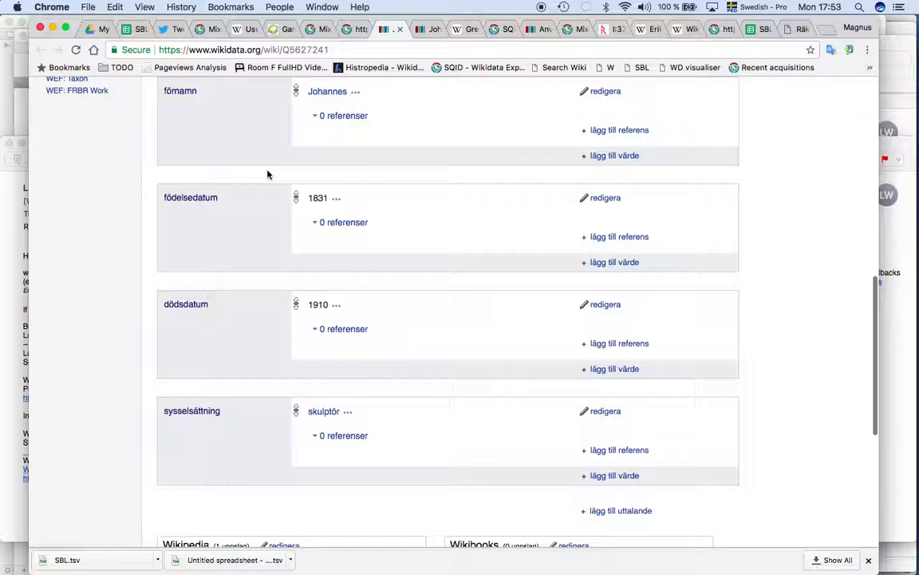
key("ctrl+Tab")
key("ctrl+shift+Tab")
key("ctrl+shift+Tab")
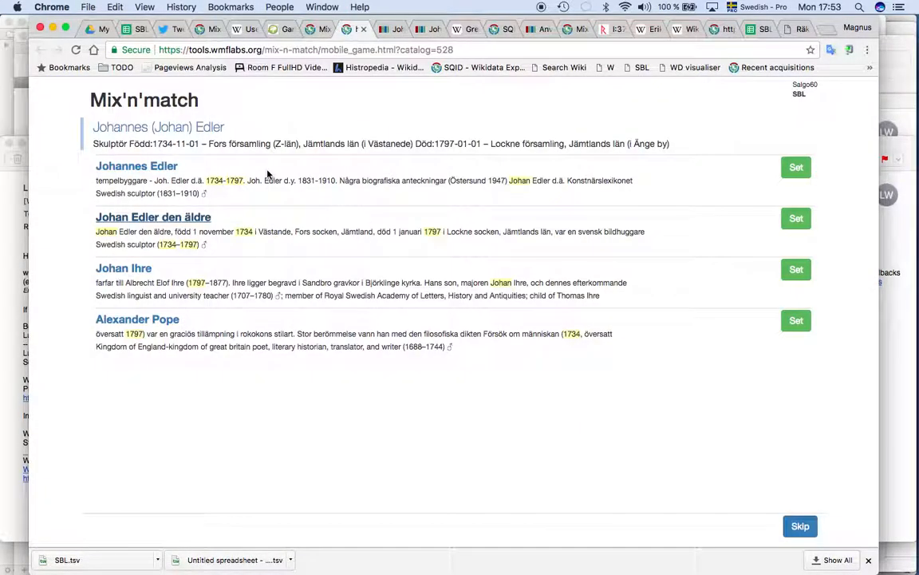
key("ctrl+Tab")
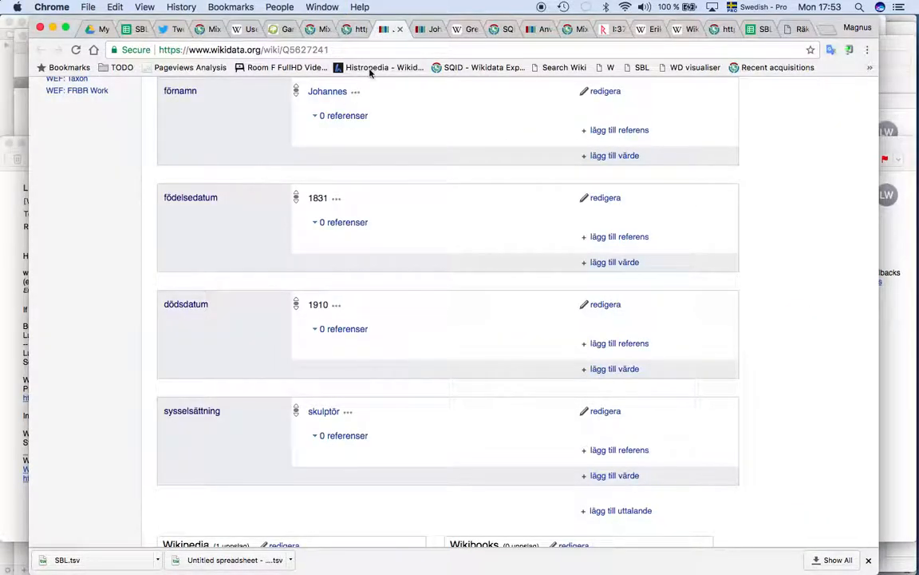
Close the Johannes Edler item and compare the Johan Edler d.ä. item's dates with the game entry
left_click(400, 30)
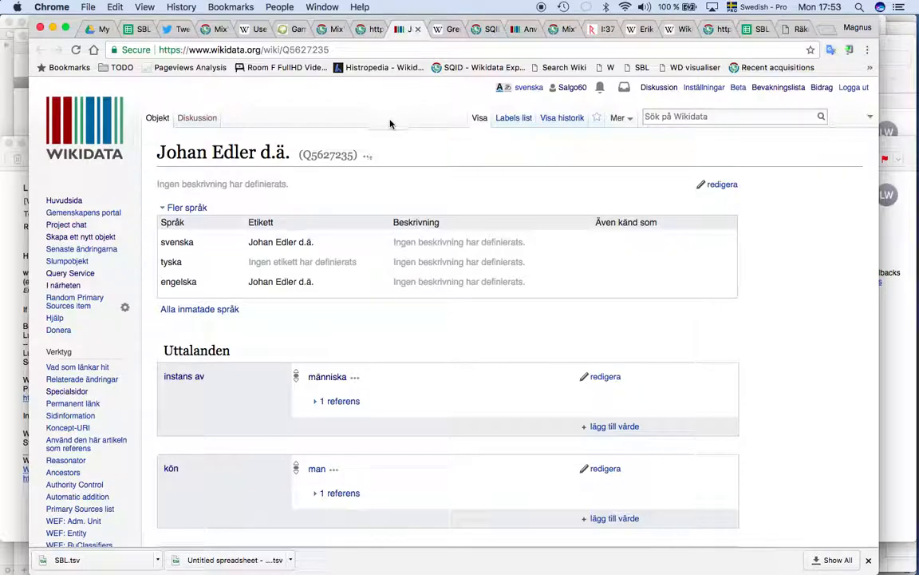
scroll(390, 132, "down", 10)
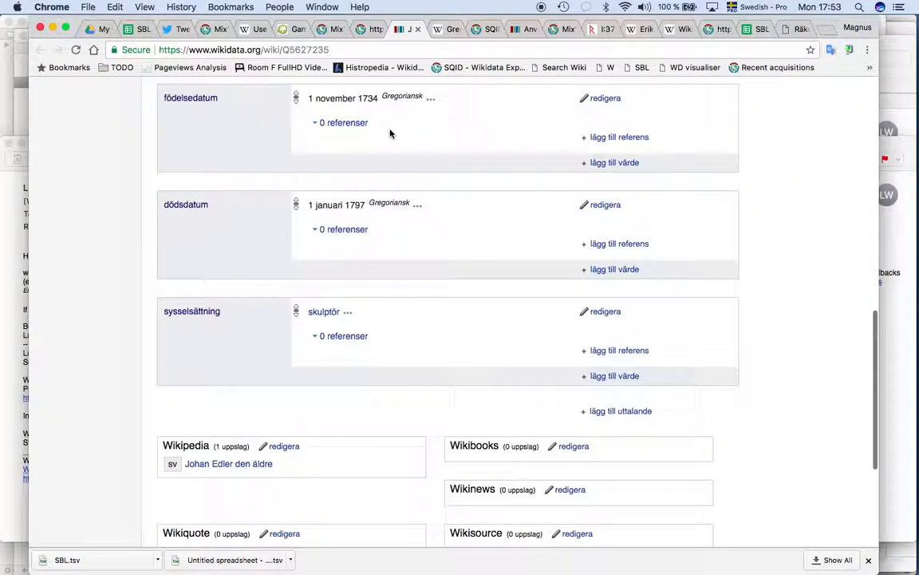
key("ctrl+shift+Tab")
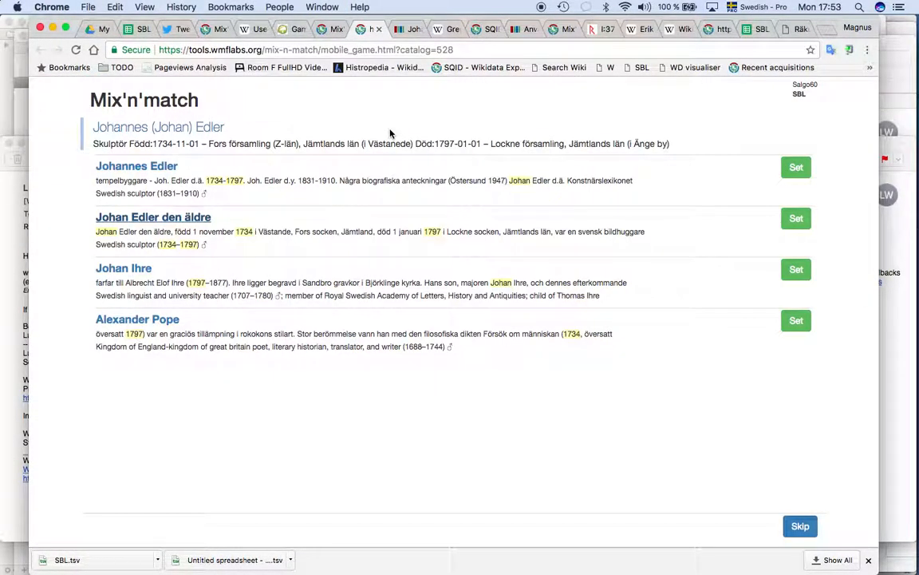
key("ctrl+Tab")
Open the Swedish Wikipedia article on Johan Edler den äldre and compare its biographical details with the game entry
scroll(391, 134, "down", 5)
left_click(253, 262)
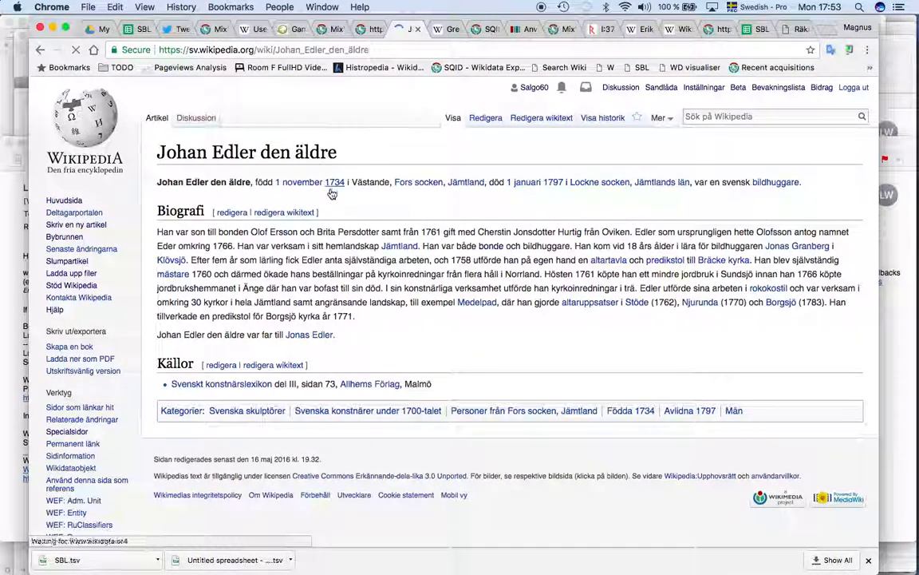
key("ctrl+shift+Tab")
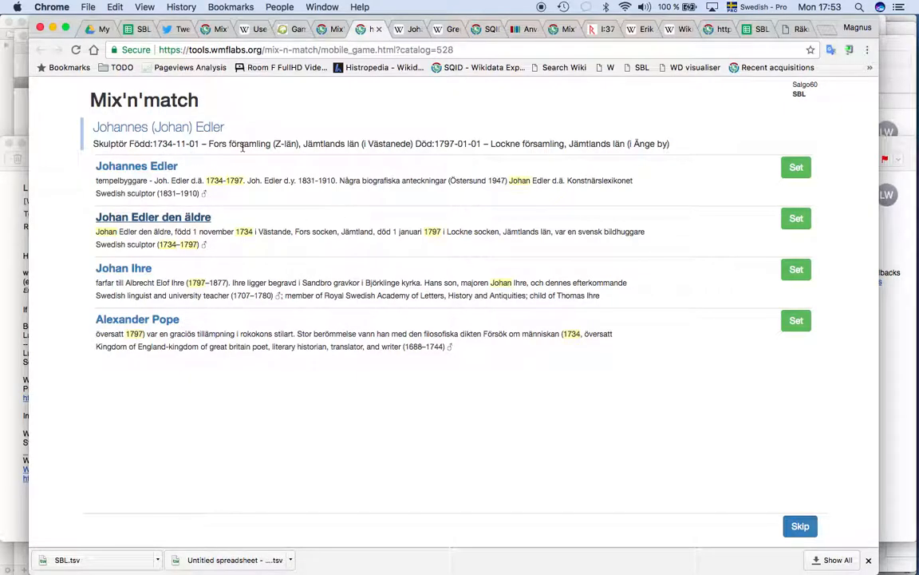
key("ctrl+Tab")
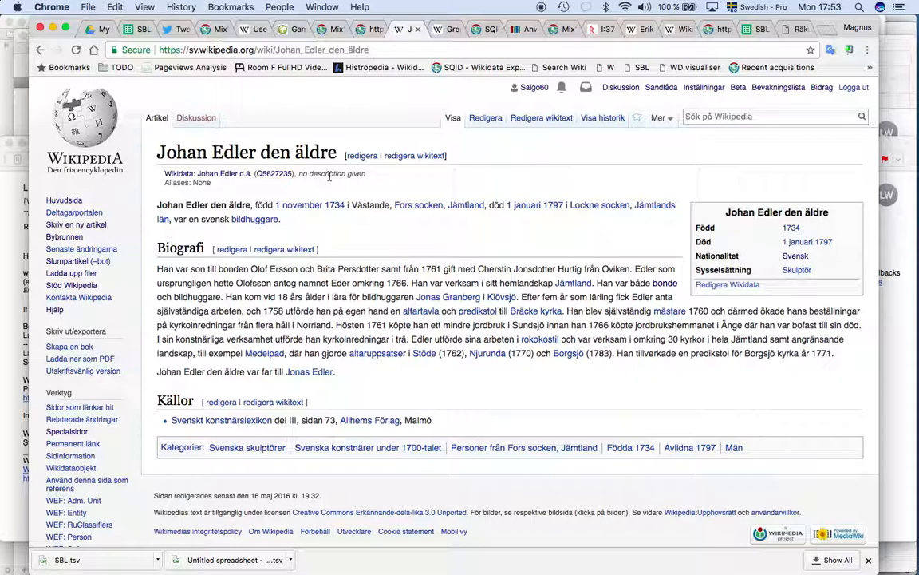
key("ctrl+shift+Tab")
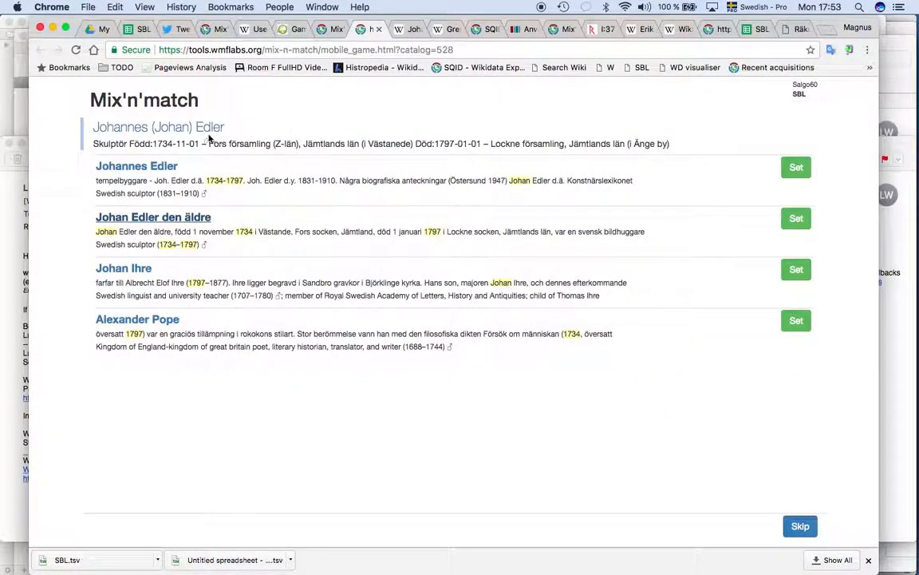
Open the Johannes (Johan) Edler entry's SBL source page in a new tab and view the biography
left_click(194, 130, "super")
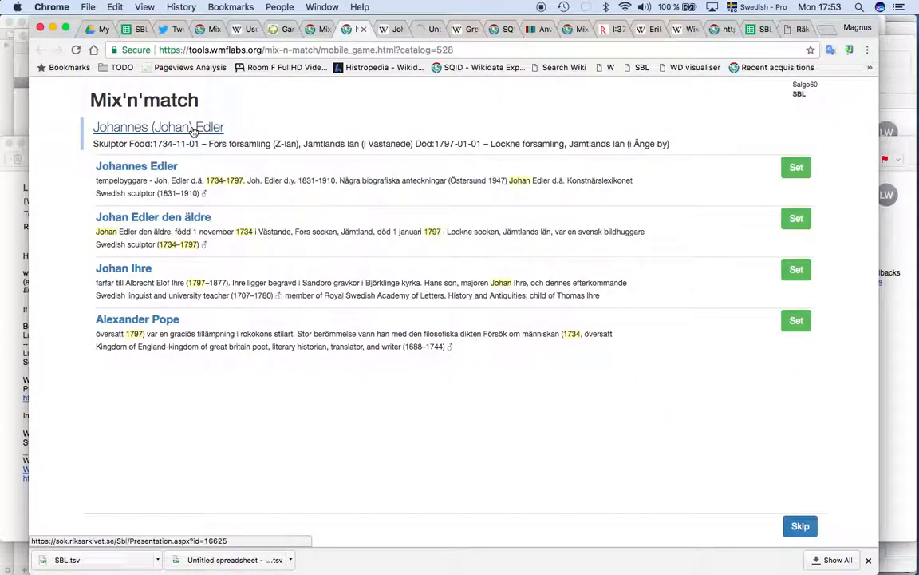
key("ctrl+Tab")
key("ctrl+Tab")
scroll(223, 175, "down", 2)
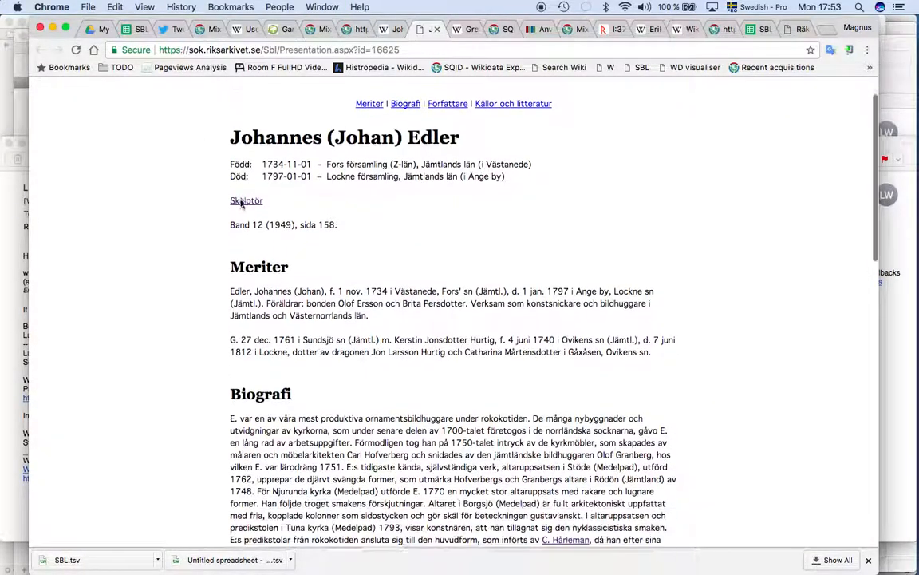
Compare the Swedish Wikipedia article on Johan Edler den äldre with the SBL biography page
key("ctrl+shift+Tab")
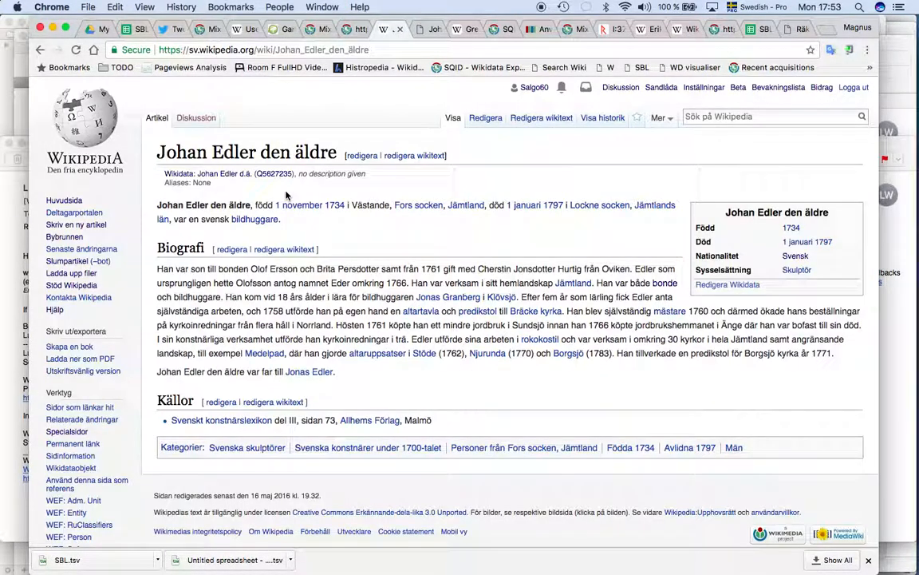
key("ctrl+Tab")
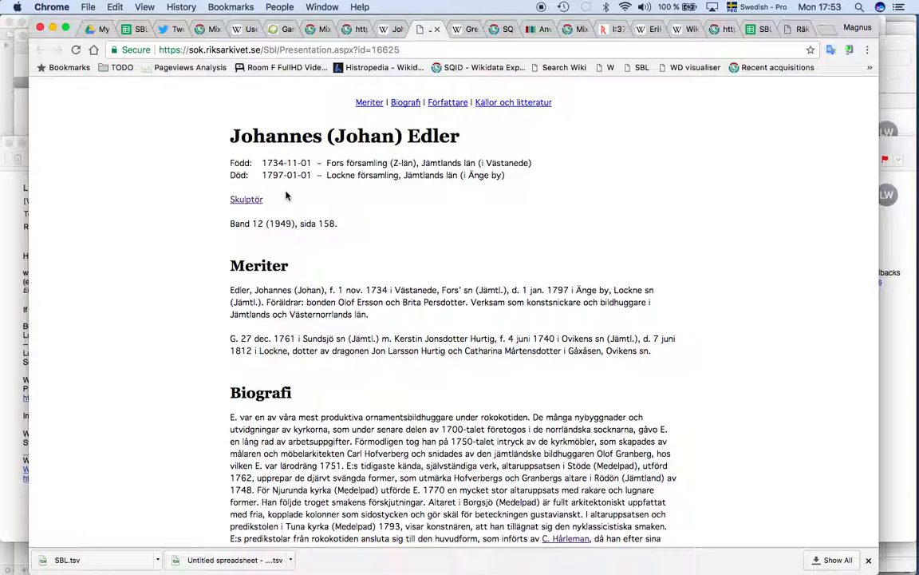
key("ctrl+shift+Tab")
Copy the SBL article ID 16625 and add a "Vidare läsning" section with the SBL template below Källor in the article's wikitext
key("ctrl+Tab")
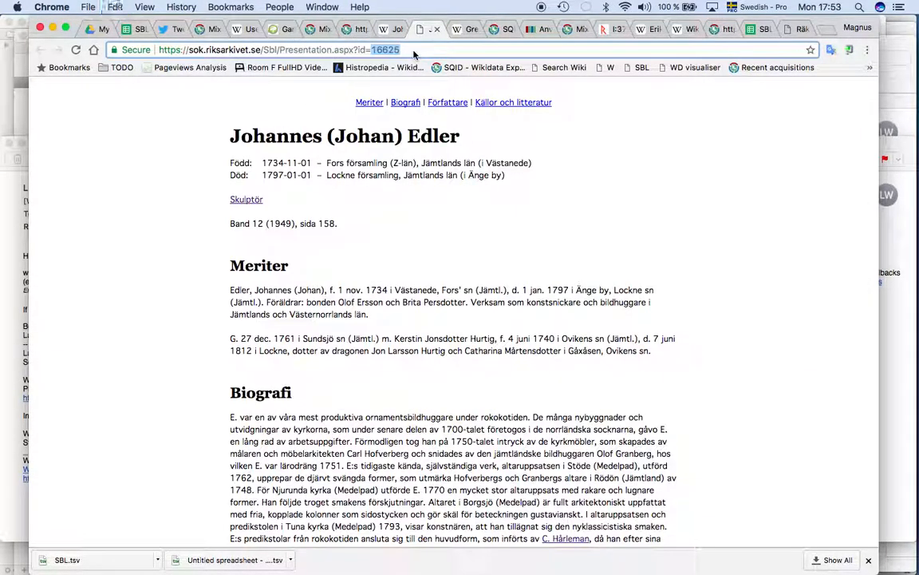
key("ctrl+shift+Tab")
left_click(536, 118)
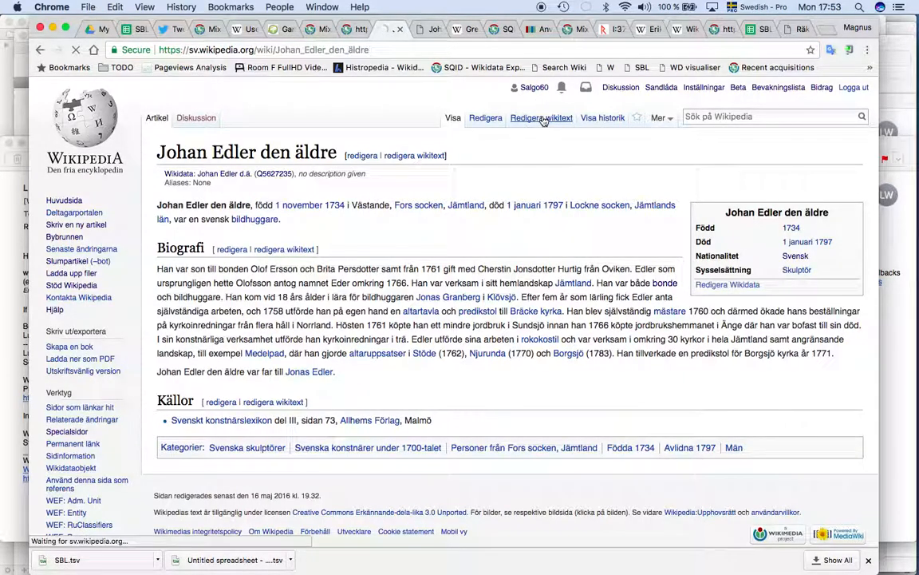
scroll(491, 116, "down", 3)
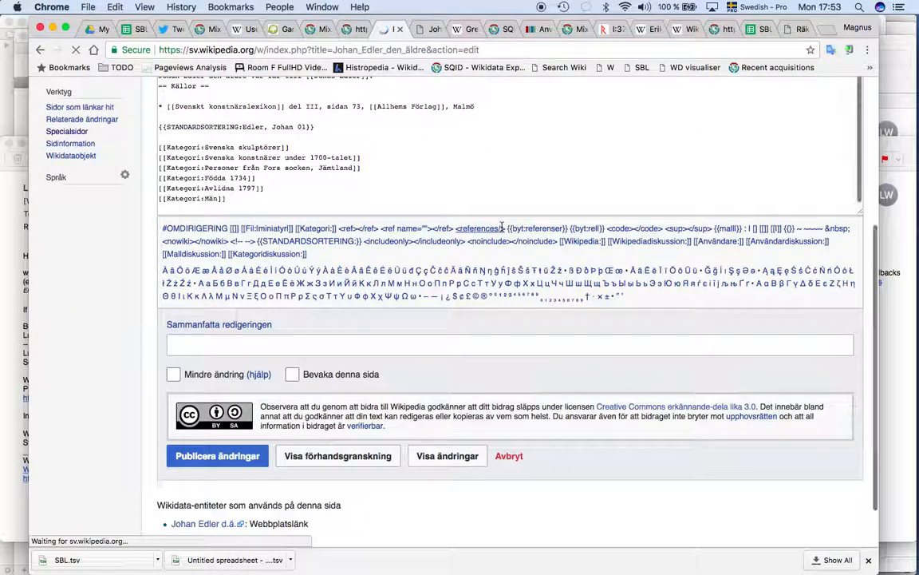
left_click(394, 165)
key("Return")
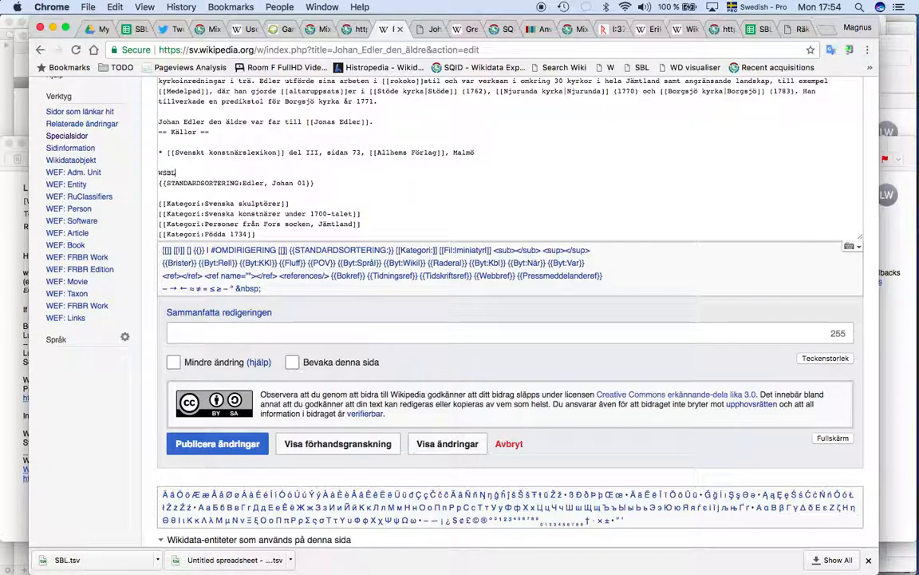
type("WSBL")
key("Return")
type("WSBL")
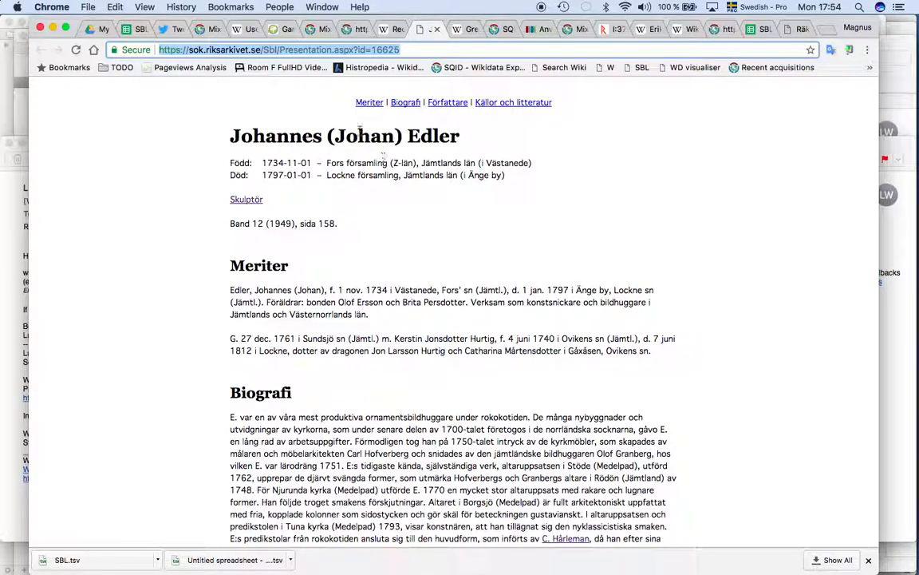
Copy the publication year from the SBL page and set the SBL template's år parameter to 1949
left_click_drag(271, 224, 292, 222)
key("super+c")
key("super+alt+Left")
key("super+v")
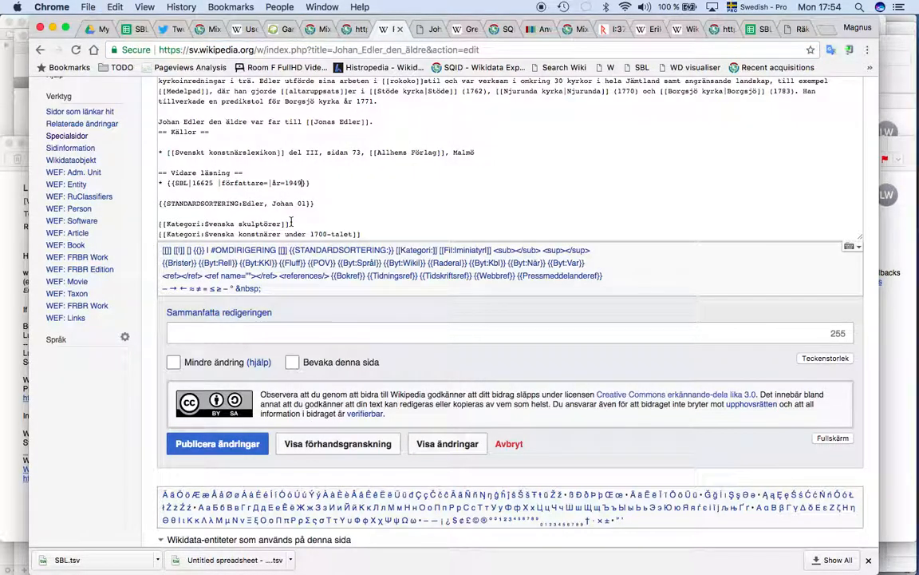
Copy the author's name from the SBL page and enter it as a wiki link in the SBL template's författare parameter
key("super+alt+Right")
scroll(234, 184, "down", 10)
left_click_drag(227, 171, 285, 170)
key("super+c")
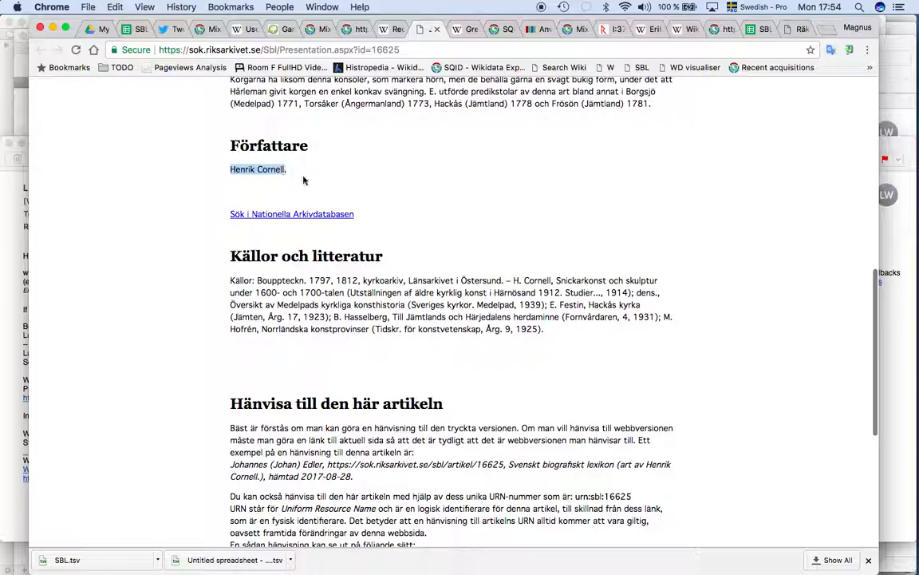
key("super+alt+Left")
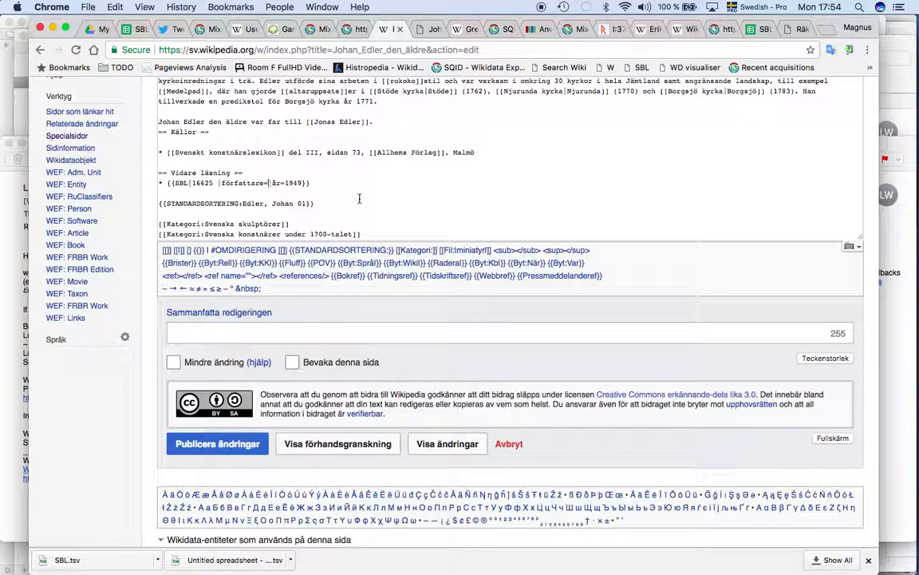
type("[[")
key("super+v")
type("]]")
Add the {{Auktoritetsdata}} template after the last category of the article
scroll(308, 188, "down", 5)
left_click(285, 277)
type("A")
left_click(272, 311)
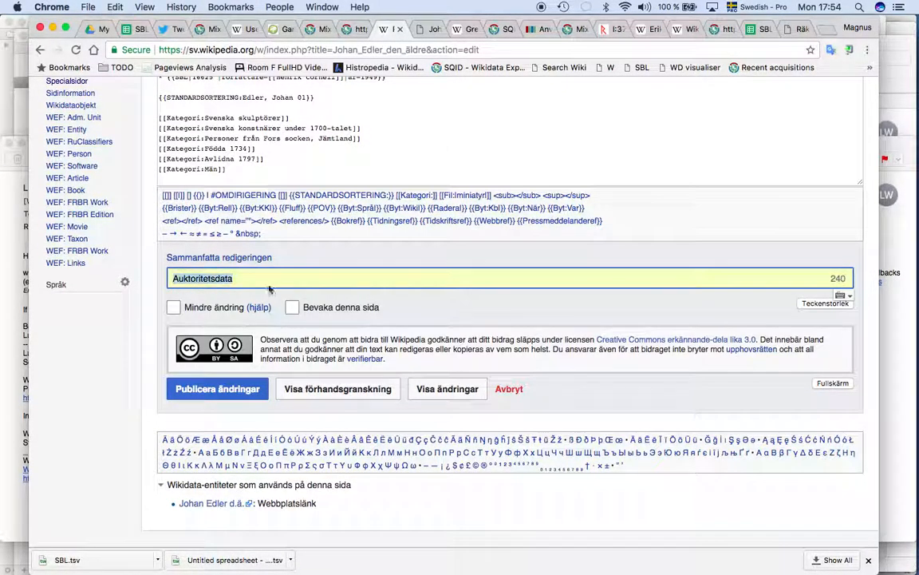
left_click(262, 181)
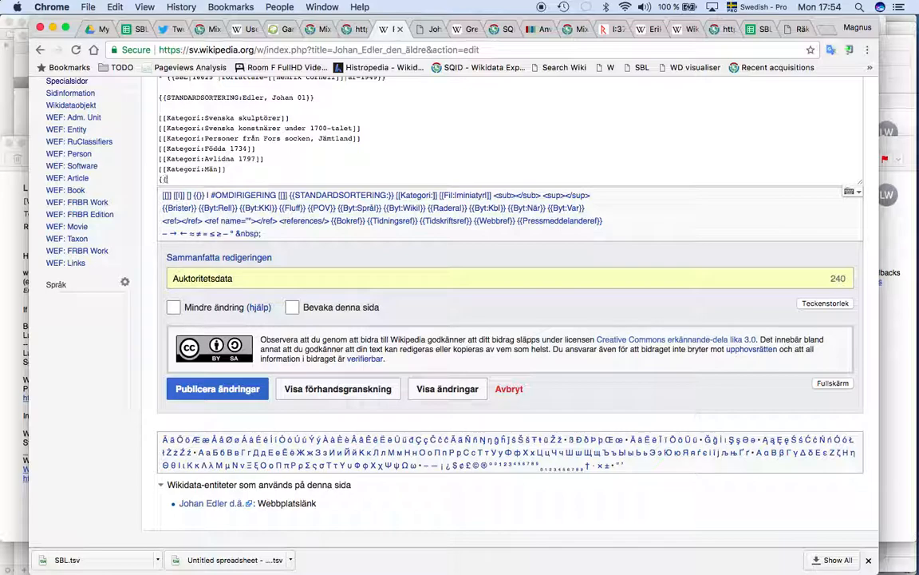
type("{{")
type("Auktoritetsdata")
Replace the edit summary with "Faktamall biografi WD"
left_click(264, 276)
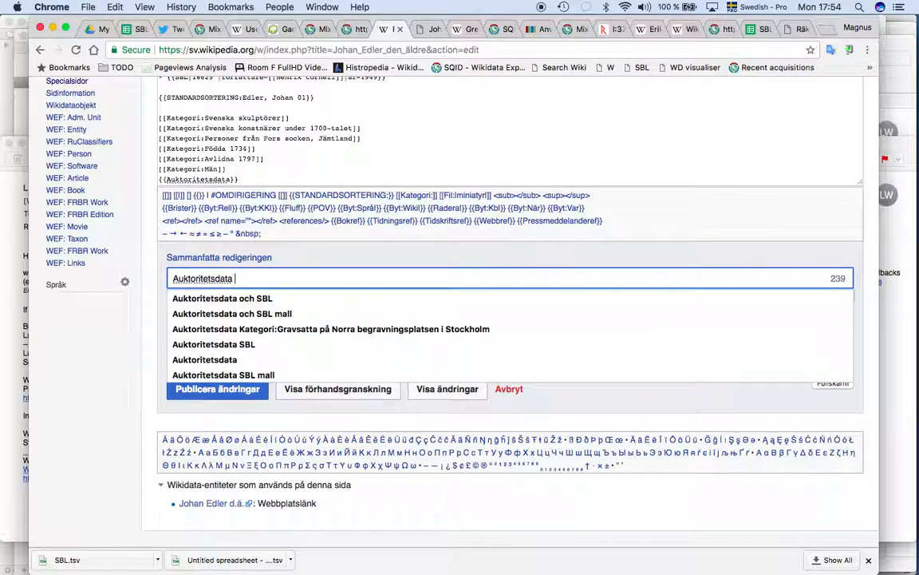
key("super+a")
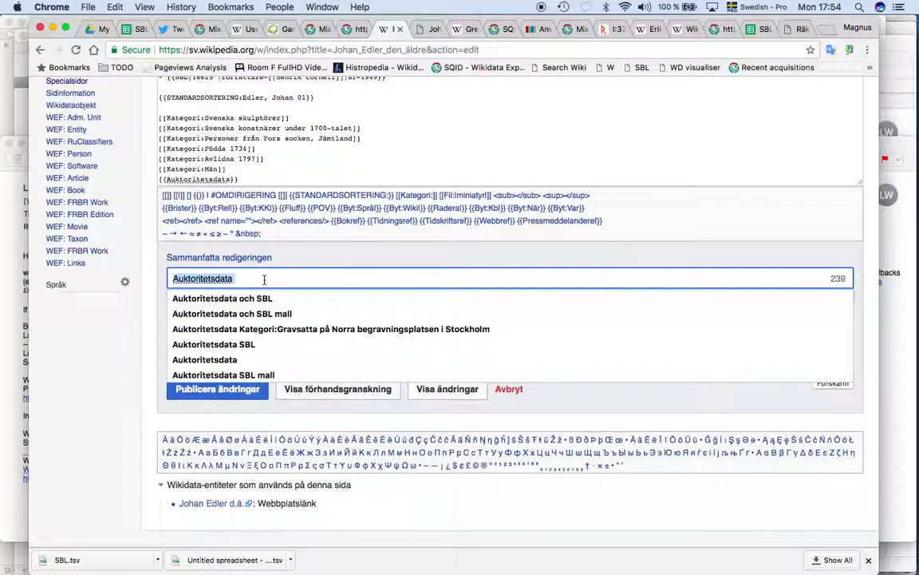
type("Fak")
key("Down")
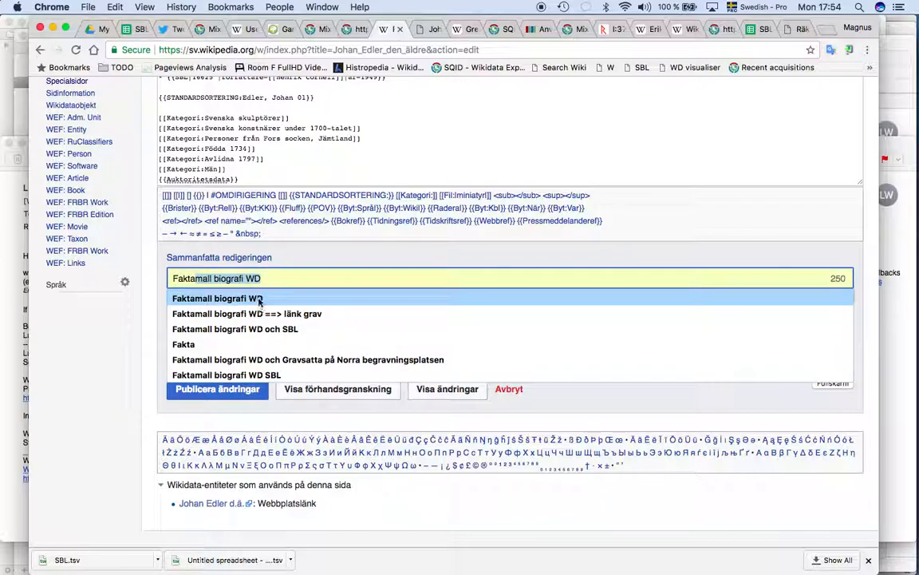
key("Return")
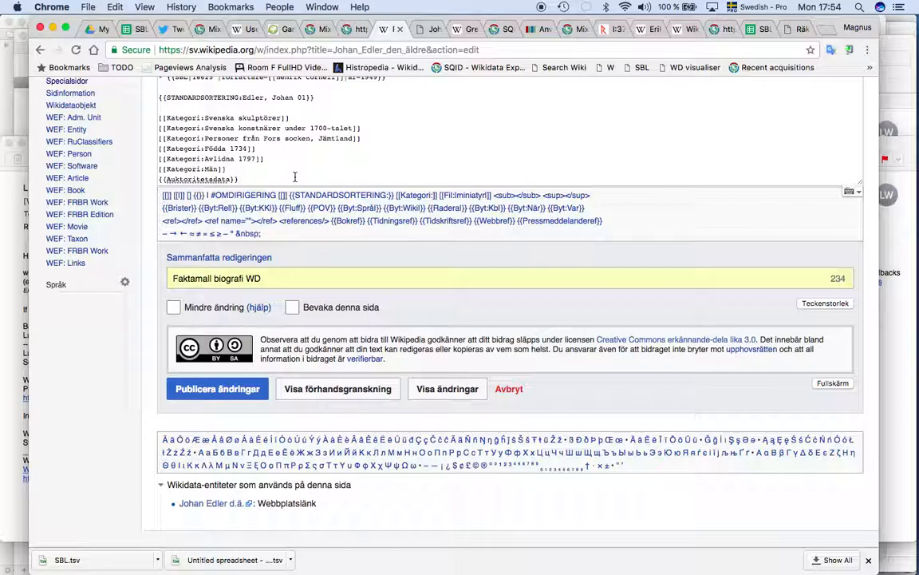
Insert {{Faktamall biografi WD}} on its own line at the very start of the article's wikitext
scroll(295, 178, "up", 15)
type("{{Faktamall biografi WD}}")
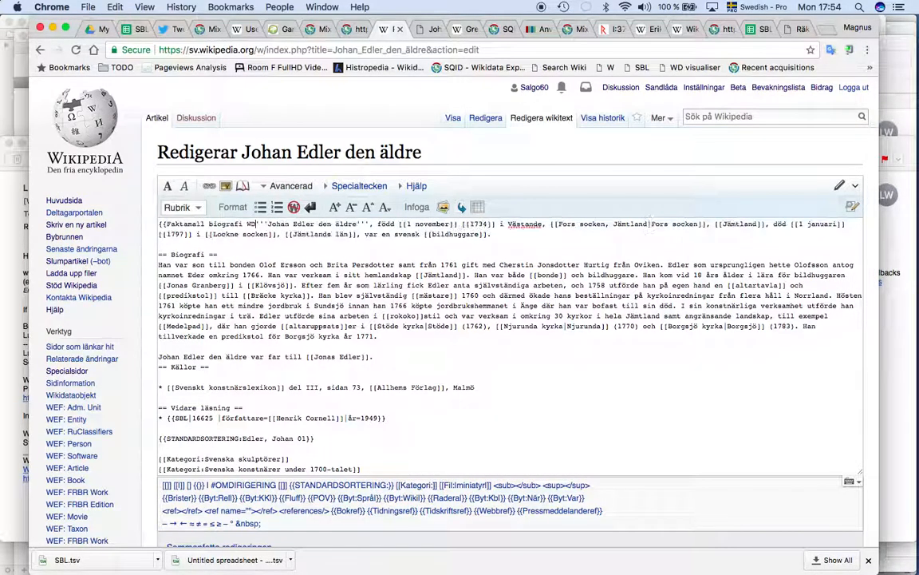
key("Return")
Preview the edited article, check the infobox and Vidare läsning section, and publish the changes
scroll(118, 184, "down", 10)
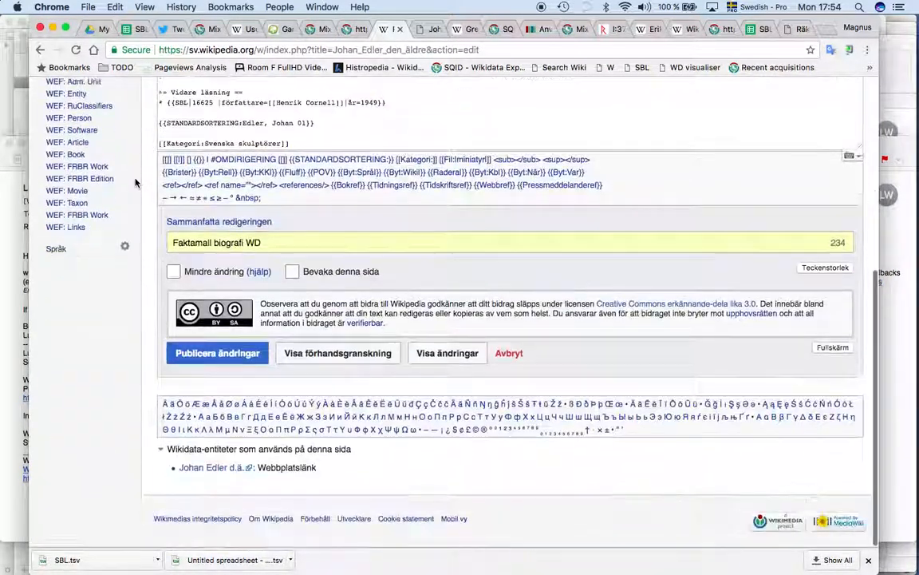
left_click(308, 352)
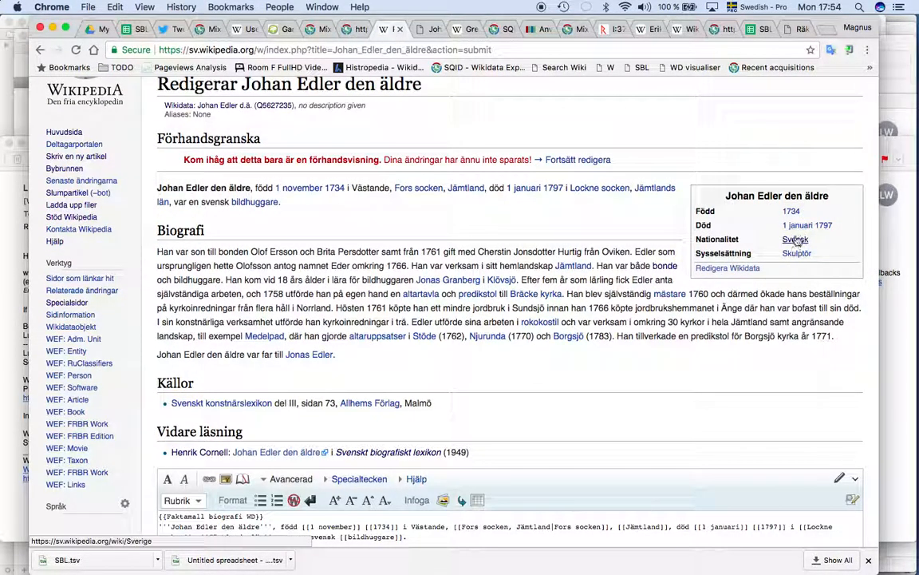
scroll(541, 310, "down", 3)
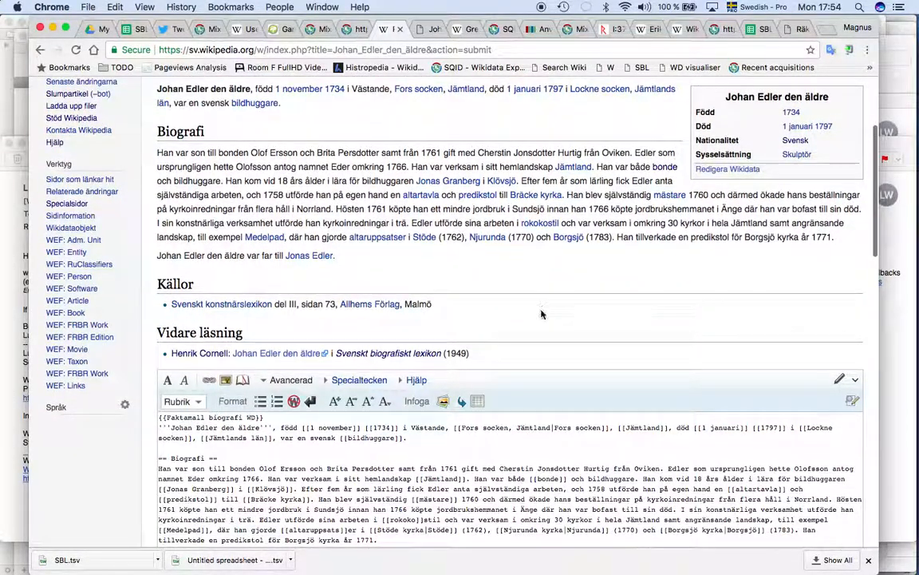
scroll(541, 313, "down", 10)
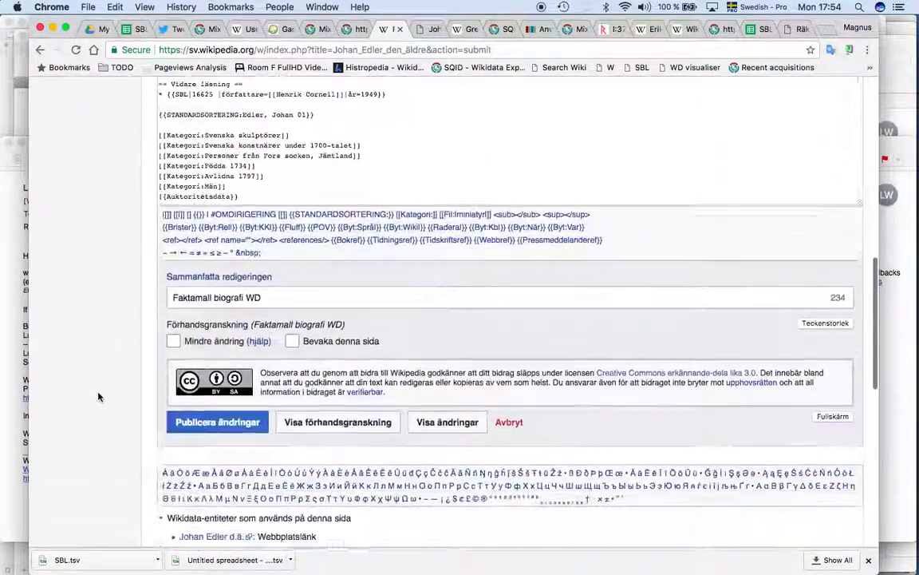
scroll(99, 397, "down", 2)
left_click(192, 377)
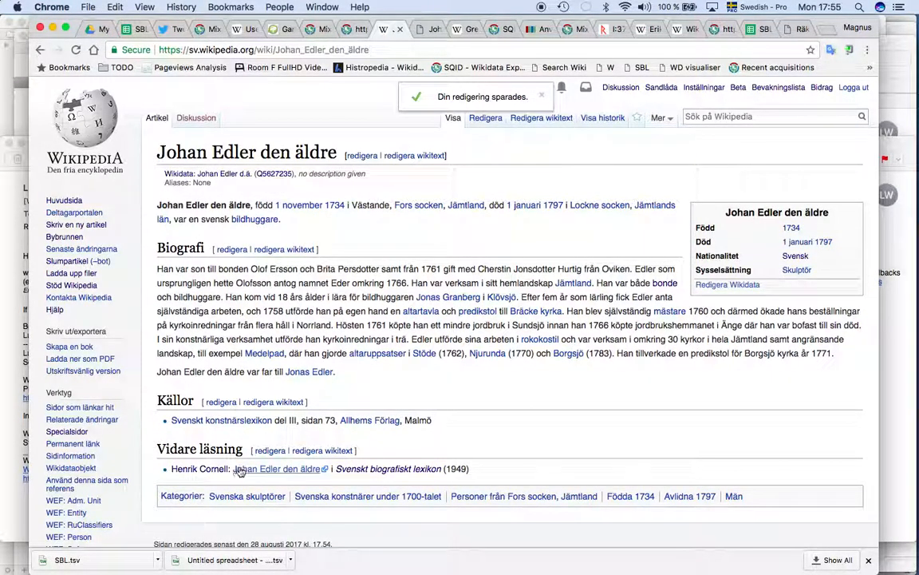
Open the Wikidata item linked to the Johan Edler den äldre article
scroll(131, 363, "down", 1)
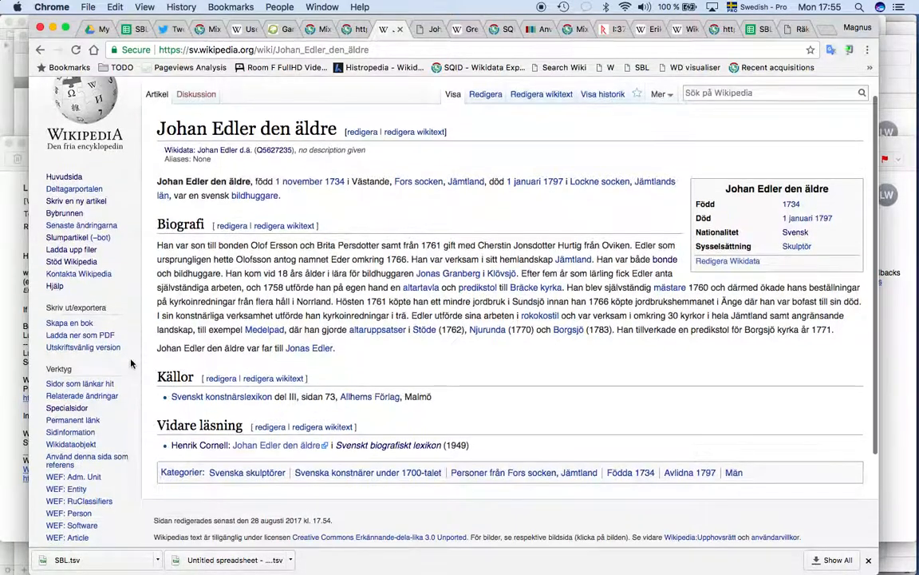
scroll(128, 367, "down", 1)
left_click(86, 440)
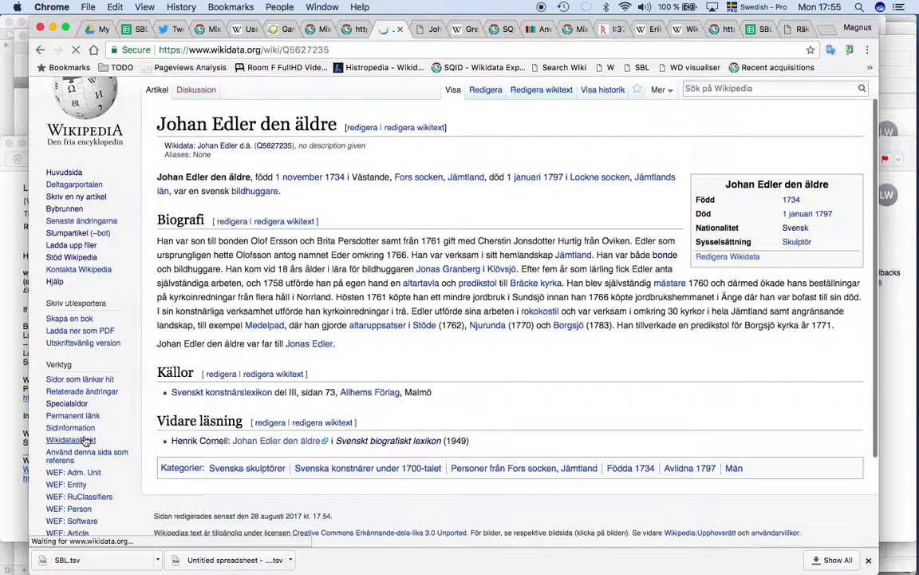
Add a Svenskt biografiskt lexikon statement with the value 16625 copied from the SBL page address, and save it
scroll(85, 442, "down", 10)
scroll(85, 441, "up", 3)
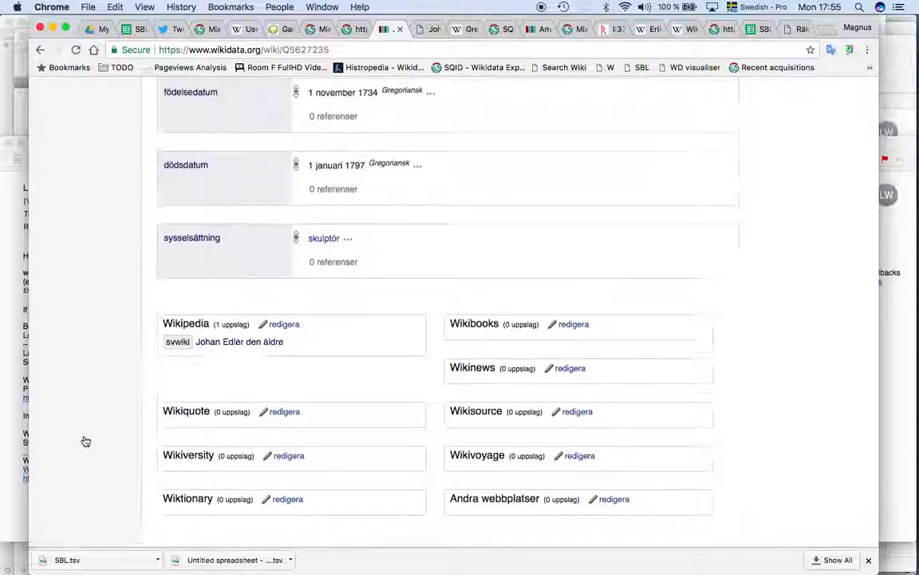
left_click(608, 414)
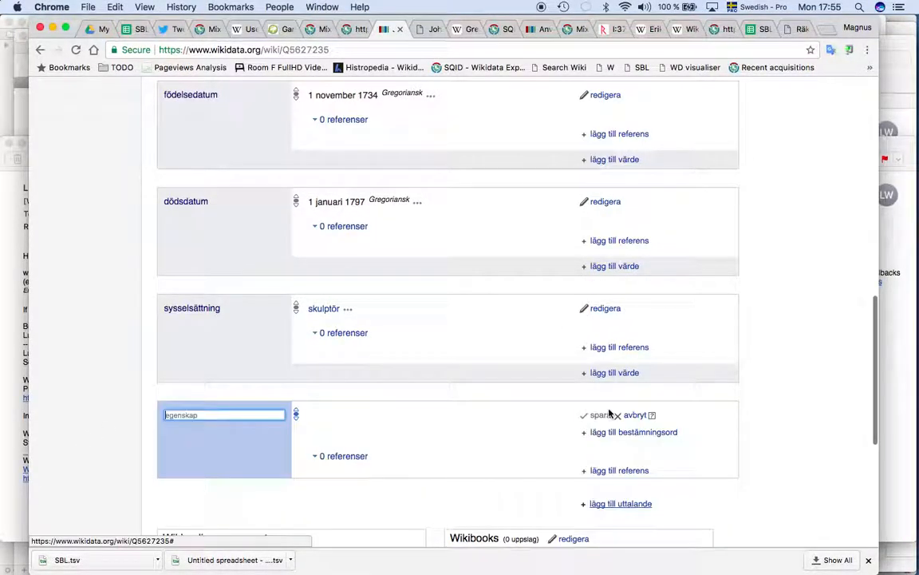
type("s")
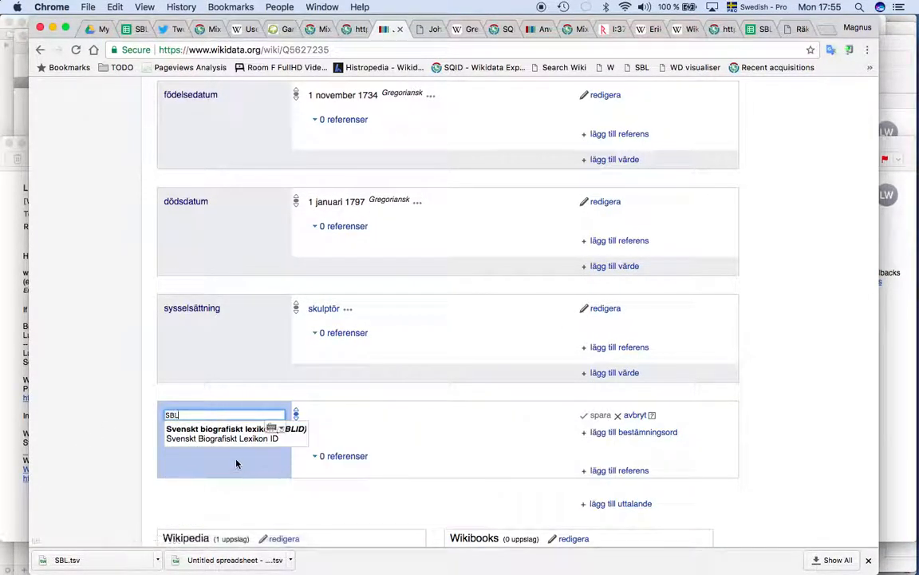
left_click(233, 432)
left_click(430, 23)
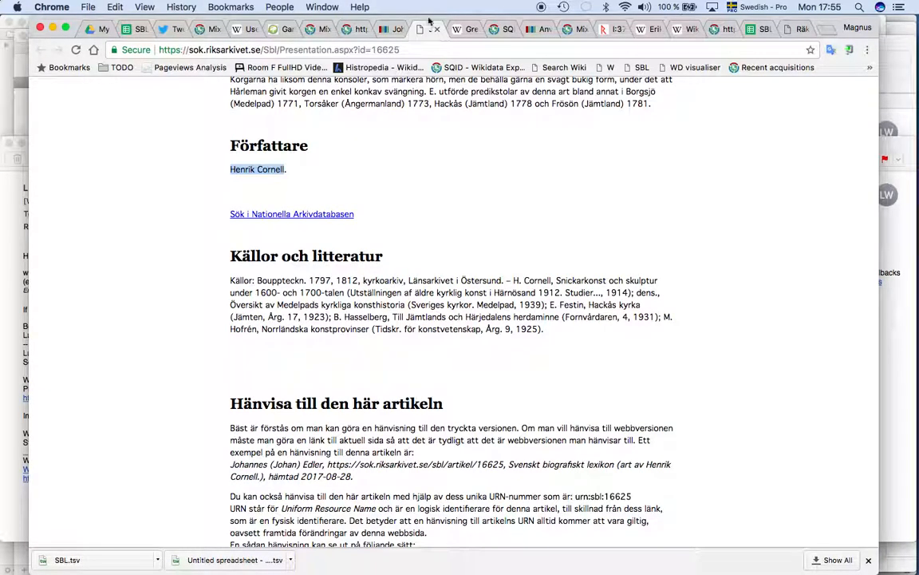
left_click_drag(372, 44, 417, 53)
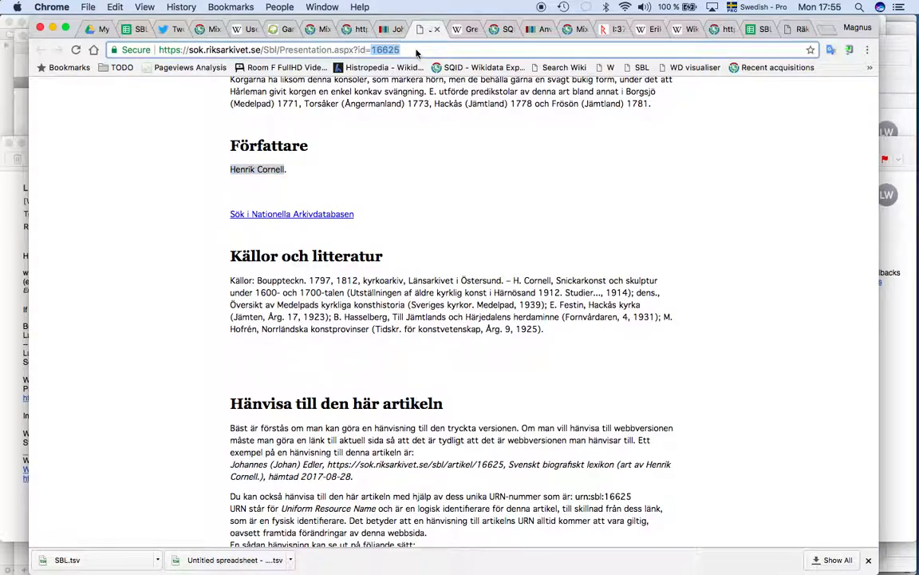
key("super+c")
left_click(391, 29)
key("super+v")
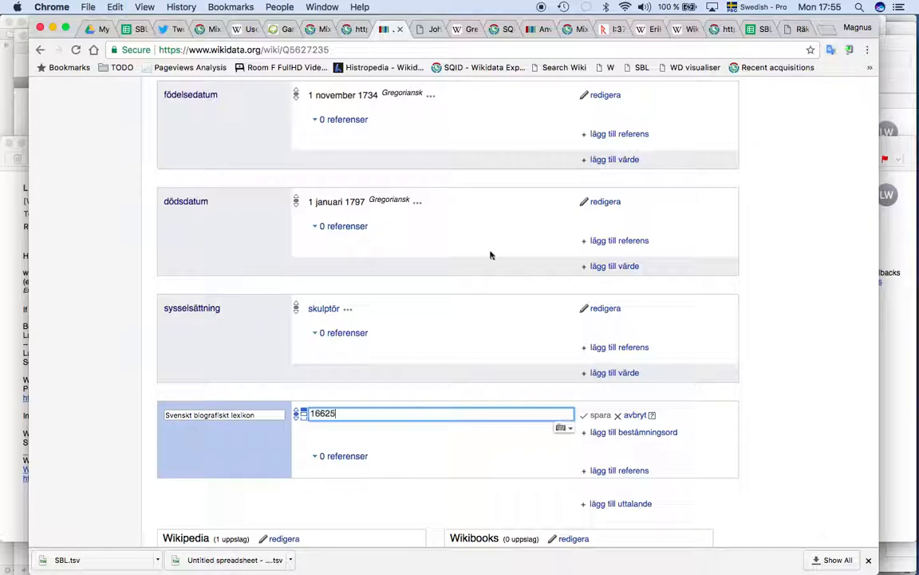
left_click(601, 415)
Start a reference on the födelsedatum statement with Svenskt biografiskt lexikon 16625 and hämtdatum 2017-08-28
scroll(603, 418, "up", 8)
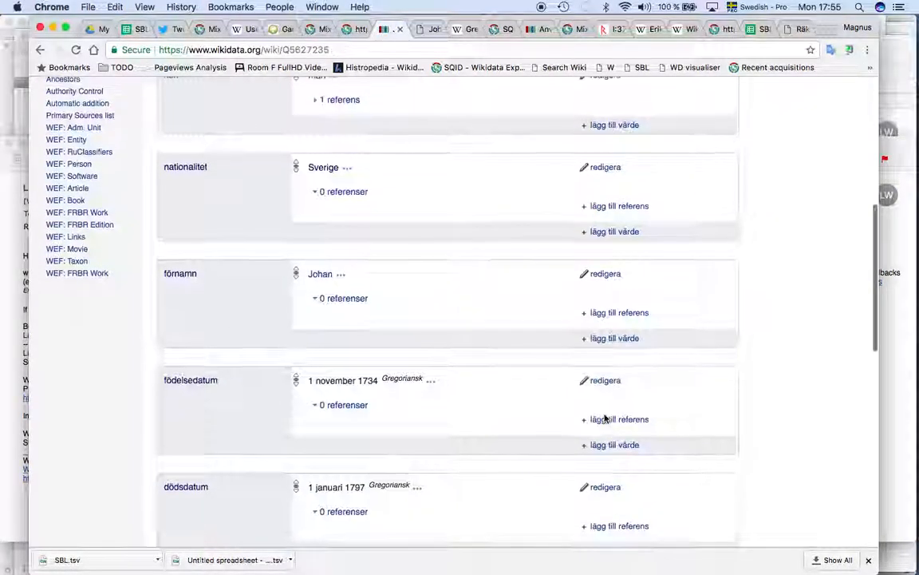
scroll(605, 418, "up", 5)
scroll(605, 418, "down", 2)
key("ctrl+Tab")
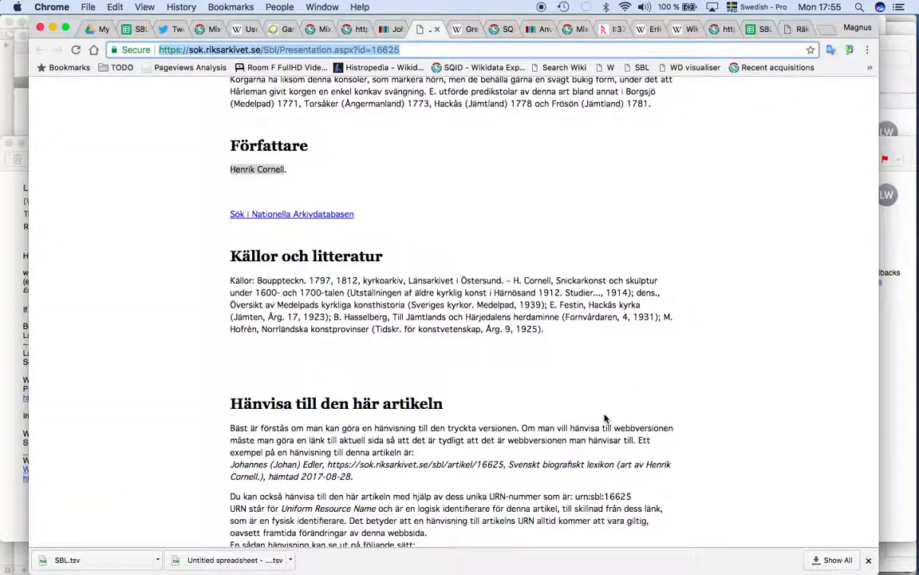
scroll(605, 418, "up", 15)
key("ctrl+shift+Tab")
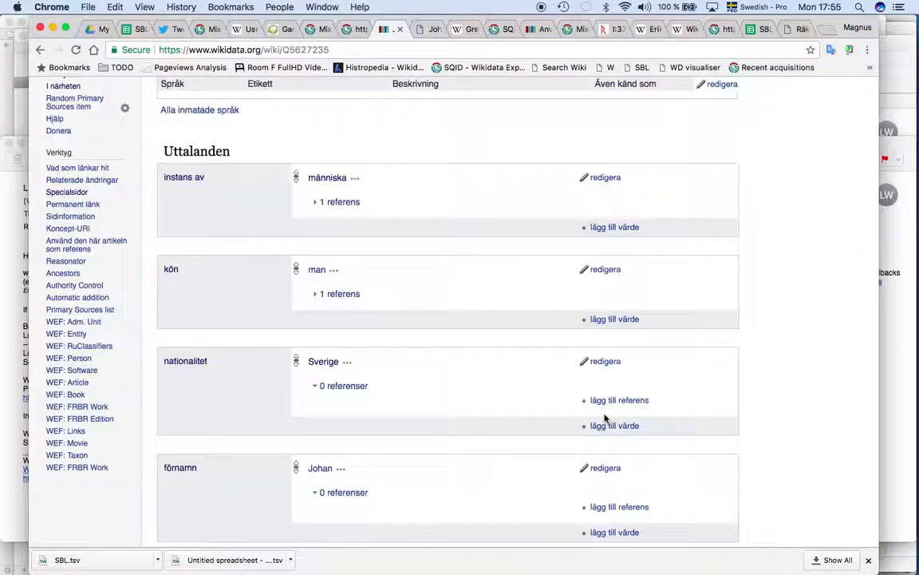
scroll(604, 418, "down", 10)
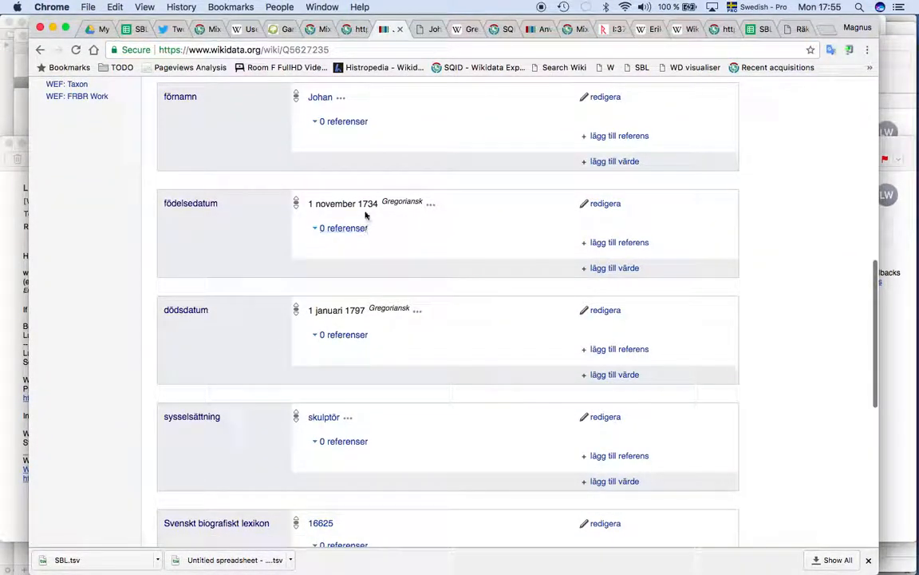
left_click(610, 244)
type("SBL")
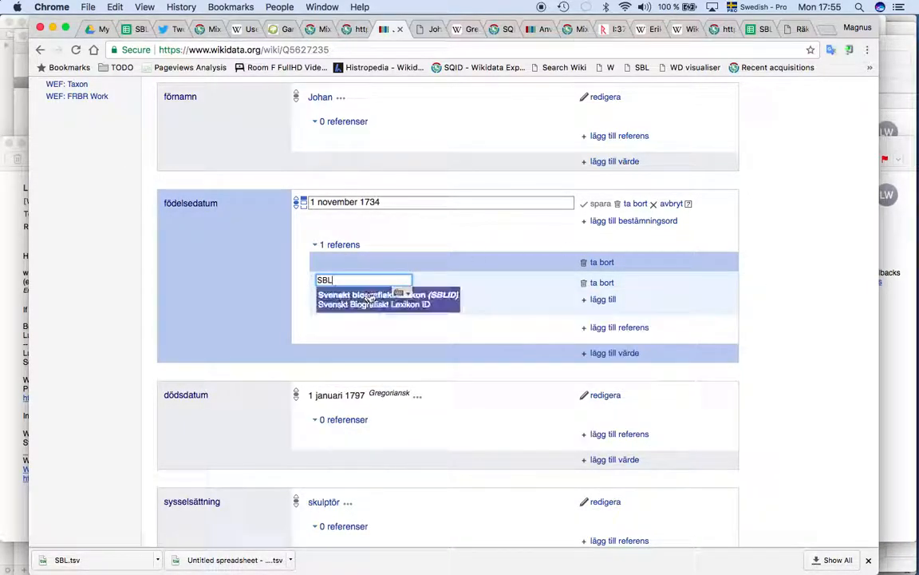
left_click(367, 296)
type("16625")
left_click(603, 299)
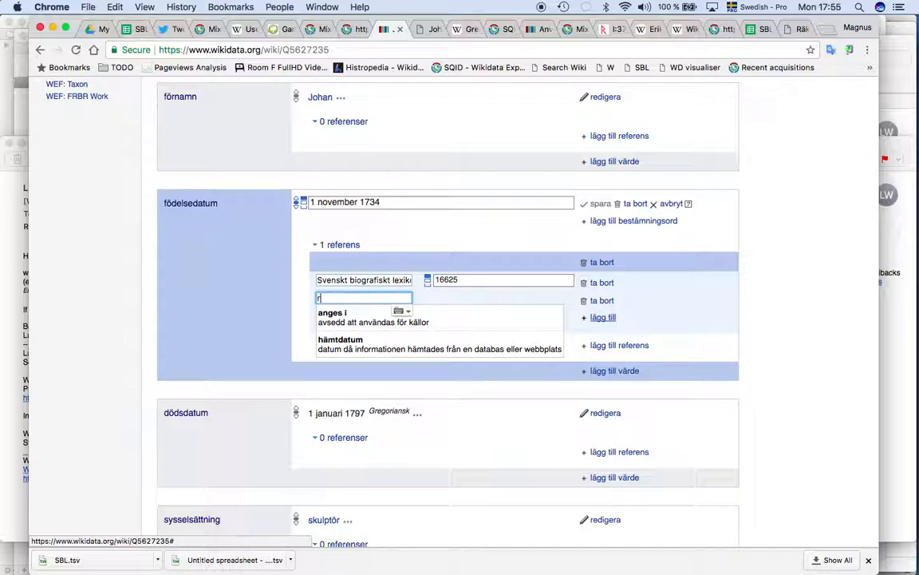
type("retrieved")
left_click(500, 322)
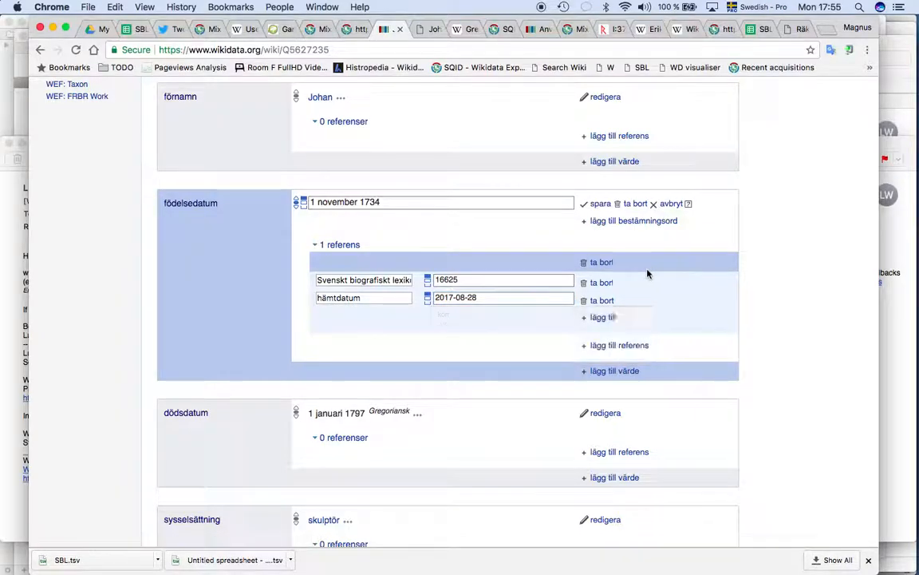
Add the titel "Johannes (Johan) Edler" from the SBL page heading to the reference, with svenska as language, and save the födelsedatum statement
left_click(602, 317)
type("titel")
left_click(365, 335)
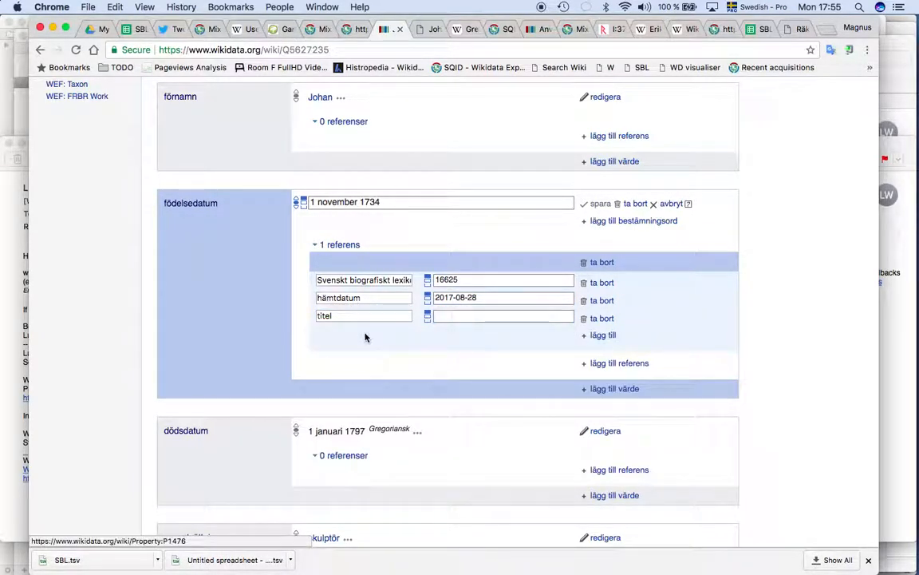
key("ctrl+Tab")
left_click_drag(219, 175, 461, 189)
key("super+c")
key("ctrl+shift+Tab")
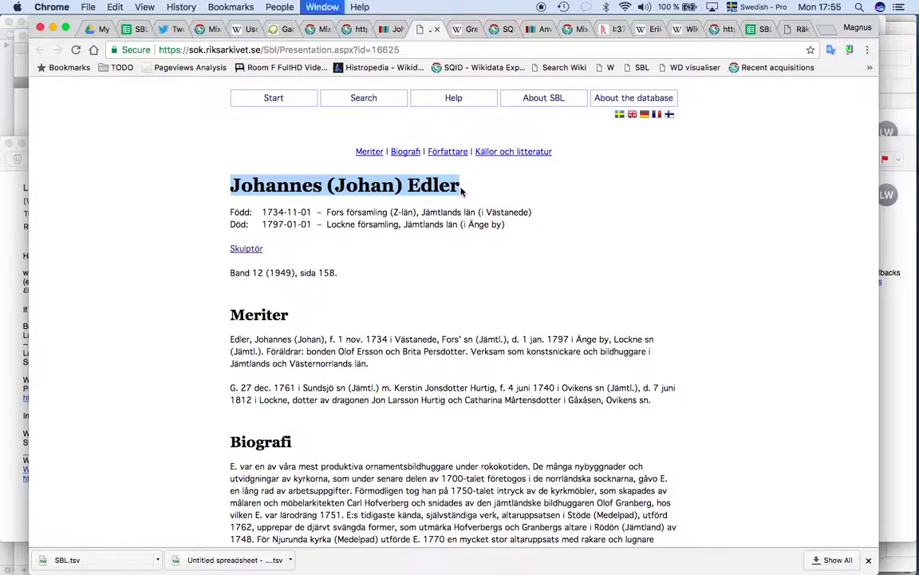
key("super+v")
left_click(520, 336)
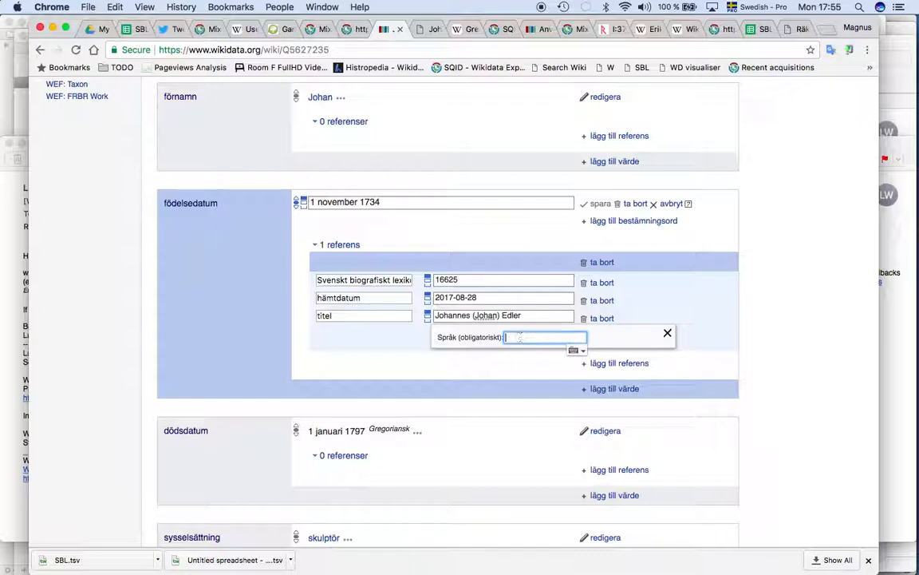
left_click(551, 349)
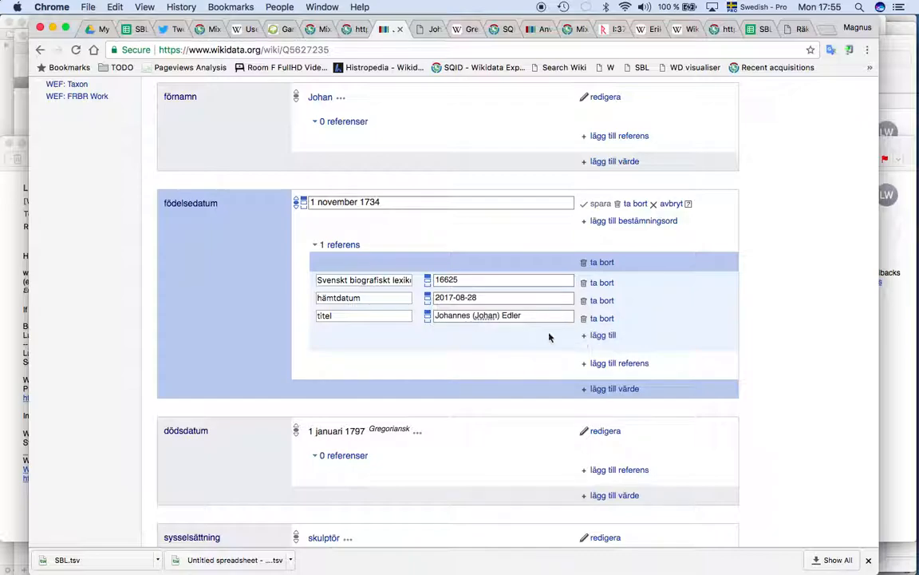
left_click(600, 205)
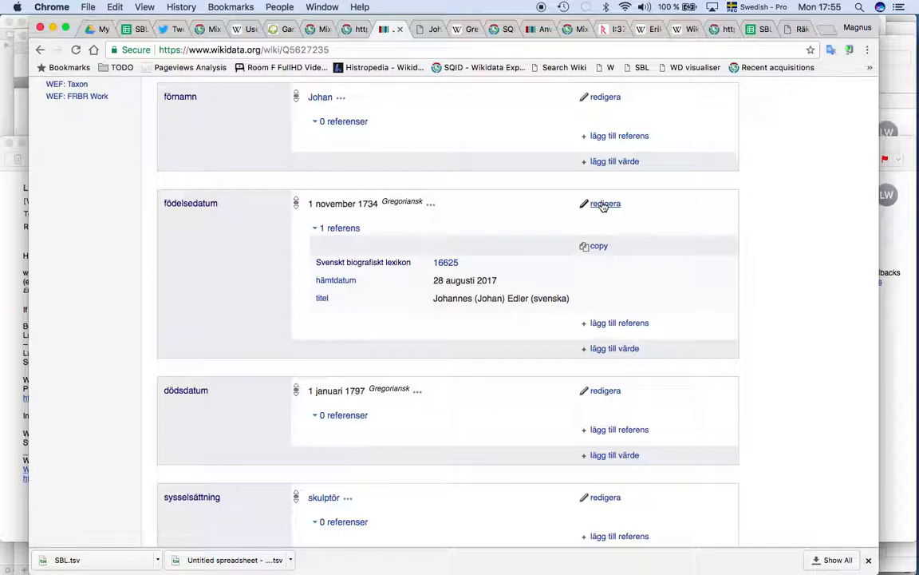
Copy the födelsedatum reference and insert it on the dödsdatum and sysselsättning statements
key("ctrl+Tab")
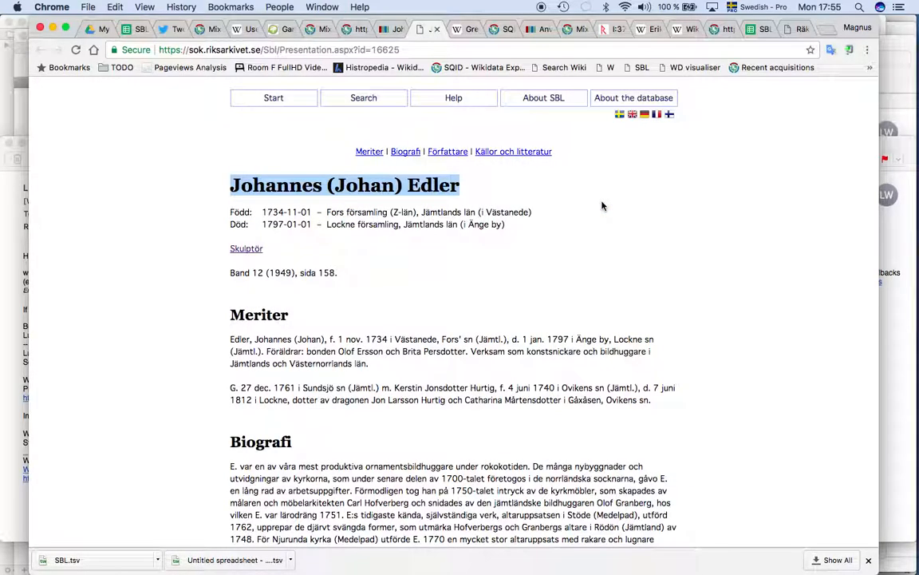
key("ctrl+shift+Tab")
left_click(599, 247)
scroll(622, 263, "down", 3)
left_click(675, 287)
scroll(675, 291, "down", 2)
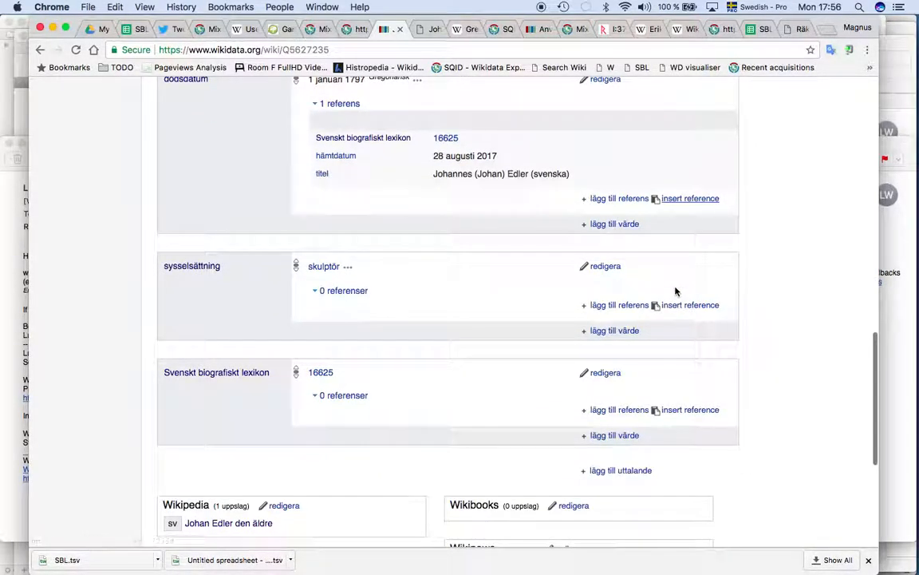
key("ctrl+Tab")
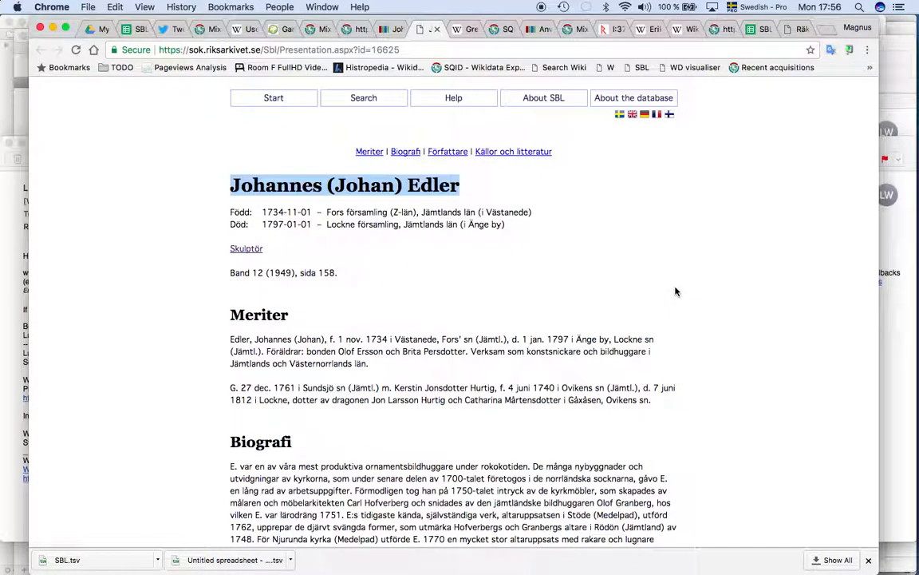
key("ctrl+shift+Tab")
left_click(683, 303)
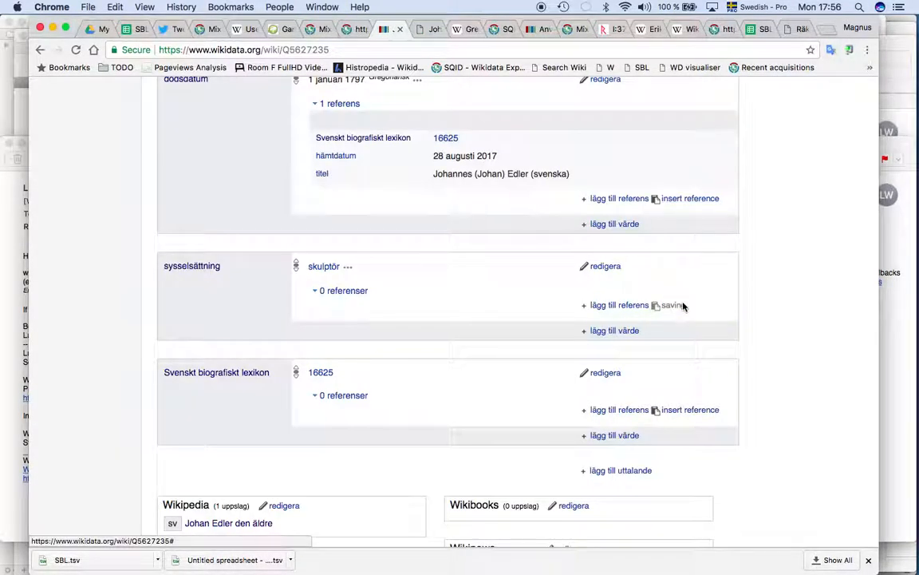
Add a födelseort statement with the value Fors församling, Härnösands stift, based on the SBL page's birthplace, and save it
scroll(683, 306, "up", 2)
scroll(683, 306, "up", 8)
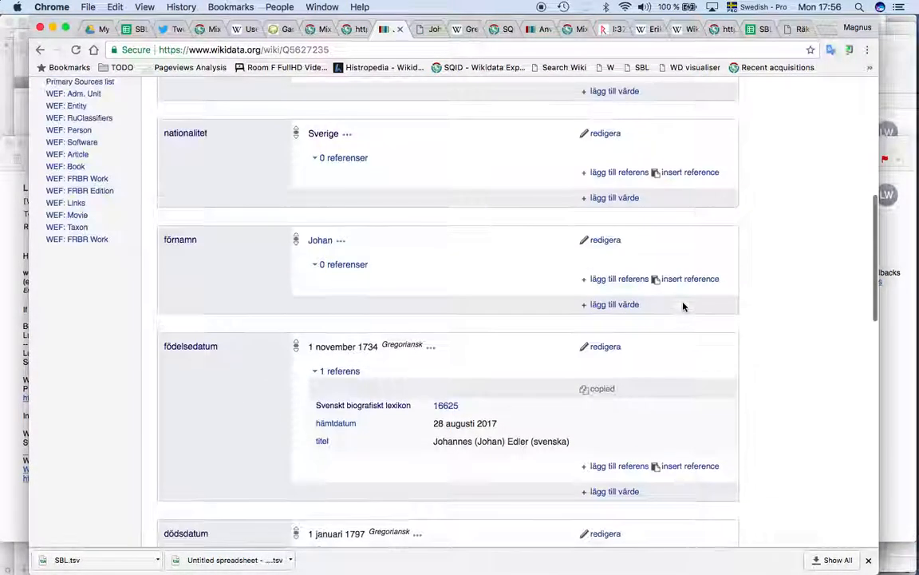
scroll(683, 306, "down", 15)
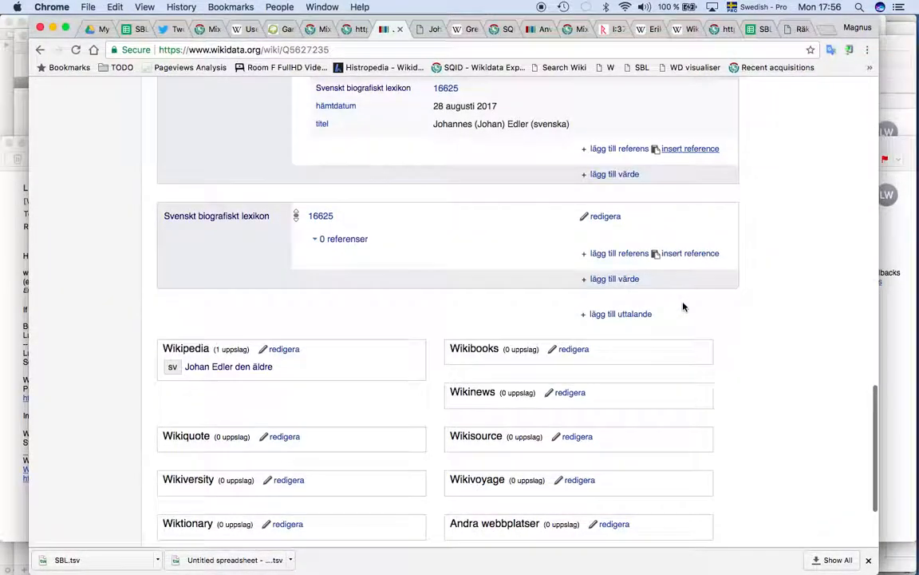
left_click(636, 315)
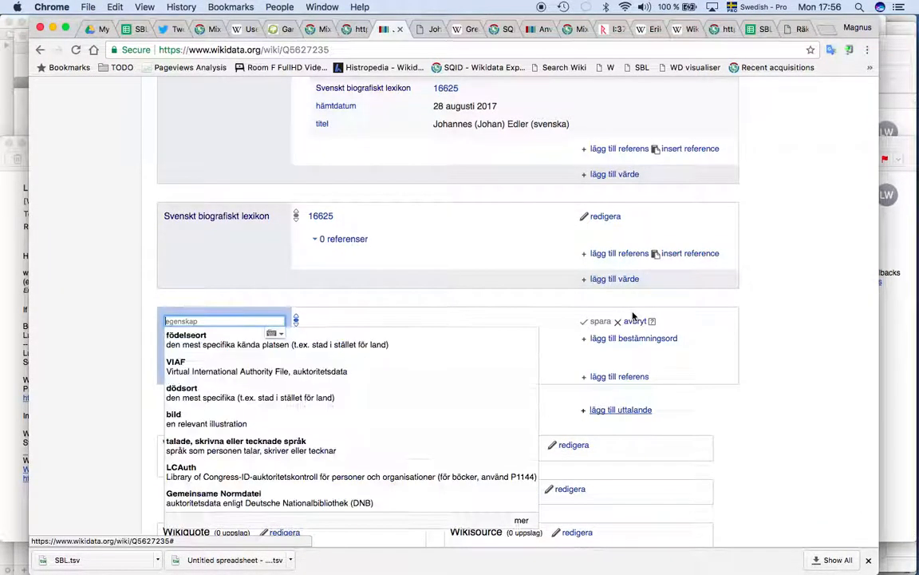
left_click(421, 351)
key("ctrl+Tab")
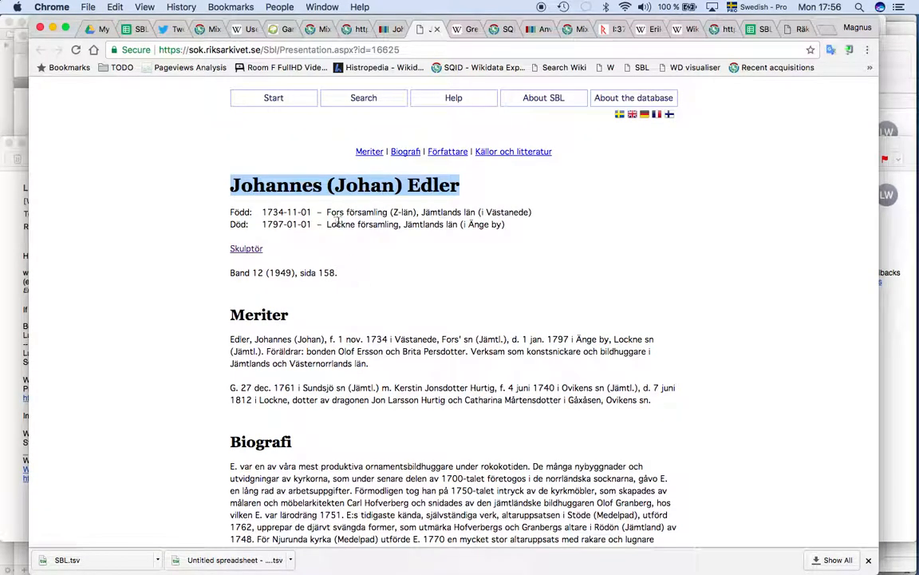
left_click_drag(328, 213, 390, 209)
key("super+c")
key("ctrl+Tab")
key("ctrl+shift+Tab")
key("ctrl+shift+Tab")
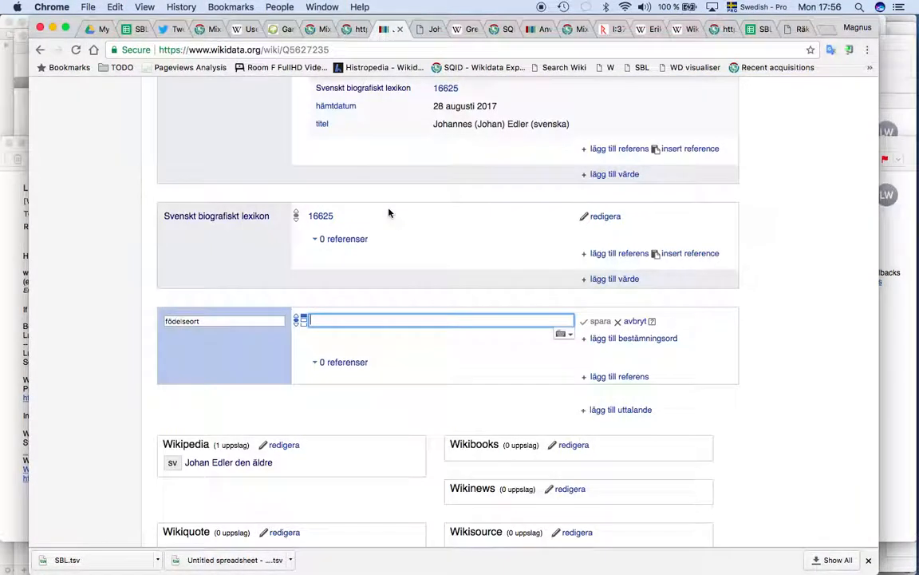
key("super+v")
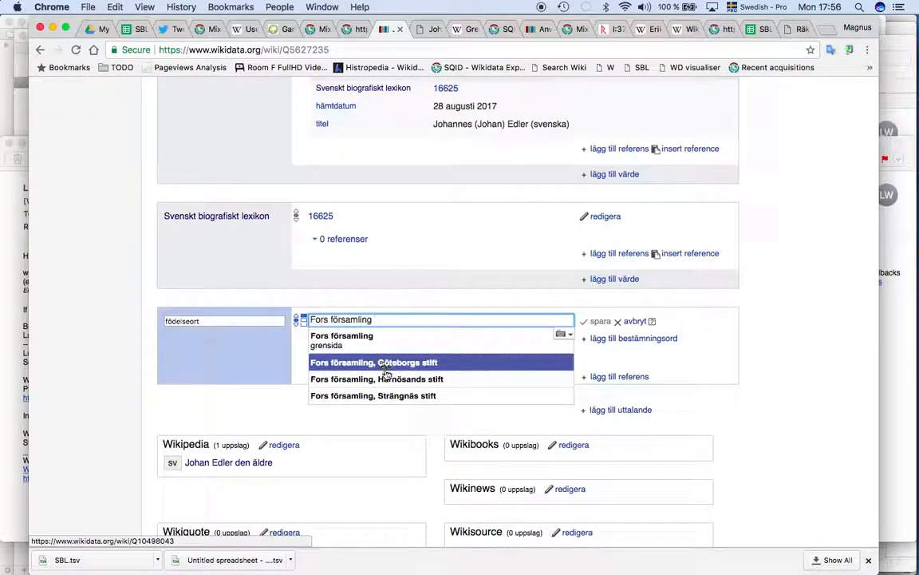
left_click(386, 381)
left_click(597, 322)
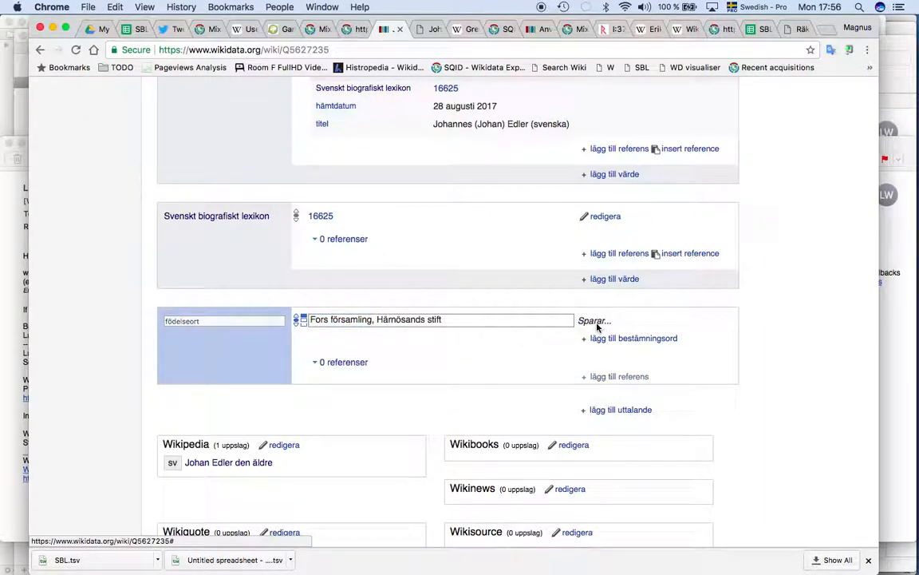
Add a dödsort statement with the value Lockne församling, copied from the SBL page's place of death, and save it
scroll(600, 311, "down", 3)
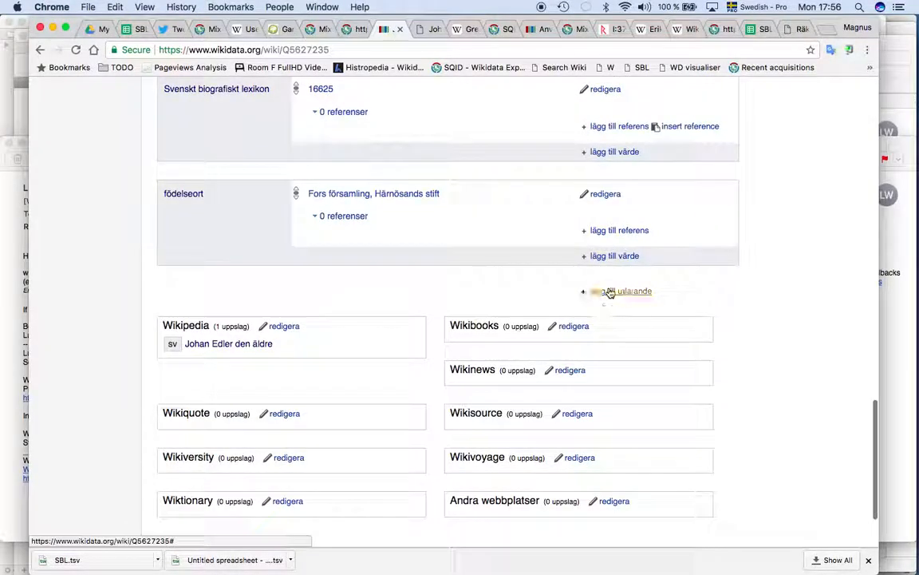
left_click(611, 292)
left_click(492, 344)
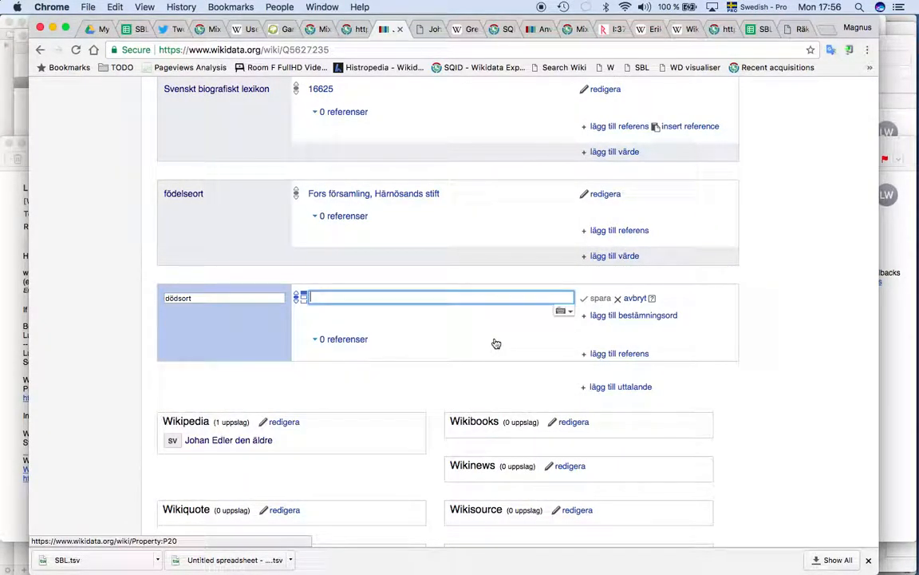
key("ctrl+Tab")
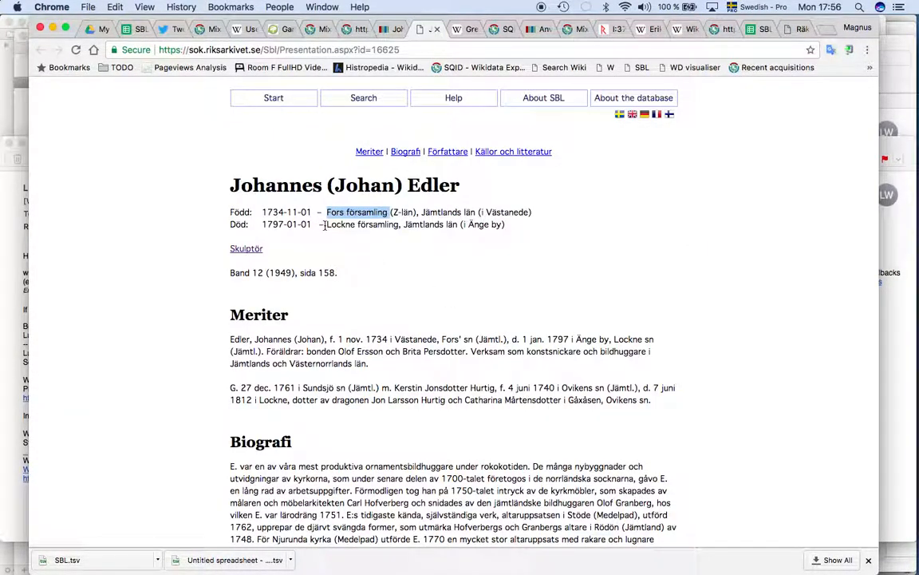
left_click(394, 224)
left_click_drag(400, 225, 324, 225)
key("super+c")
key("ctrl+shift+Tab")
key("super+v")
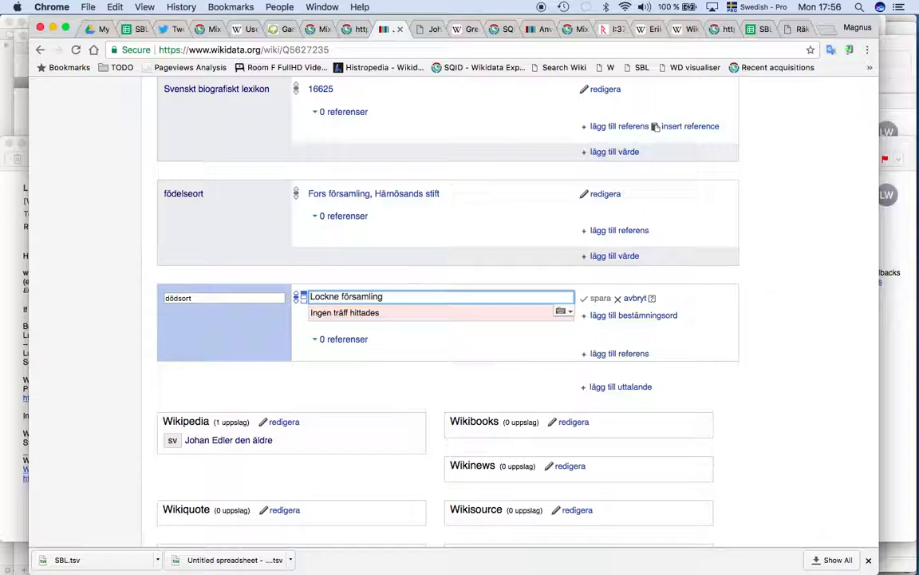
left_click(396, 313)
left_click(600, 300)
Reload the item, copy the dödsdatum reference, and insert it on the dödsort and födelseort statements
key("super+r")
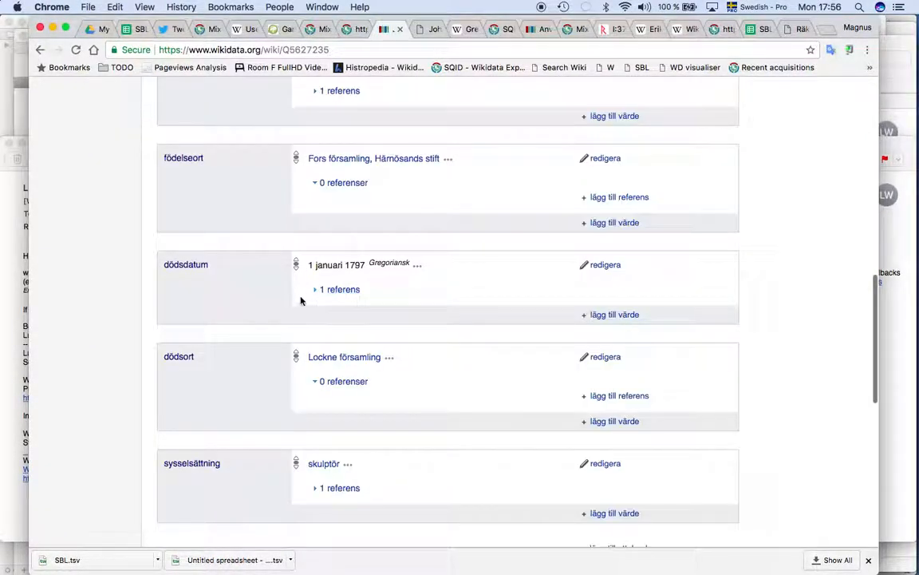
left_click(313, 290)
scroll(328, 283, "down", 2)
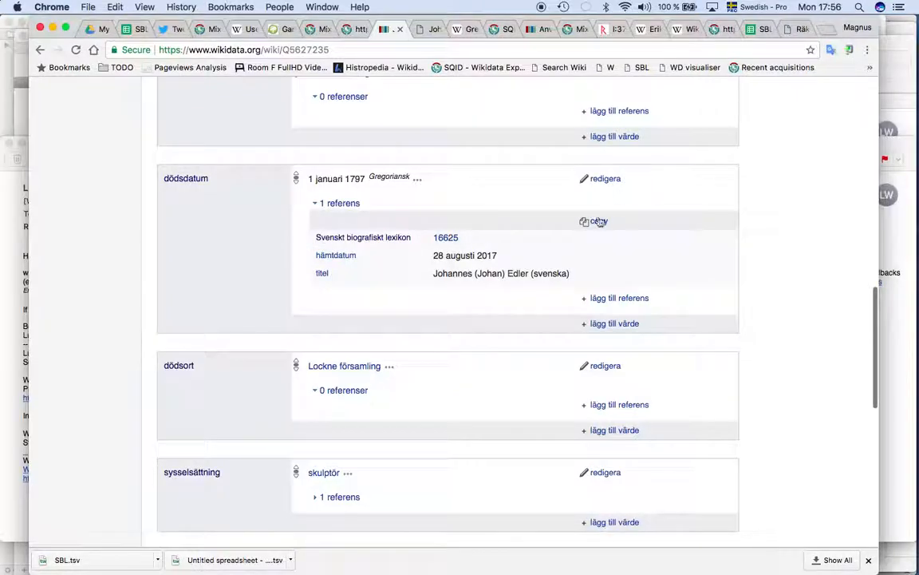
scroll(599, 221, "down", 6)
scroll(598, 224, "up", 1)
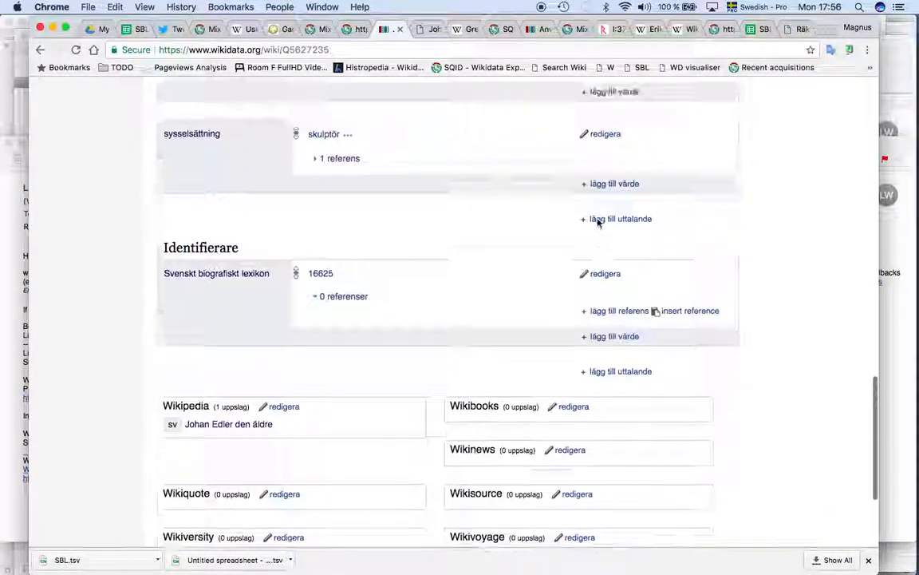
scroll(597, 223, "up", 2)
scroll(607, 224, "up", 2)
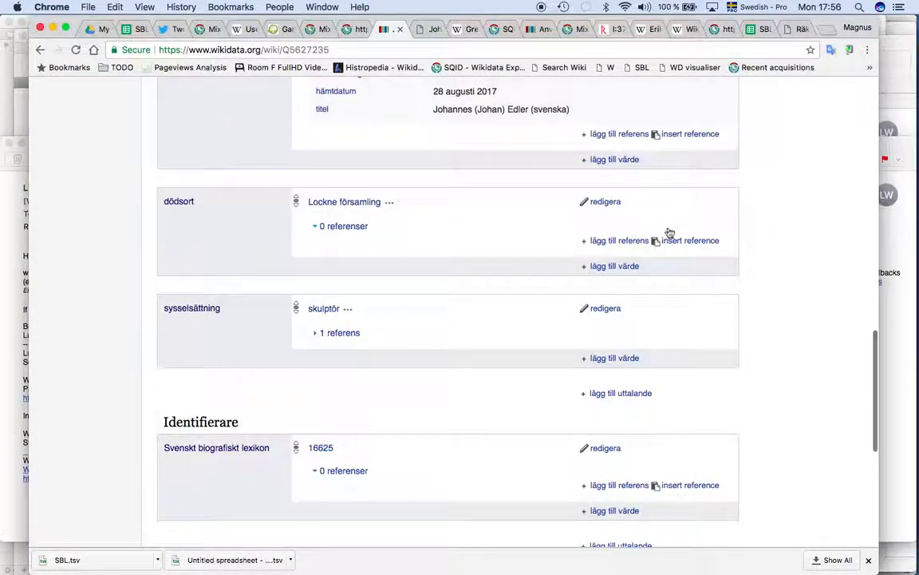
left_click(675, 241)
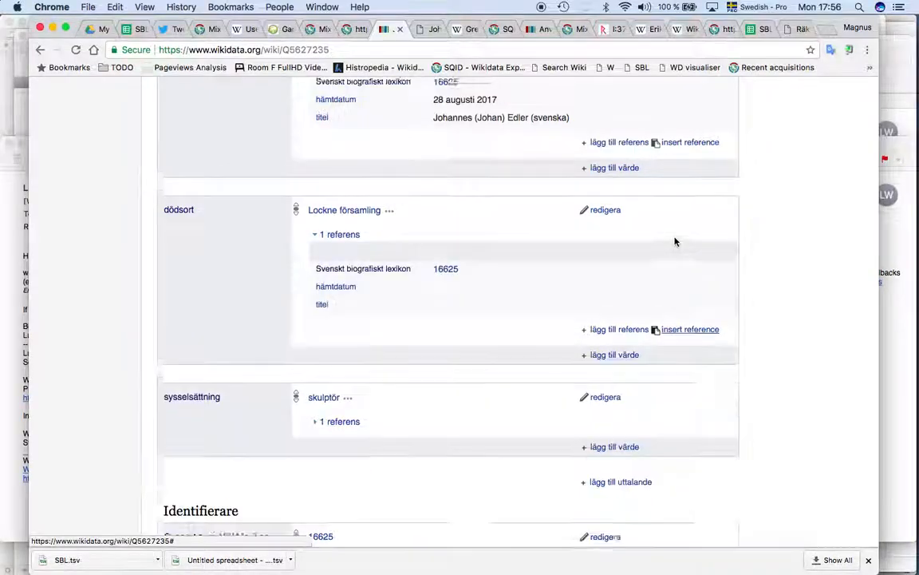
scroll(675, 241, "up", 5)
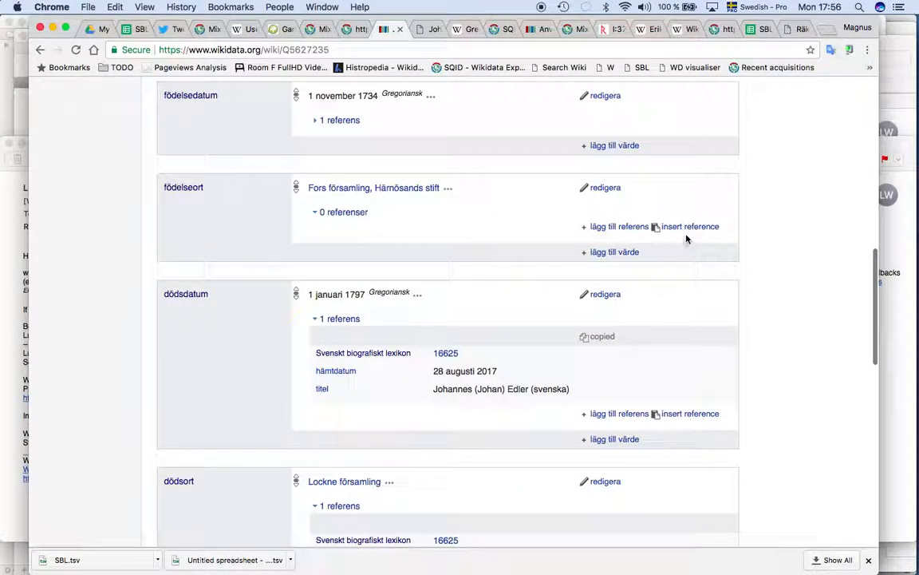
left_click(686, 230)
Open the Swedish Wikipedia article Johan Edler den äldre linked from the item
scroll(687, 232, "down", 5)
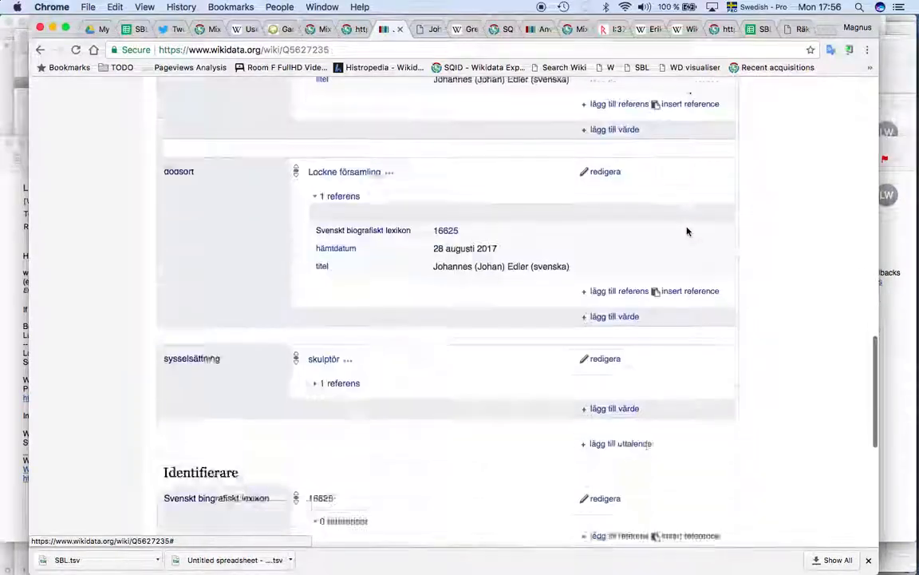
scroll(687, 232, "down", 5)
left_click(259, 273)
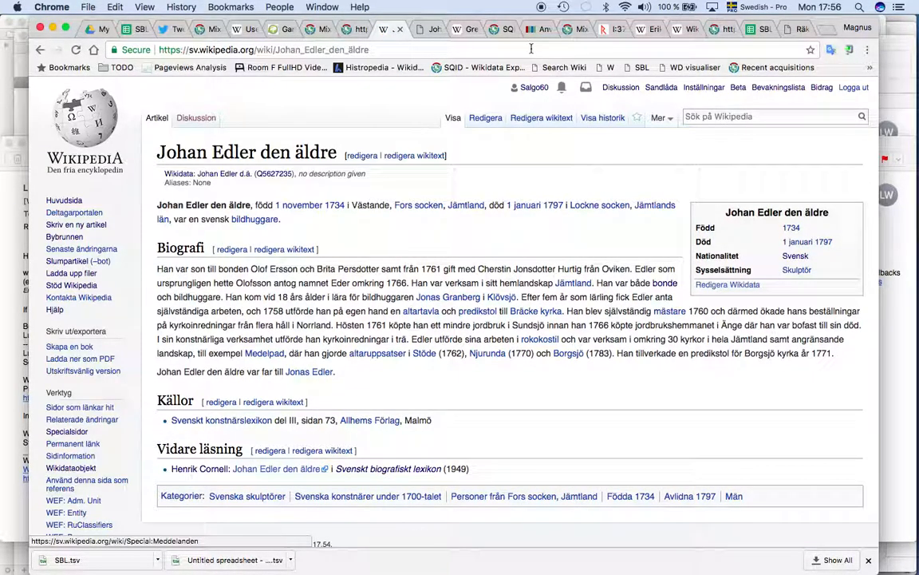
Purge the Johan Edler den äldre article's cache with action=purge, then check its infobox and reference list
left_click(603, 117)
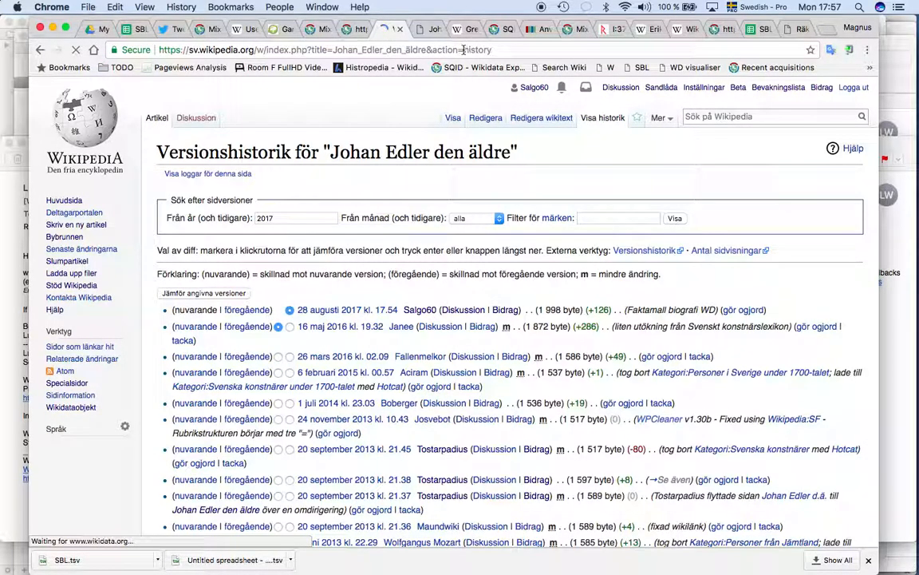
left_click_drag(463, 50, 517, 45)
type("purge")
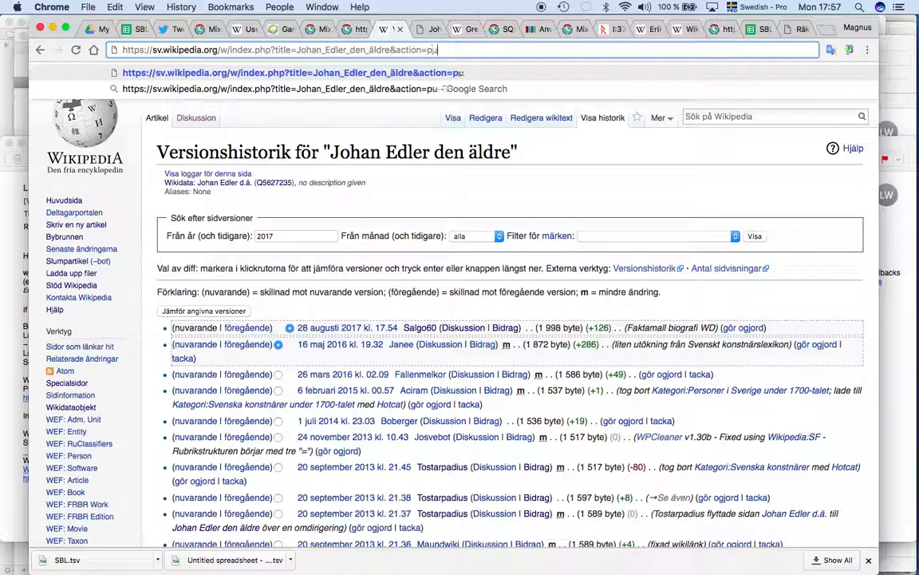
key("Return")
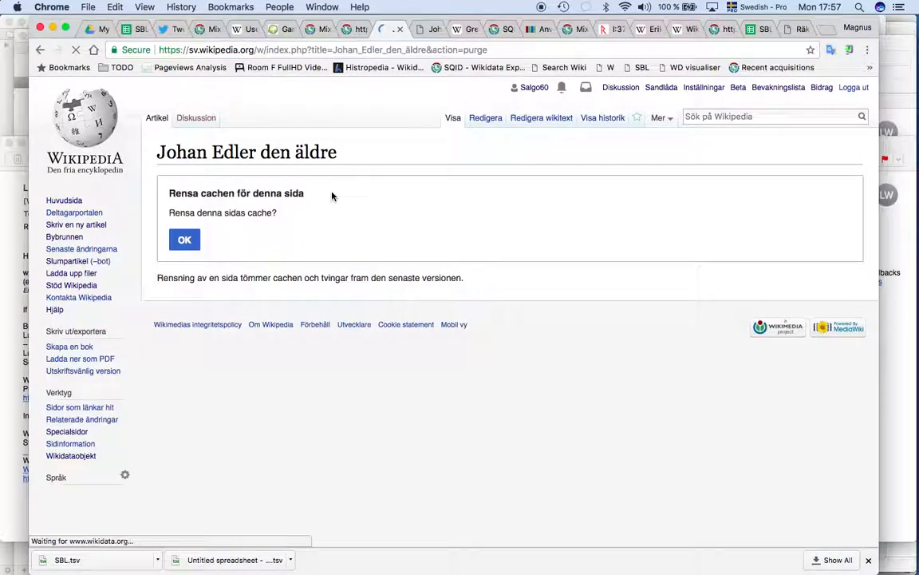
left_click(186, 263)
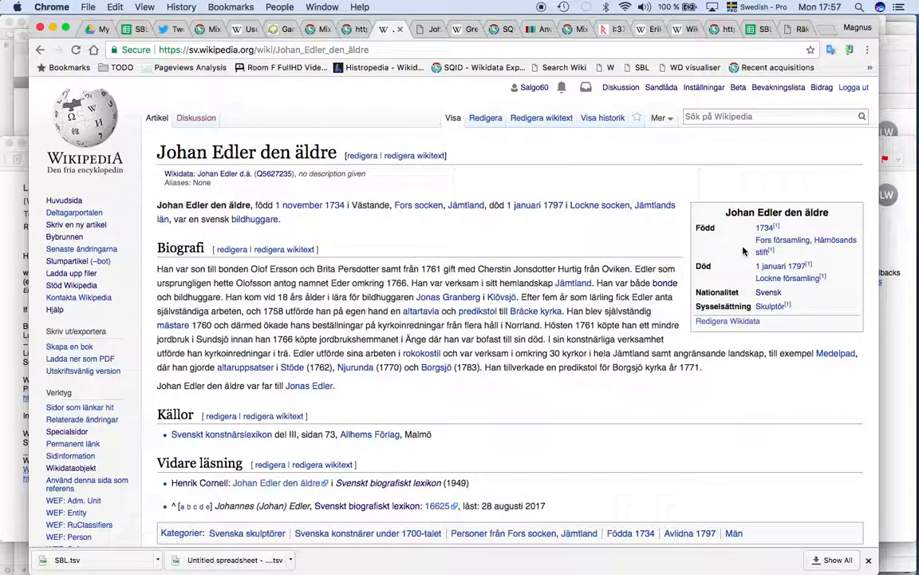
scroll(207, 385, "down", 3)
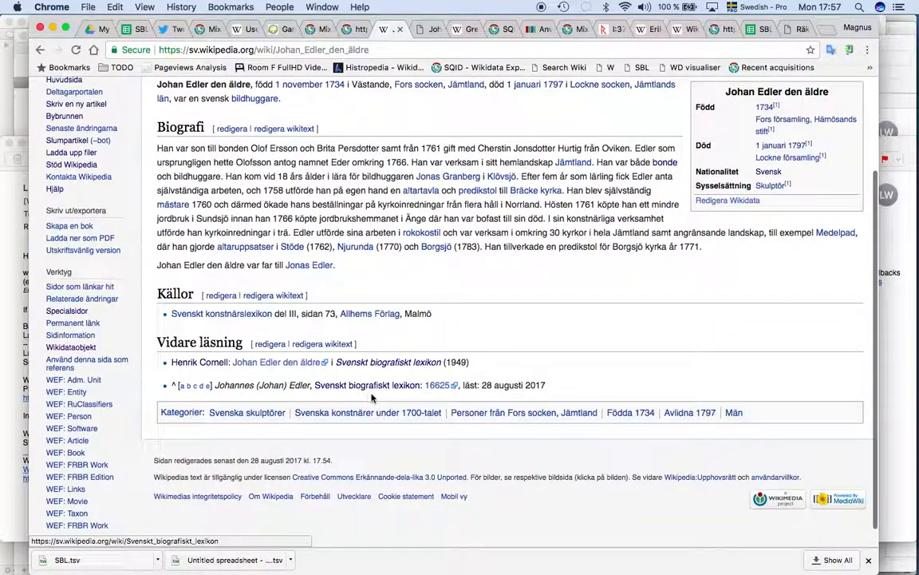
scroll(208, 385, "up", 3)
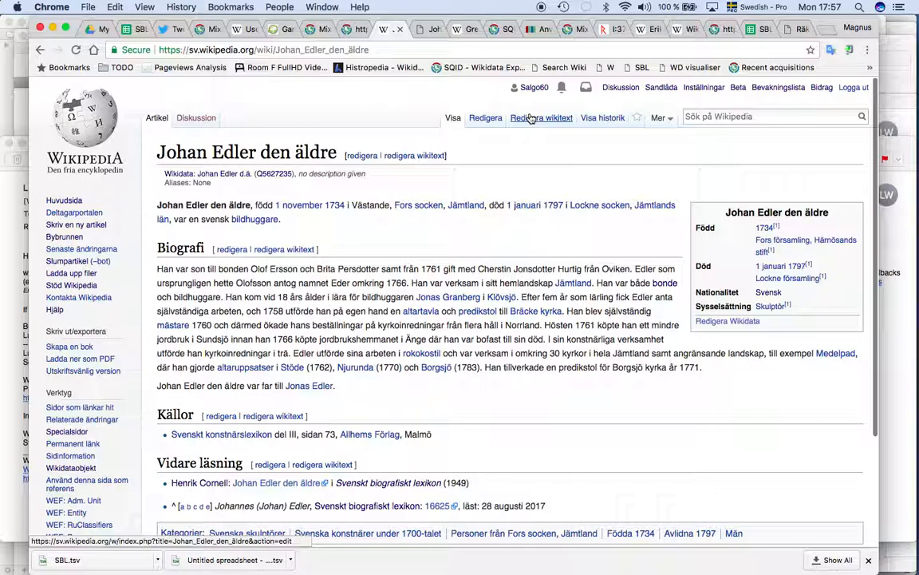
Add a "=== Noter ===" subsection with <references/> after the Källor entry in the article's wikitext, and publish the change
left_click(529, 119)
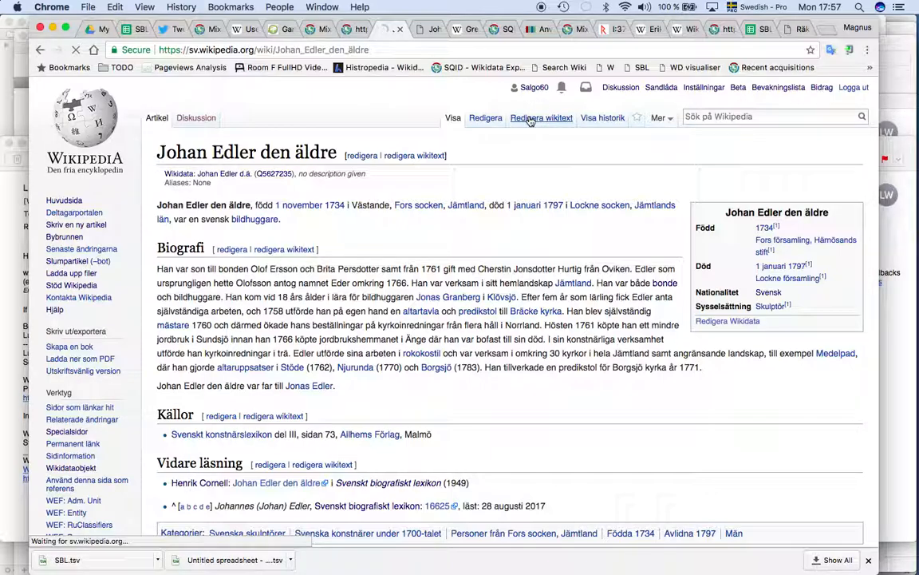
scroll(489, 234, "down", 8)
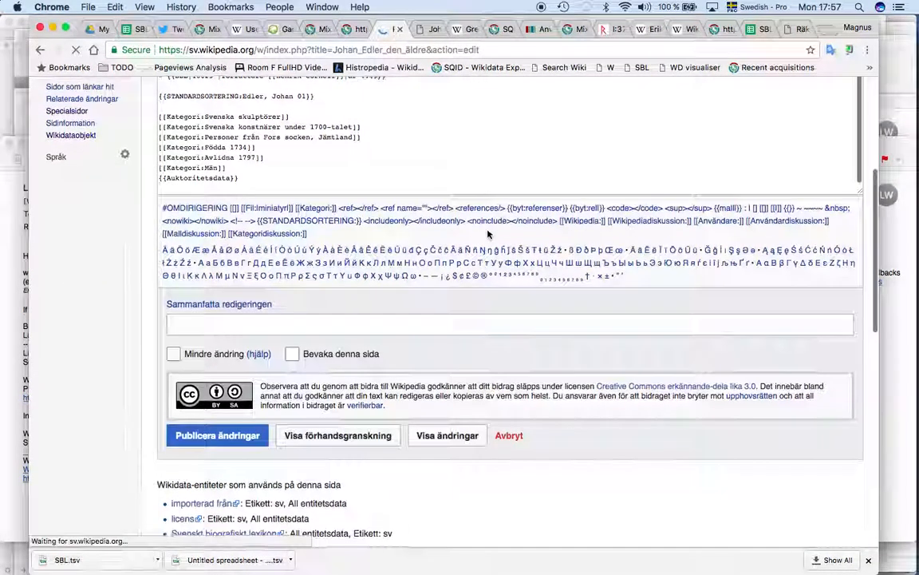
scroll(489, 234, "up", 4)
left_click(347, 231)
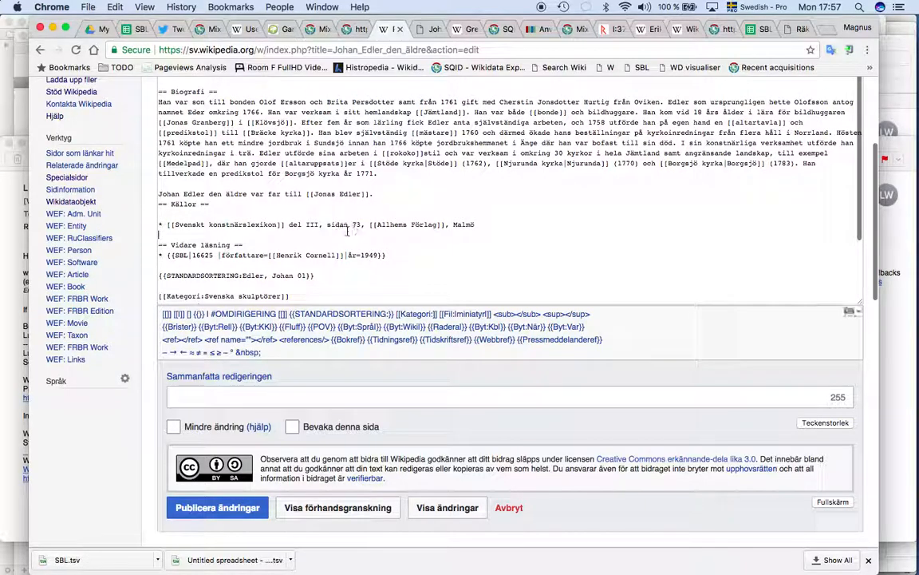
key("Return")
type("*")
type("== Mo")
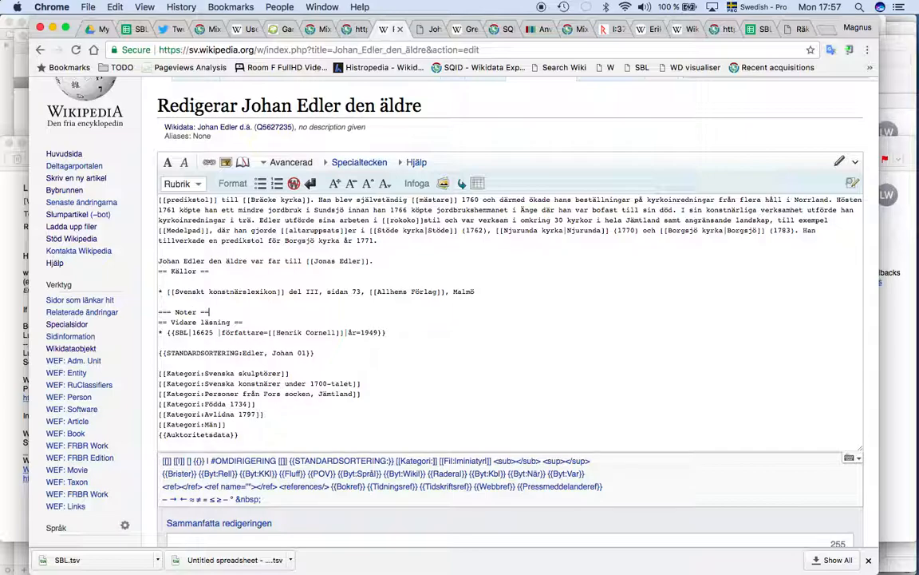
key("Return")
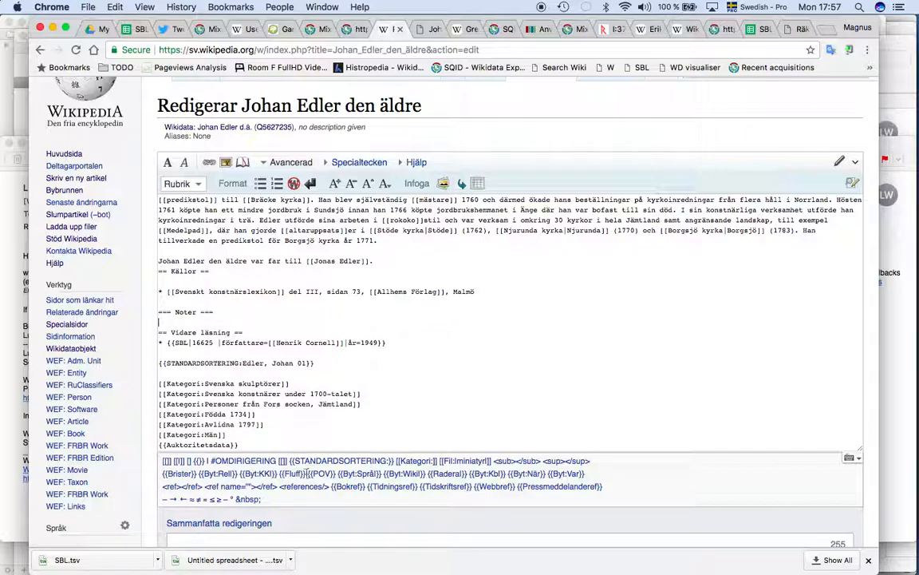
type("<references/>")
scroll(303, 488, "down", 5)
left_click(237, 436)
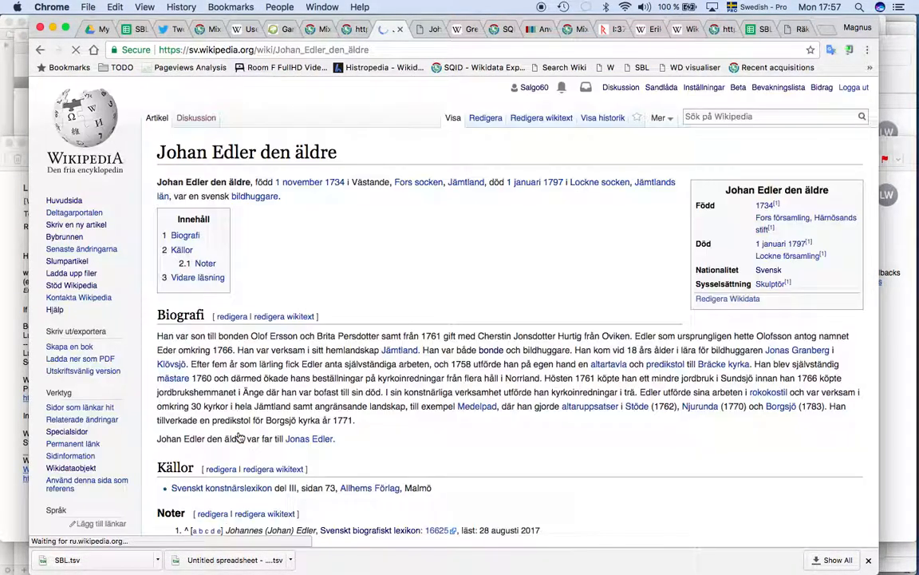
Review the article's new Noter reference and infobox birth date, and compare them with the dates on the SBL page
scroll(240, 437, "down", 5)
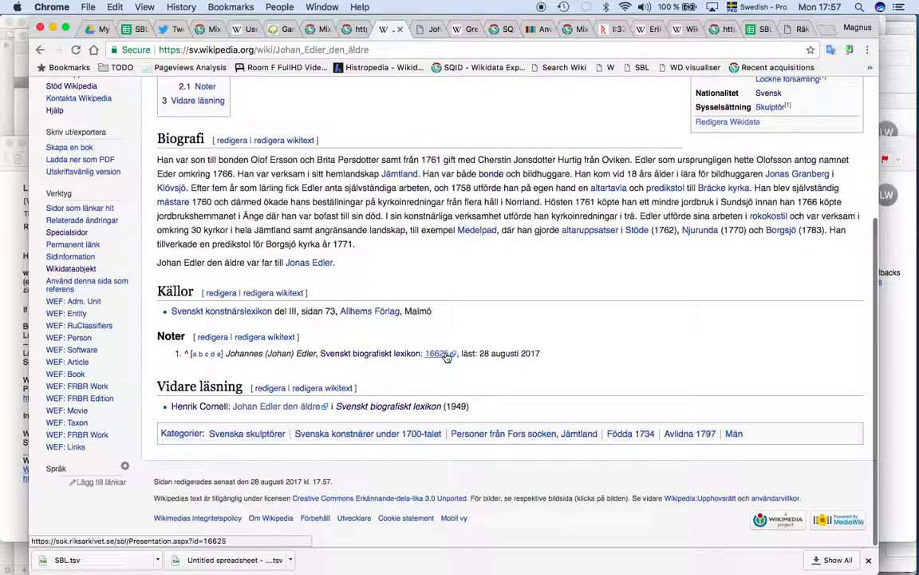
scroll(446, 356, "up", 5)
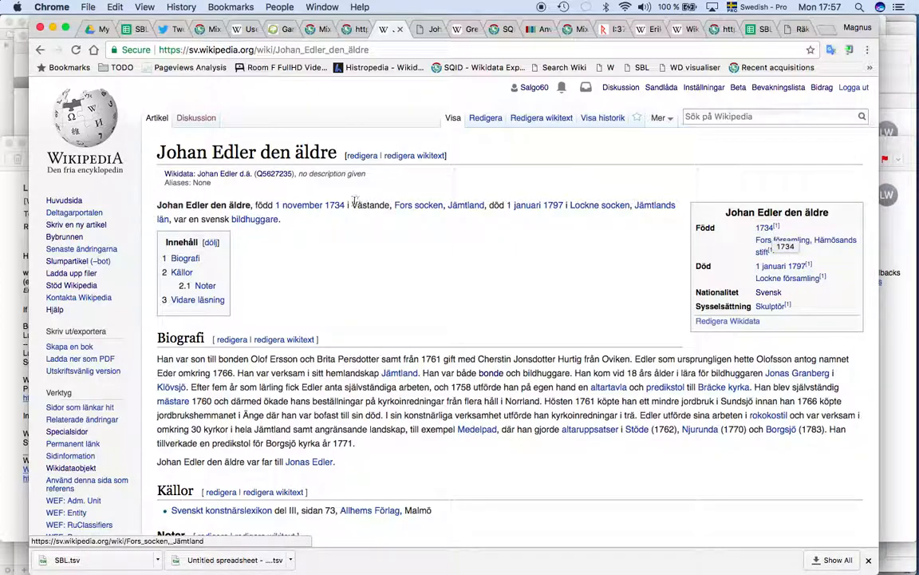
mouse_move(775, 229)
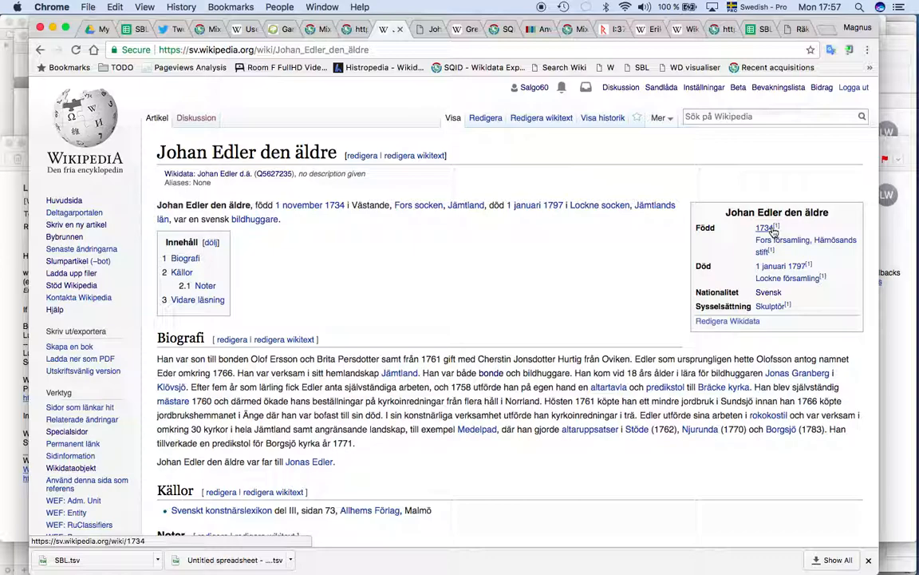
key("ctrl+Tab")
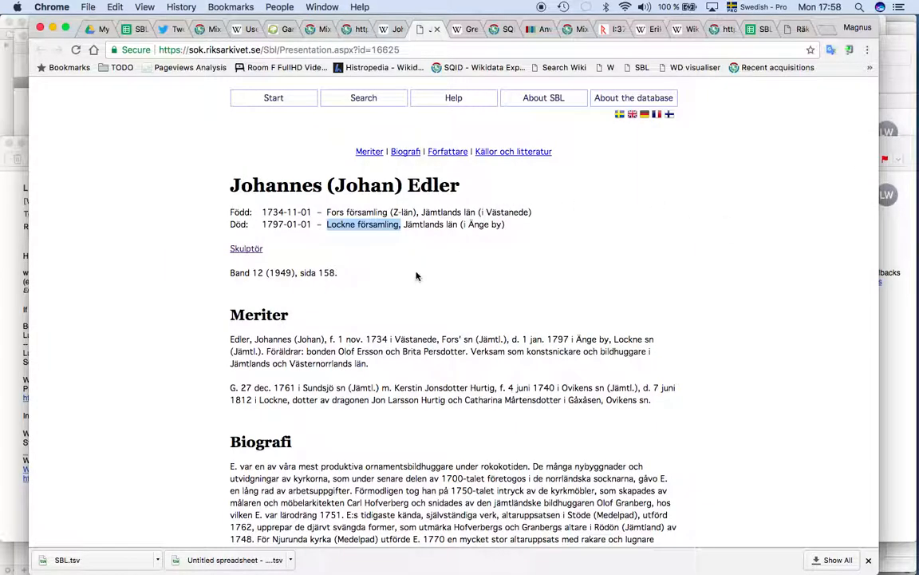
scroll(415, 276, "down", 2)
left_click_drag(262, 170, 317, 169)
scroll(316, 169, "down", 8)
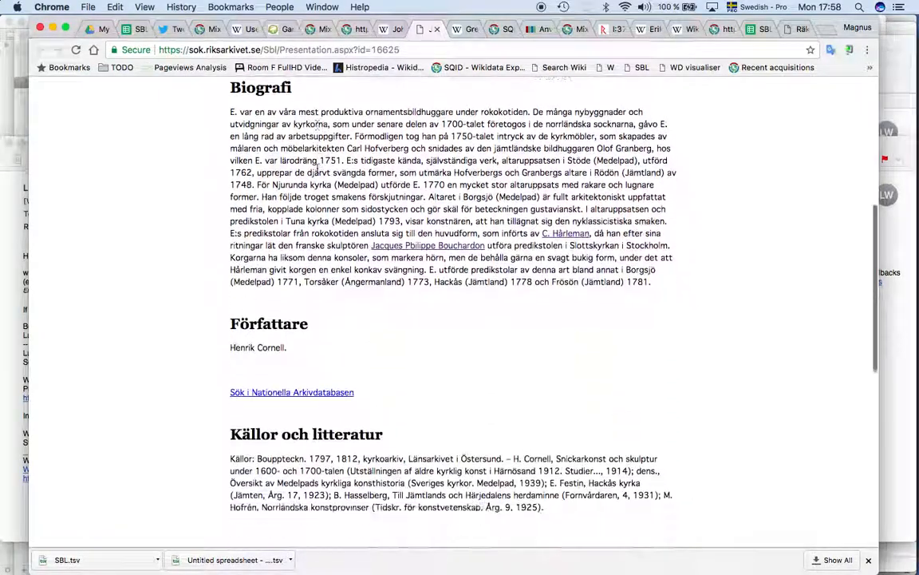
scroll(318, 172, "up", 4)
key("ctrl+shift+Tab")
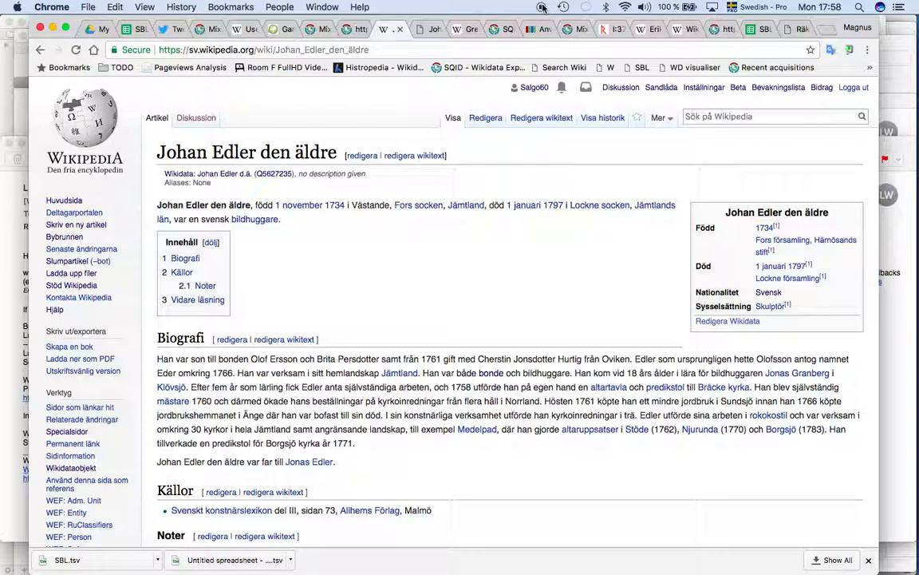
Switch to the Mix'n'match SBL catalog, reload it, and review its entry counts, matches over time and users
key("ctrl+shift+Tab")
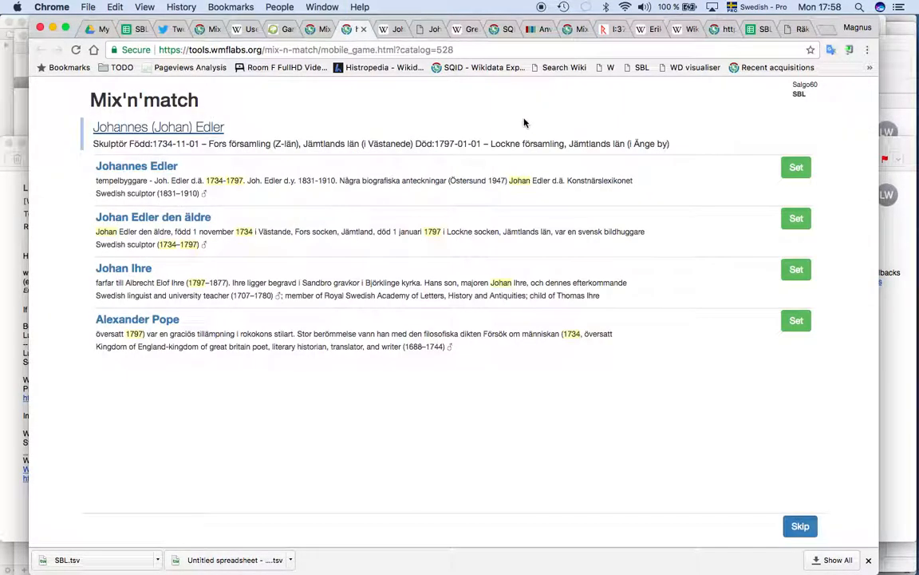
key("ctrl+shift+Tab")
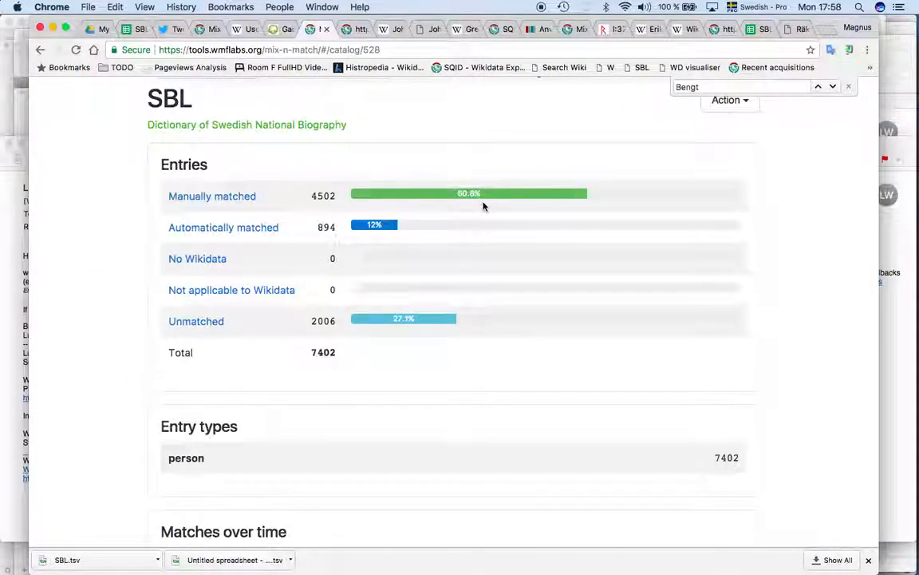
scroll(484, 205, "up", 3)
key("super+r")
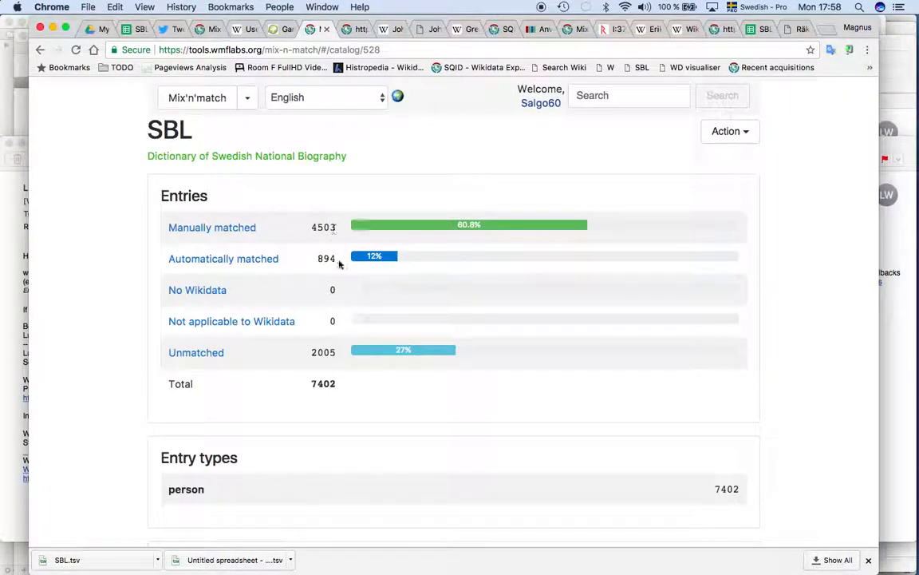
scroll(333, 346, "down", 3)
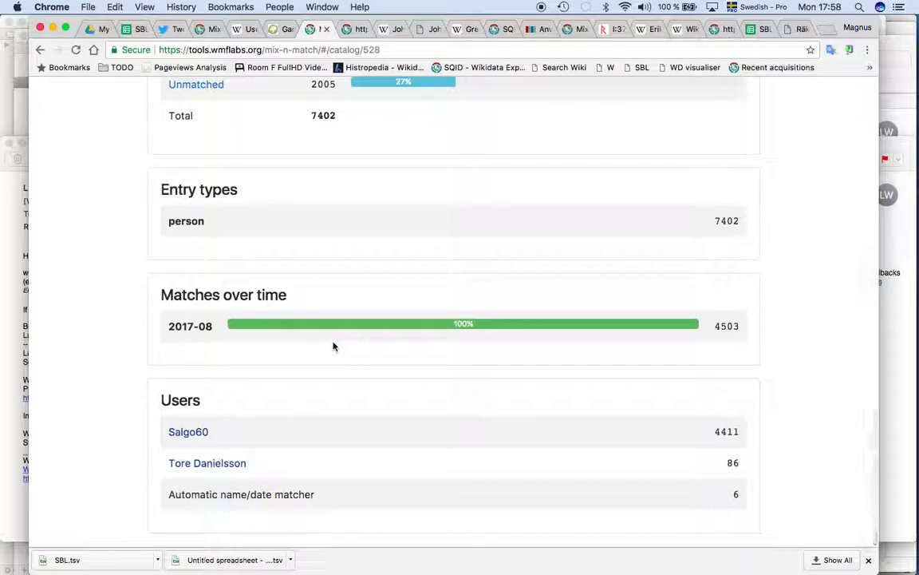
scroll(333, 346, "up", 3)
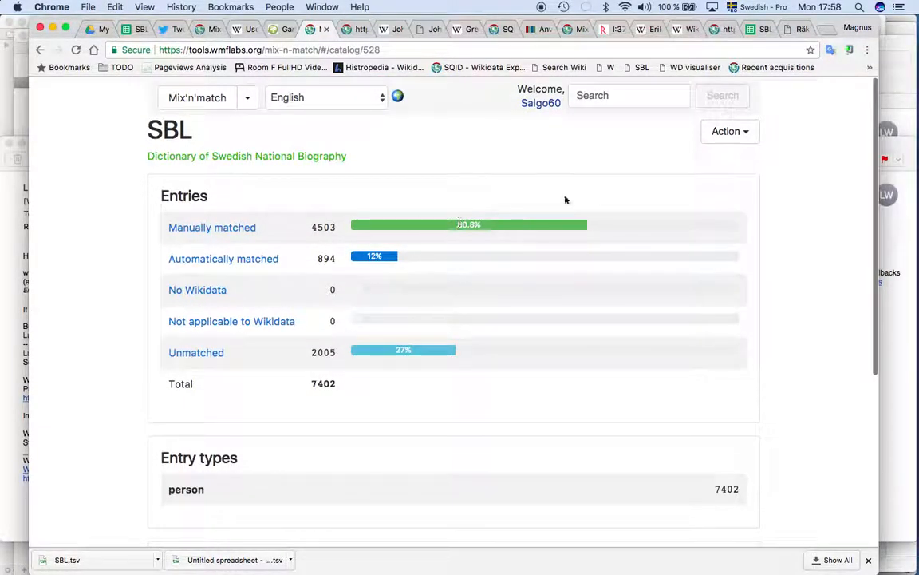
Open the SBL catalog's site stats and search the page for "enw" to examine the English Wikipedia count
left_click(730, 132)
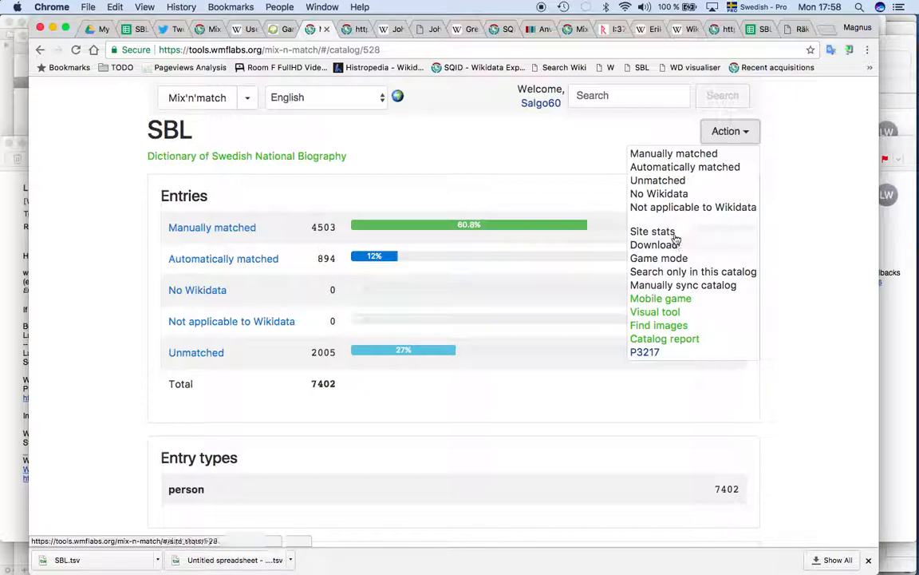
left_click(672, 233)
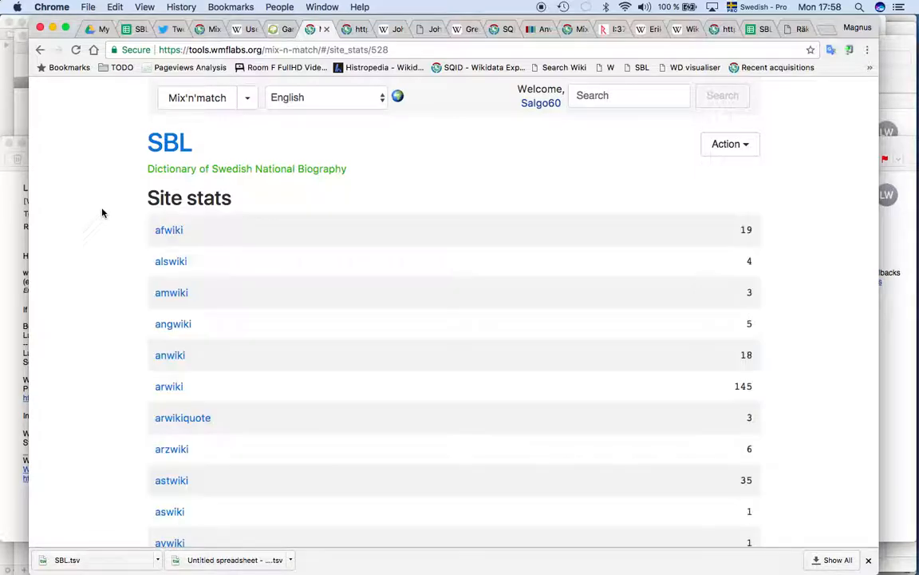
scroll(102, 213, "down", 1)
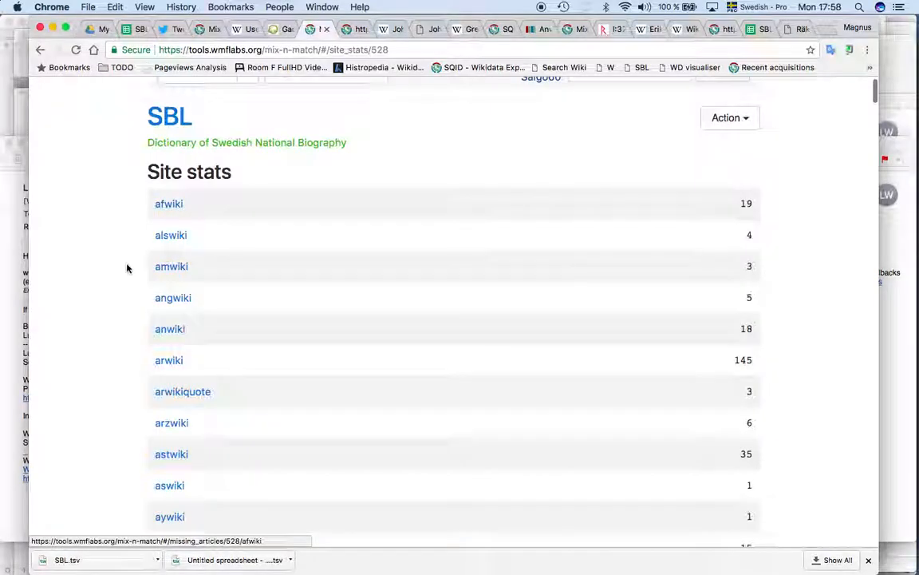
scroll(126, 268, "down", 10)
key("super+f")
type("e")
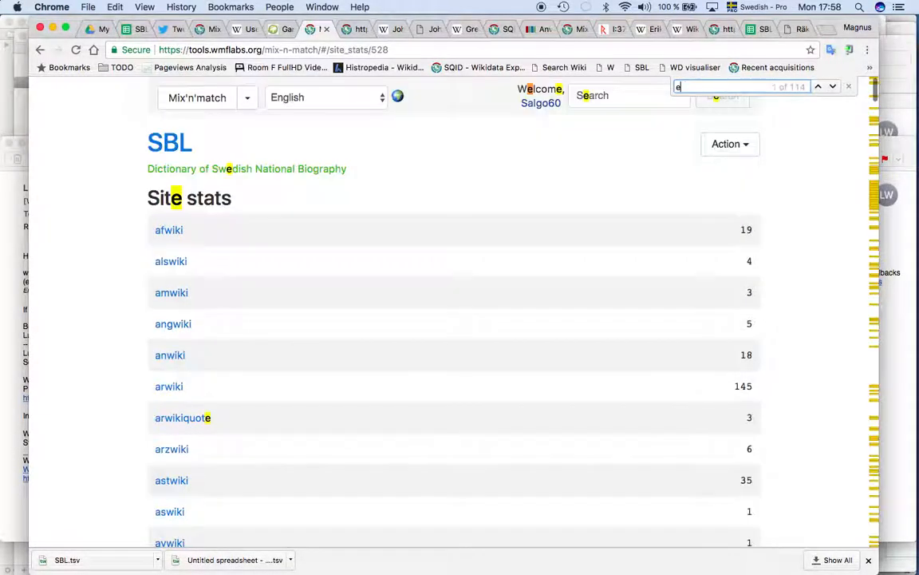
type("nw")
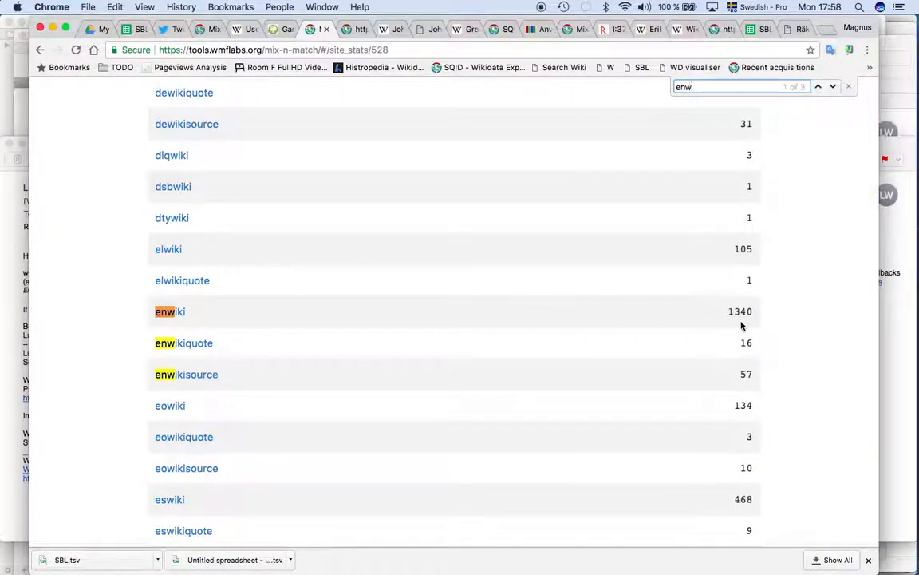
scroll(741, 322, "down", 1)
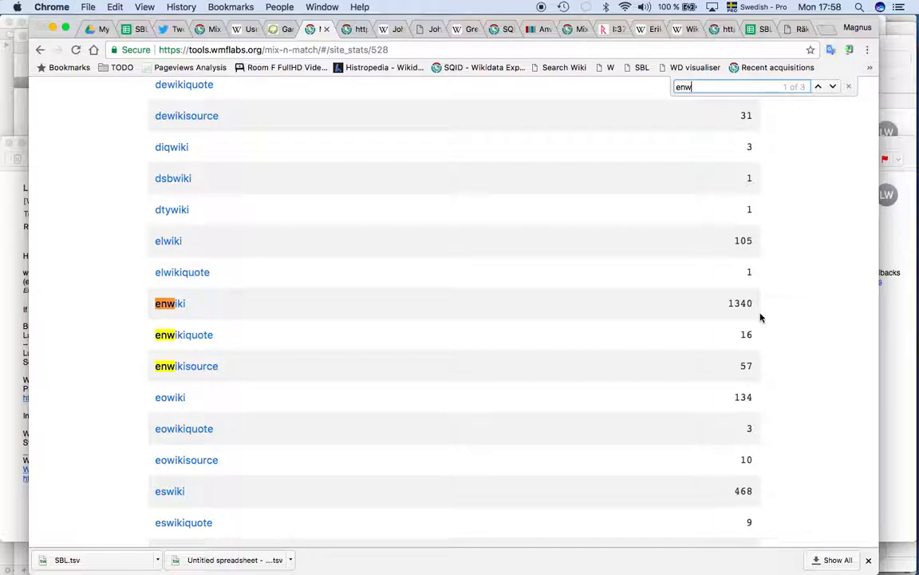
key("super+s")
type("ss")
left_click(599, 560)
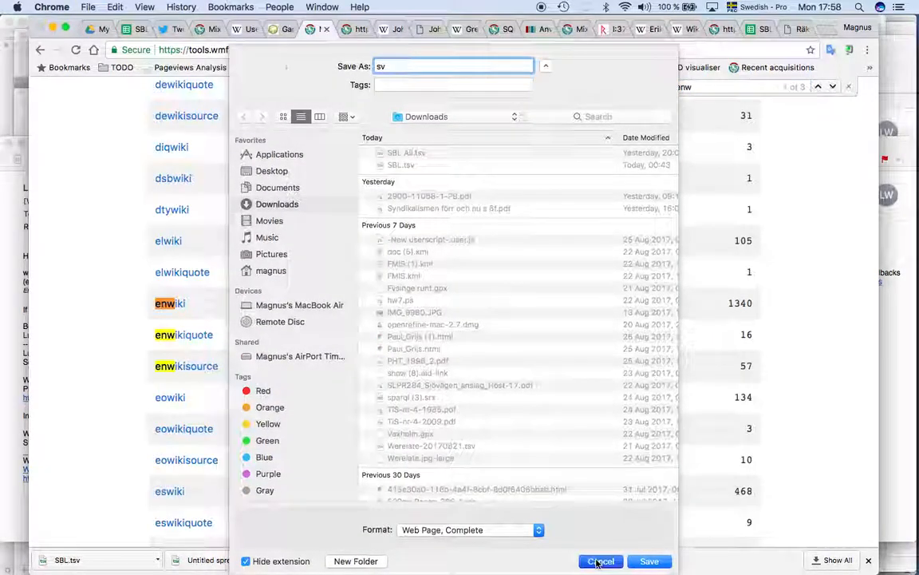
Search the site stats for "svw" to examine the Swedish Wikipedia count, and look through the other wikis' counts
type("s")
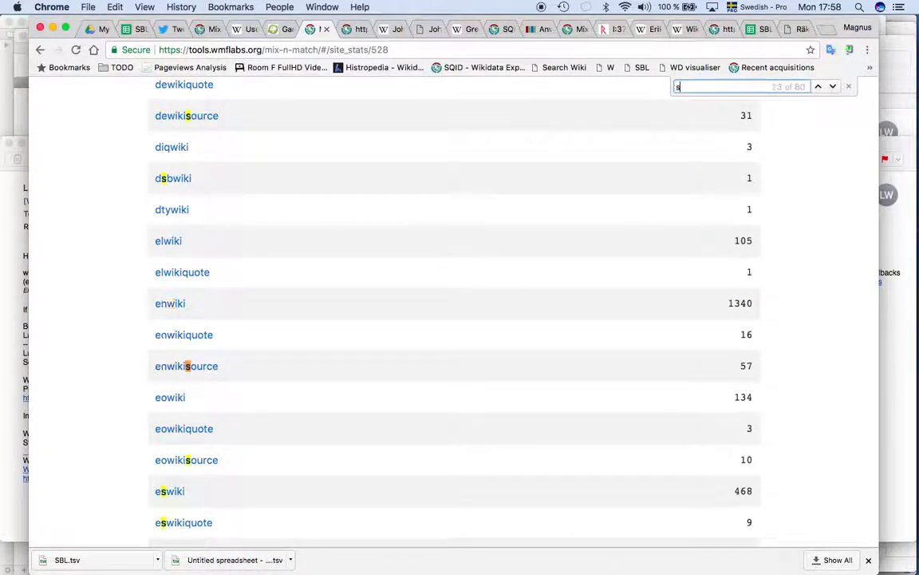
type("vw")
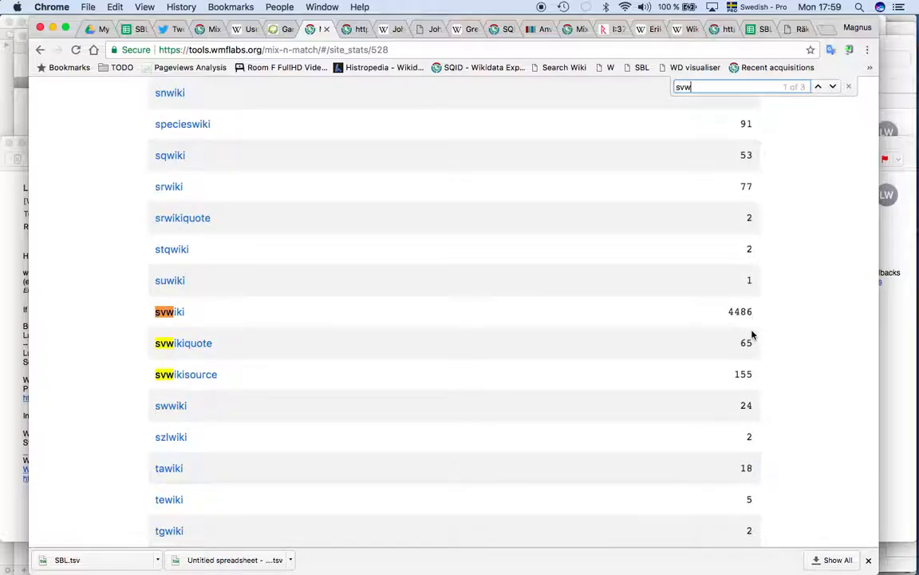
scroll(751, 317, "down", 6)
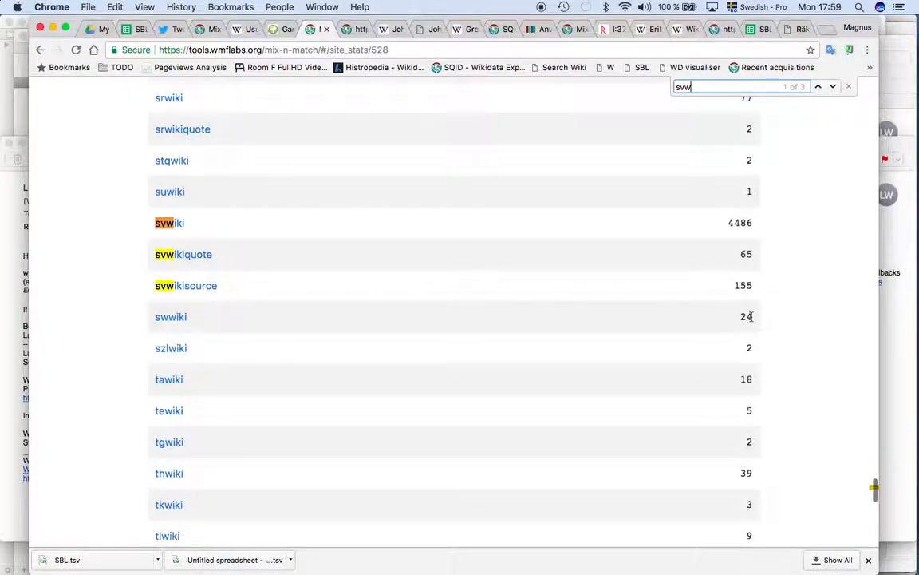
scroll(751, 316, "down", 10)
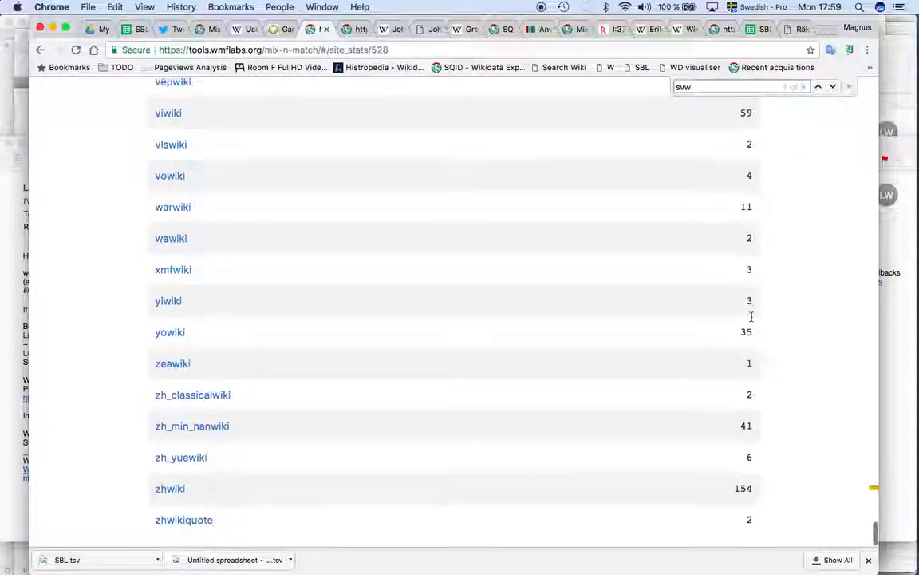
scroll(746, 488, "up", 20)
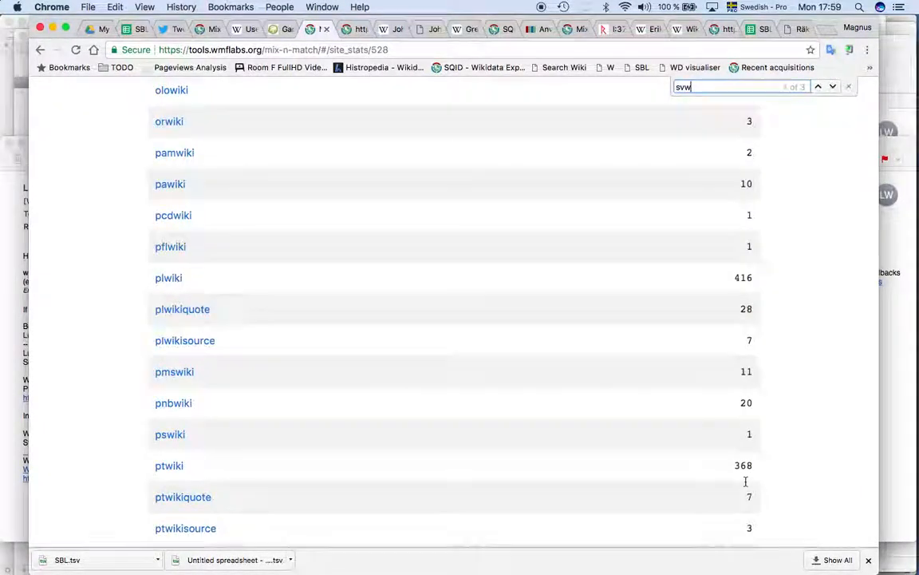
Return from the site stats to the SBL catalog overview and review its entry counts
scroll(745, 481, "up", 10)
scroll(745, 481, "up", 8)
scroll(746, 481, "down", 1)
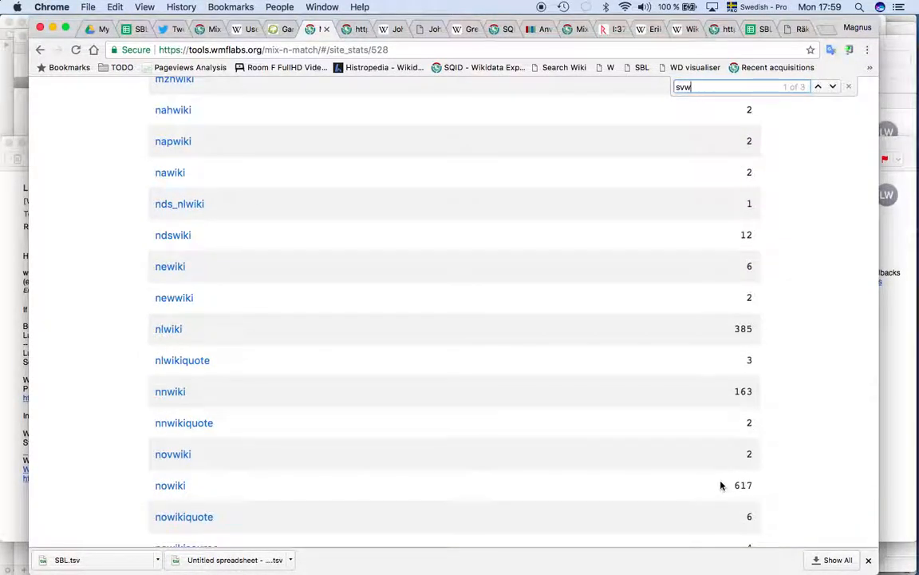
scroll(719, 484, "up", 15)
scroll(720, 485, "up", 20)
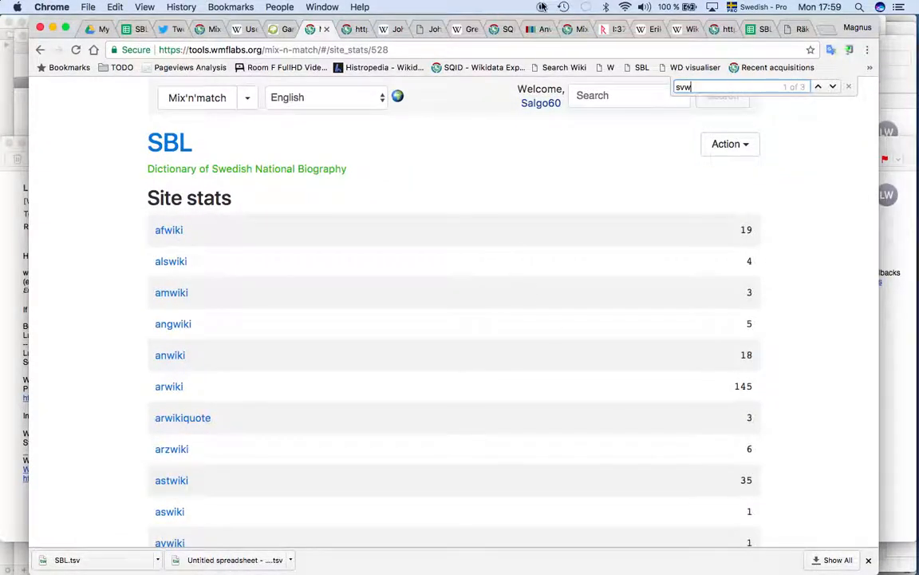
left_click(170, 140)
scroll(148, 174, "down", 4)
scroll(147, 174, "up", 4)
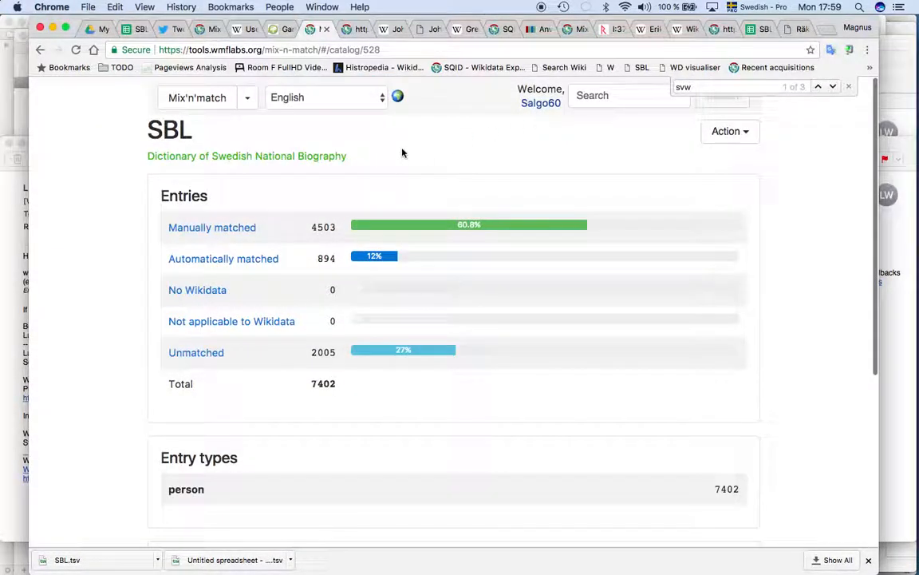
Open the catalogue import page linked in the WikiTree post and examine the importer's fields, required columns and text box
key("super+alt+Left")
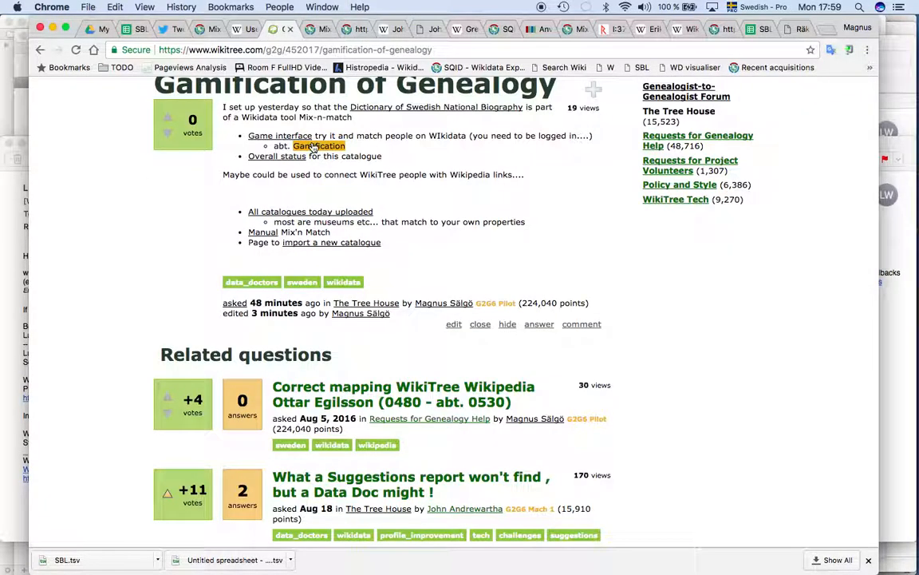
left_click(308, 242)
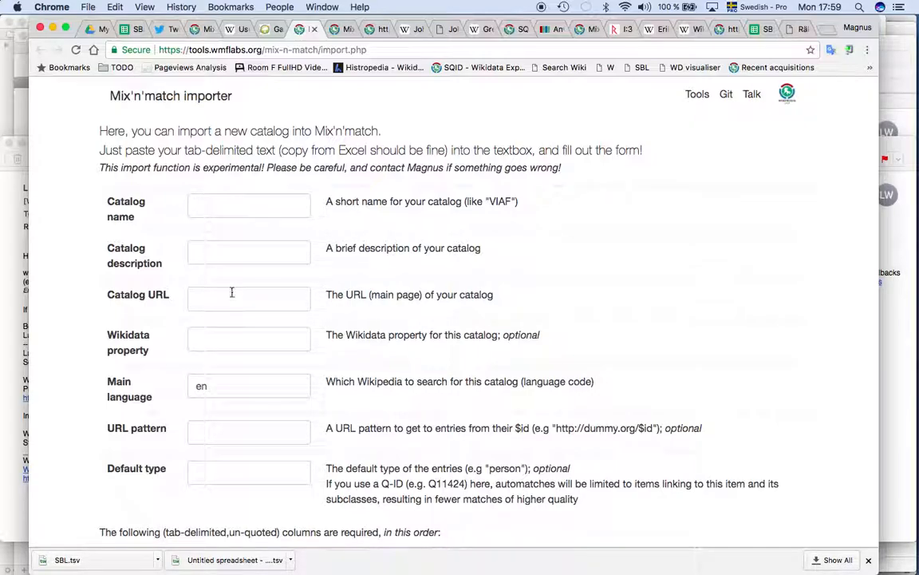
scroll(231, 300, "down", 3)
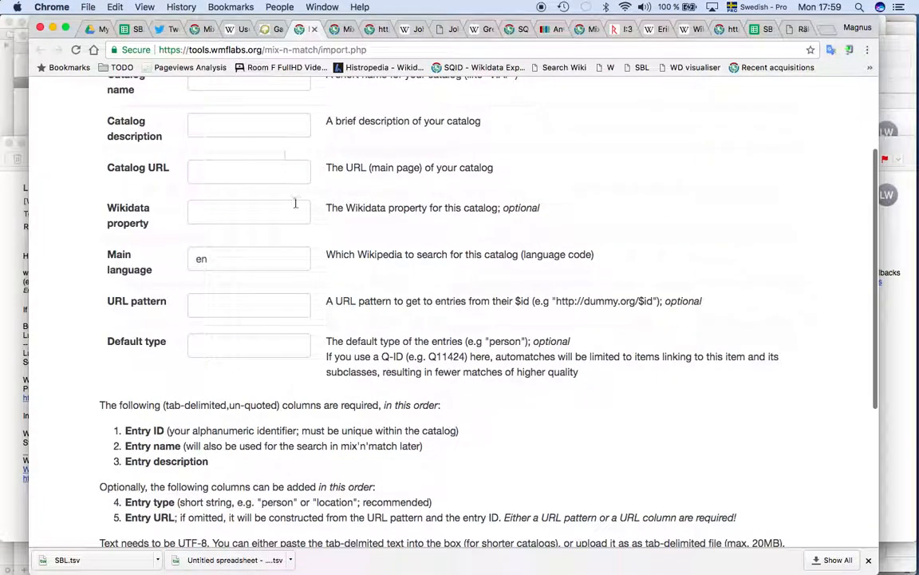
scroll(291, 348, "down", 2)
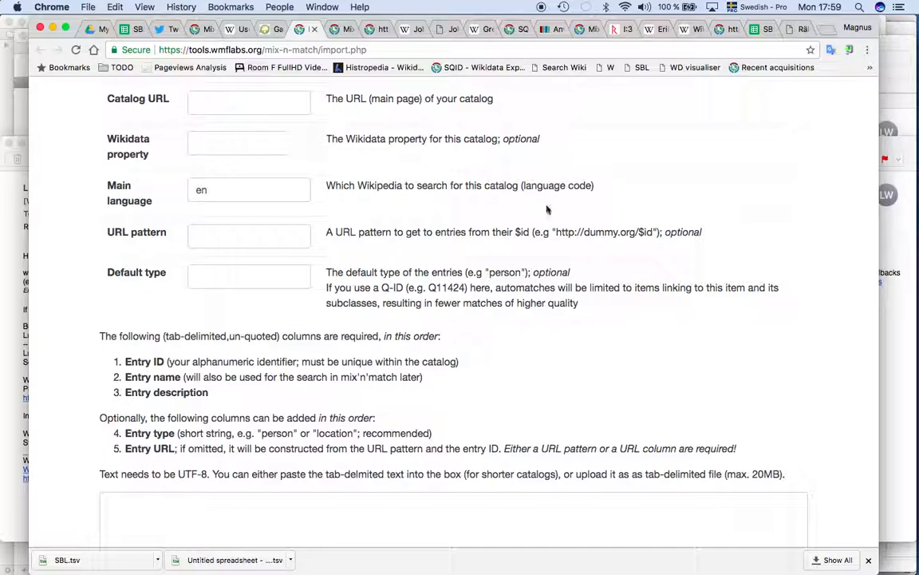
scroll(416, 272, "down", 5)
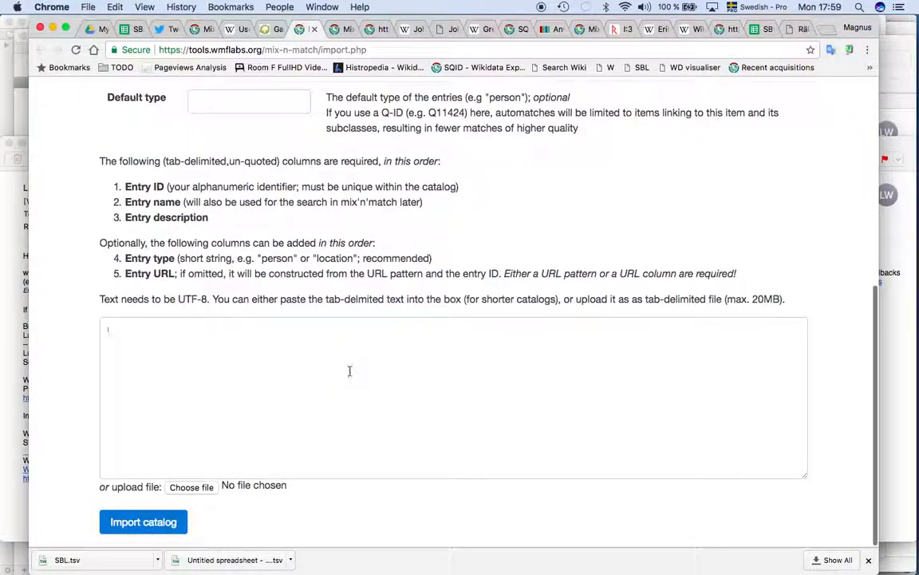
left_click(350, 370)
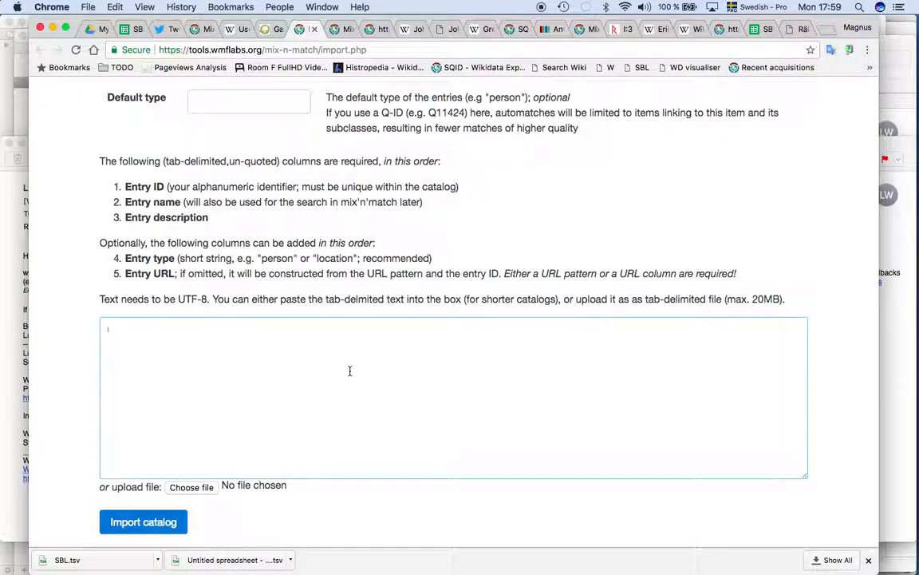
Load drive.google.com in the SBL catalog's tab and switch to the SBL 7403 poster spreadsheet
key("ctrl+Tab")
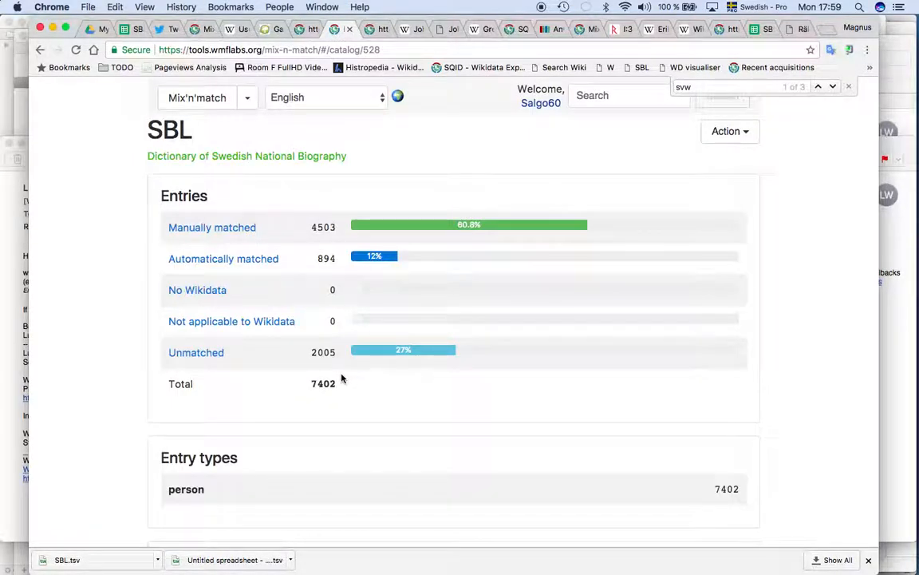
key("super+l")
type("drive.google.com")
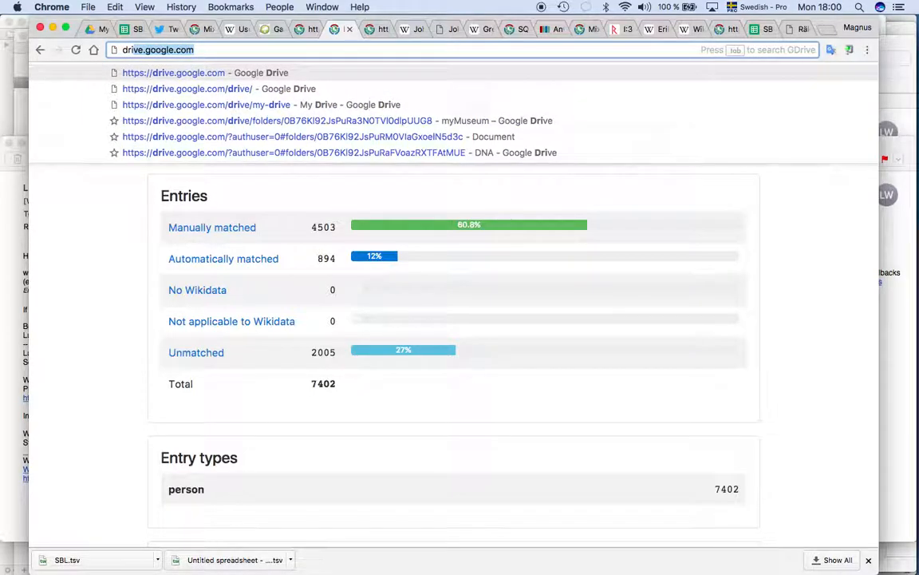
key("Return")
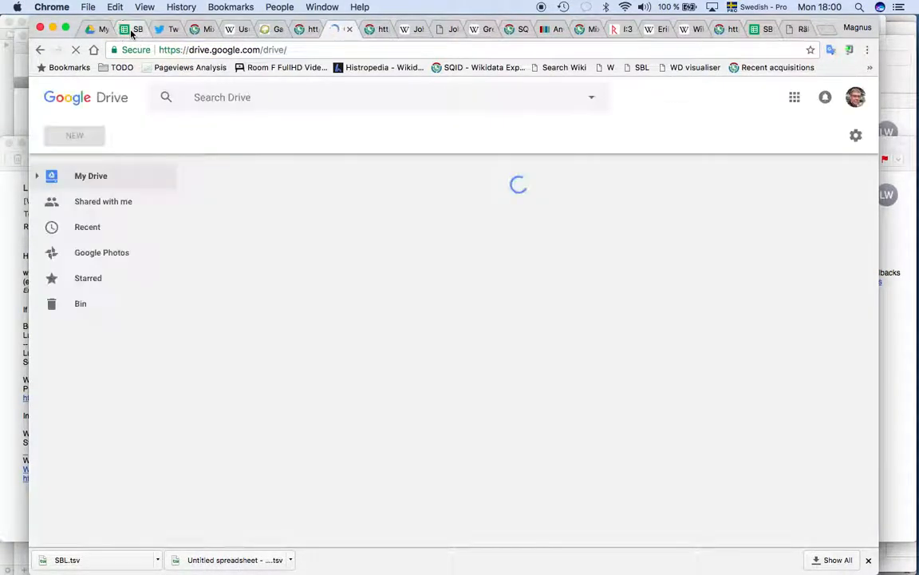
left_click(131, 31)
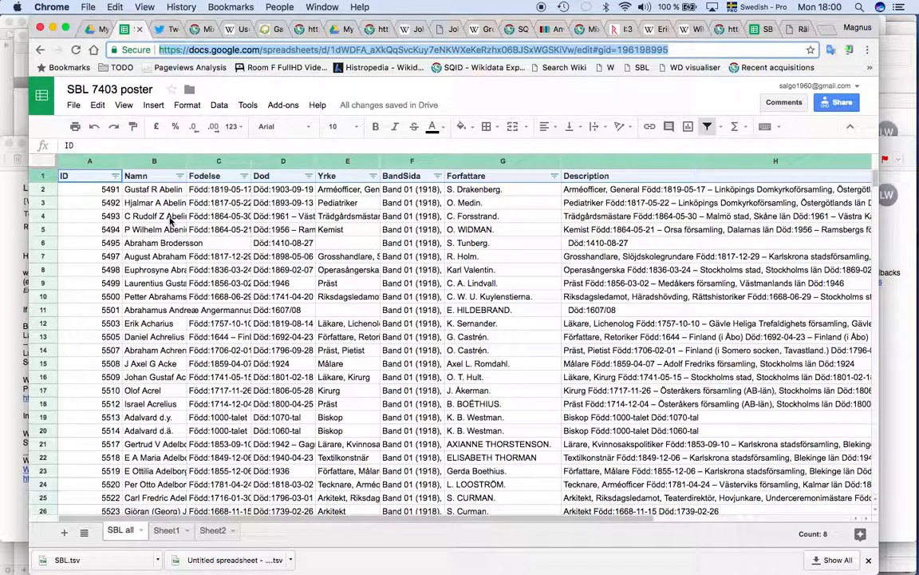
Examine the first entry's ID, Namn, Fodelse, Dod, Yrke and BandSida cells and the formula behind its Description
left_click(113, 190)
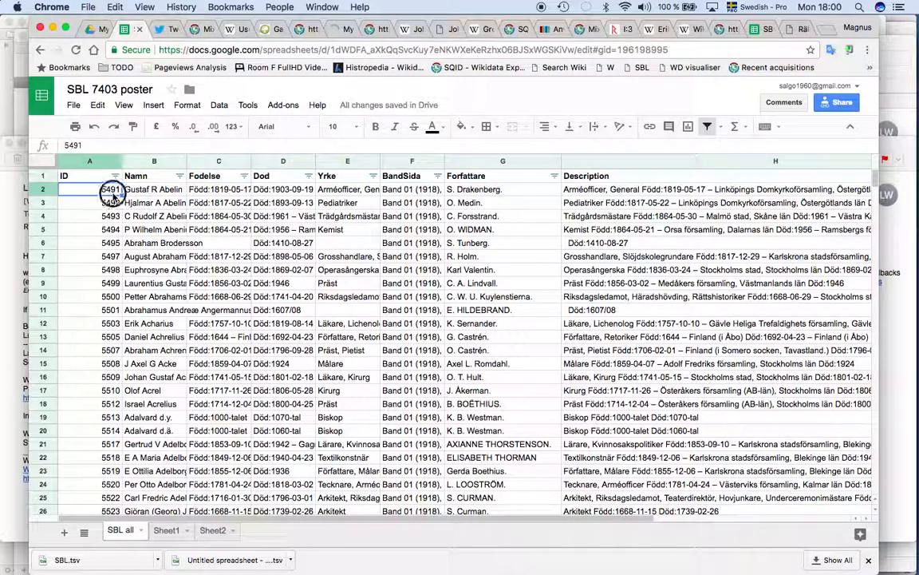
left_click(144, 192)
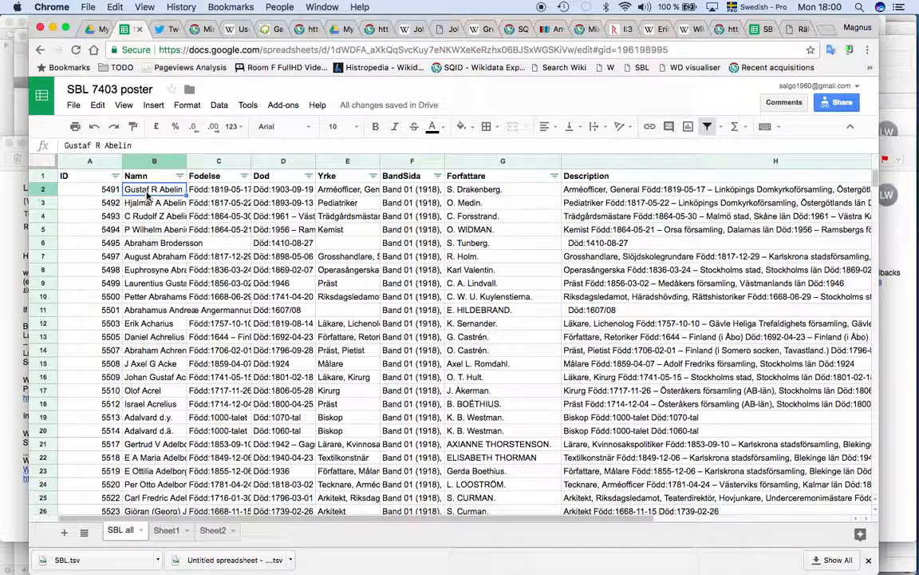
left_click(216, 193)
left_click(270, 192)
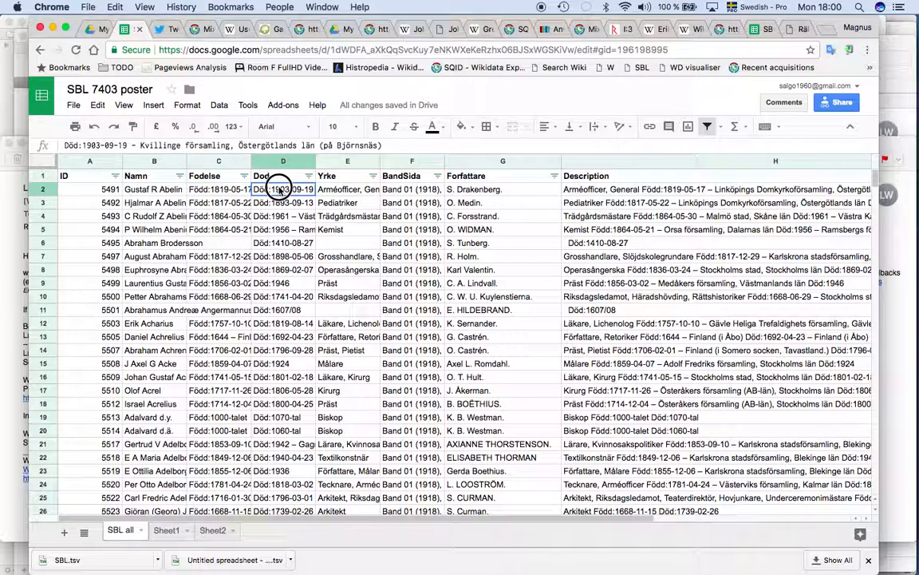
left_click(348, 194)
left_click(387, 190)
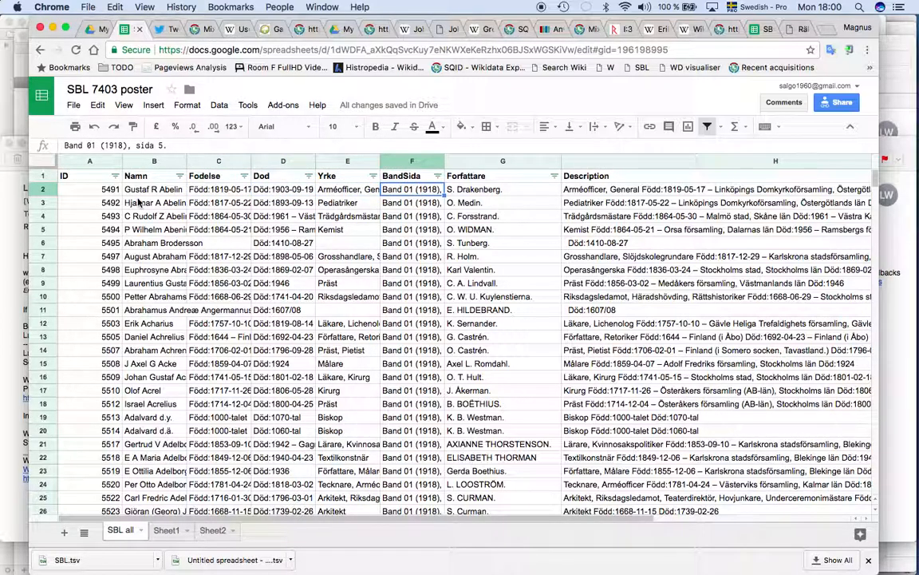
left_click(112, 193)
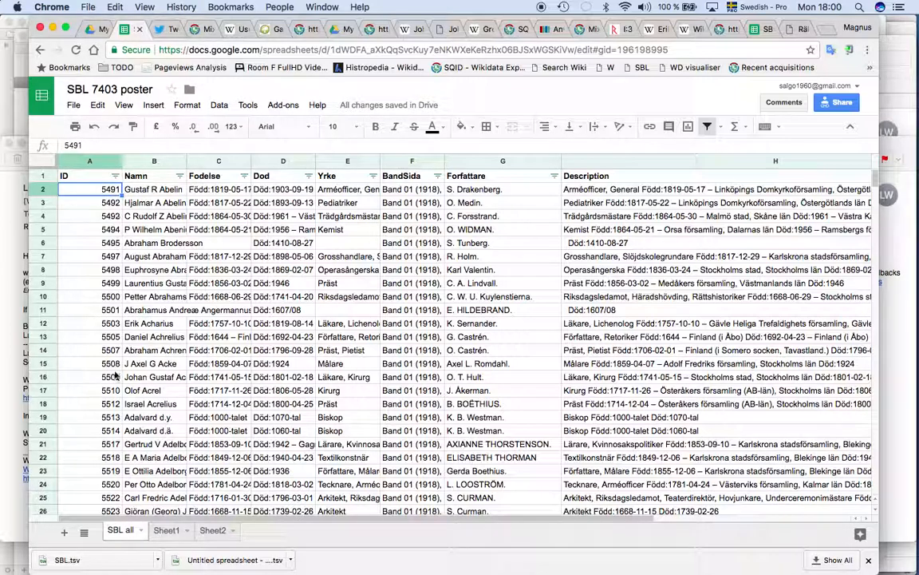
left_click(151, 190)
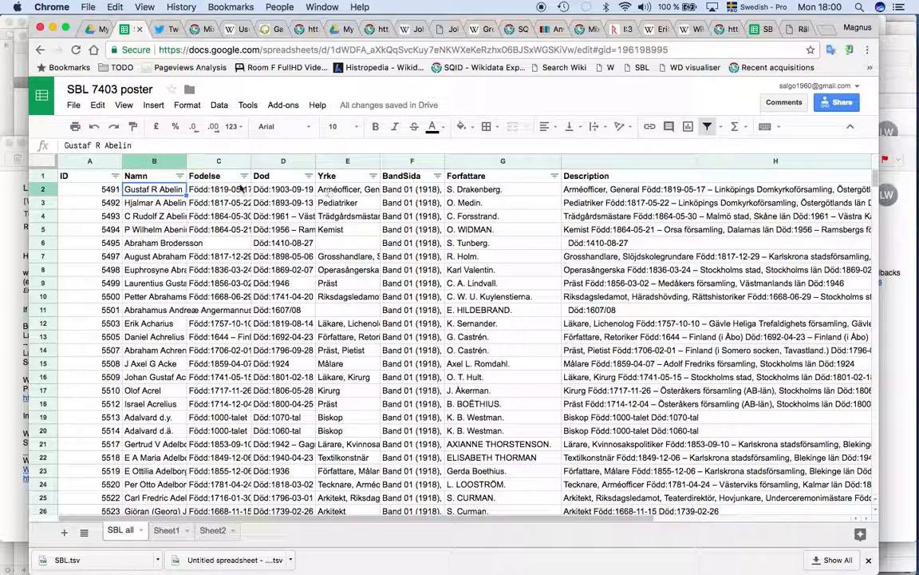
left_click(589, 192)
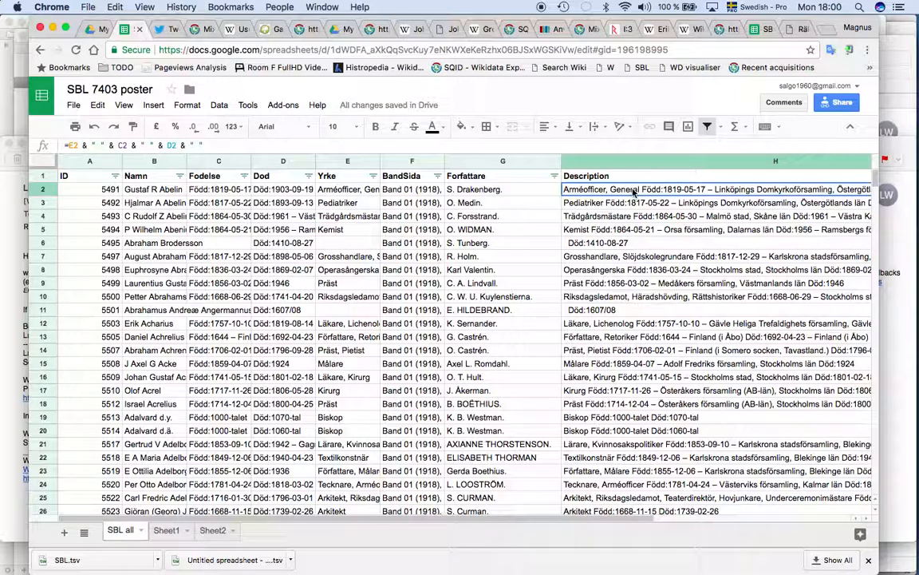
Hide columns C to G, from Fodelse to Forfattare, in the SBL all sheet
left_click(224, 161)
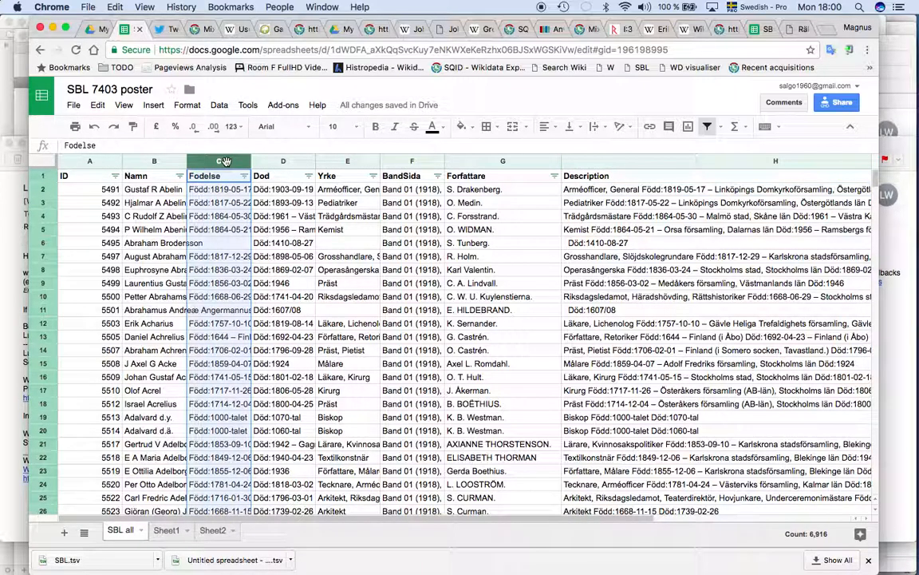
left_click_drag(226, 161, 503, 162)
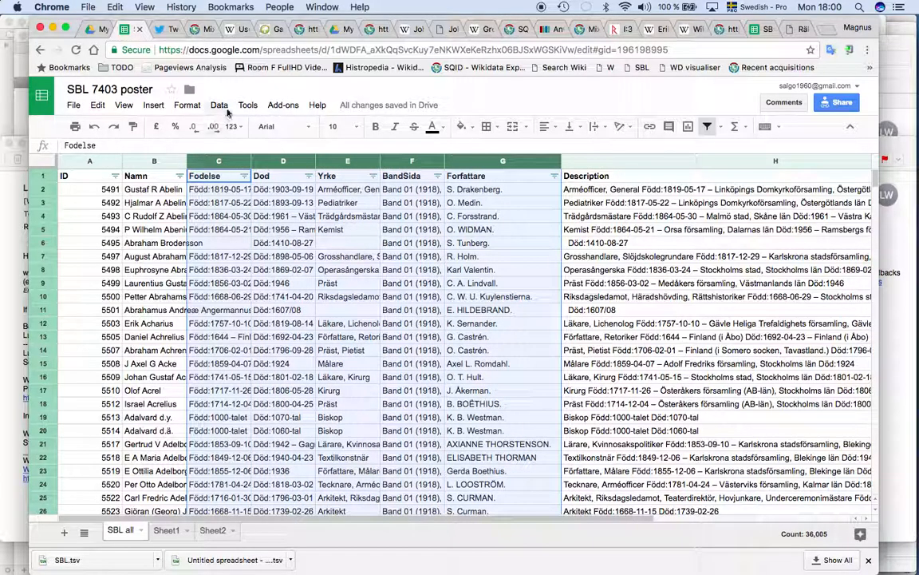
left_click(238, 162)
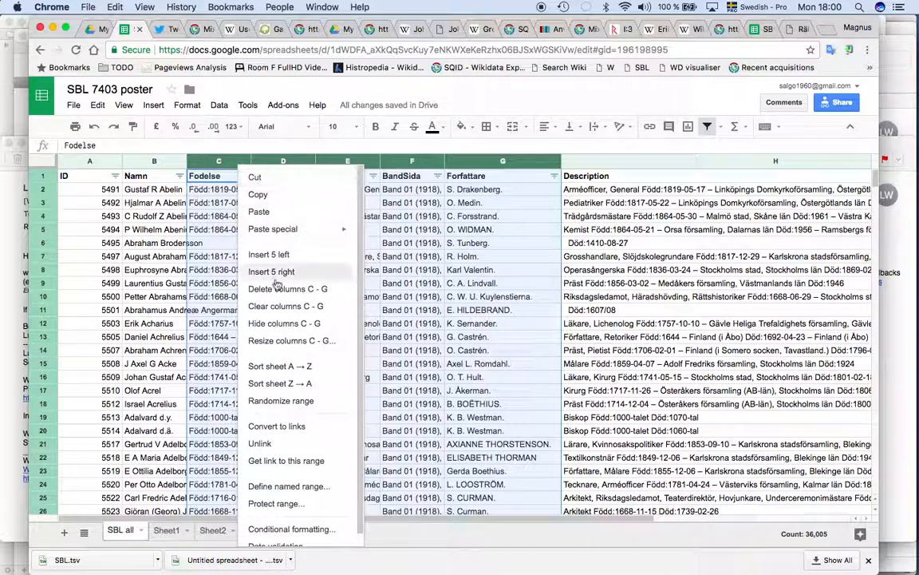
left_click(281, 323)
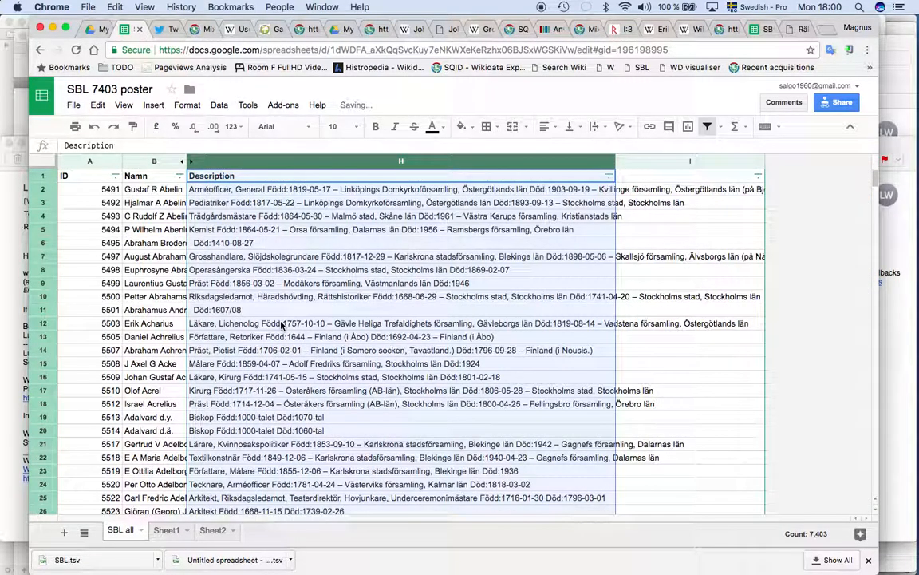
Select rows 1 to 15 of the sheet from ID through Description and copy them
left_click(99, 175)
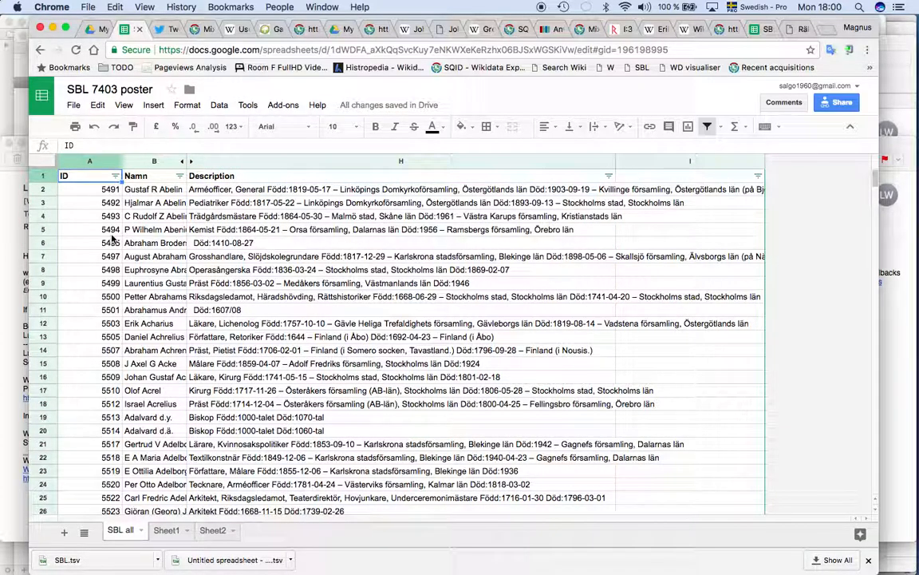
key("shift+Down")
key("shift+Down")
key("shift+Down")
key("shift+Down")
key("shift+Down")
key("shift+Down")
key("shift+Down")
key("shift+Down")
key("shift+Down")
key("shift+Down")
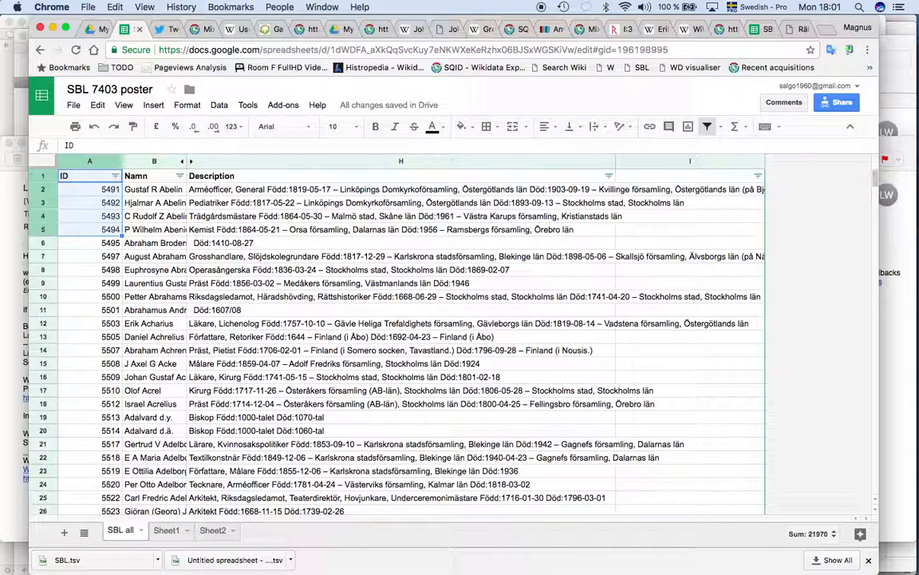
key("shift+Down")
key("shift+Right")
key("shift+Down")
key("shift+Down")
key("shift+Down")
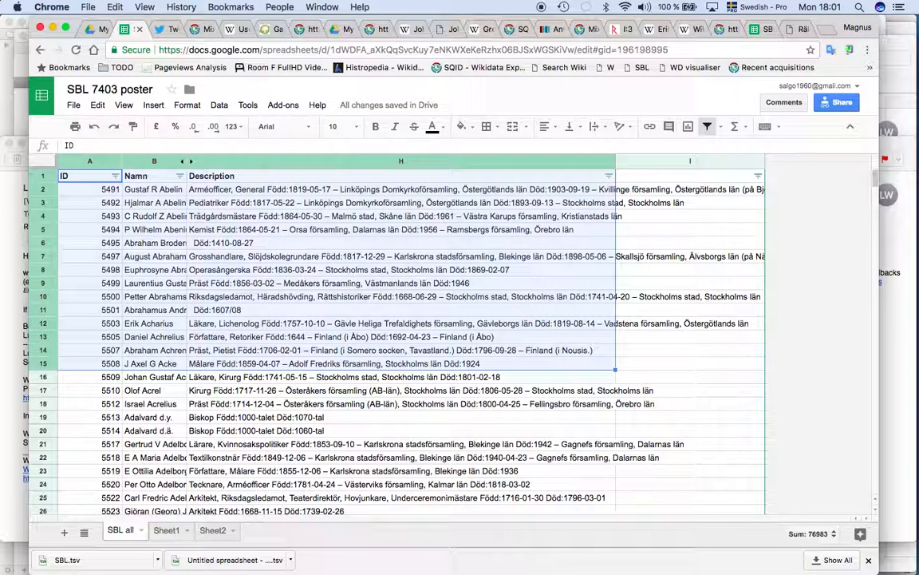
Open the Mix'n'match importer from the WikiTree post, paste the copied spreadsheet rows into its text box, and return to the post
key("super+alt+Right")
key("super+alt+Right")
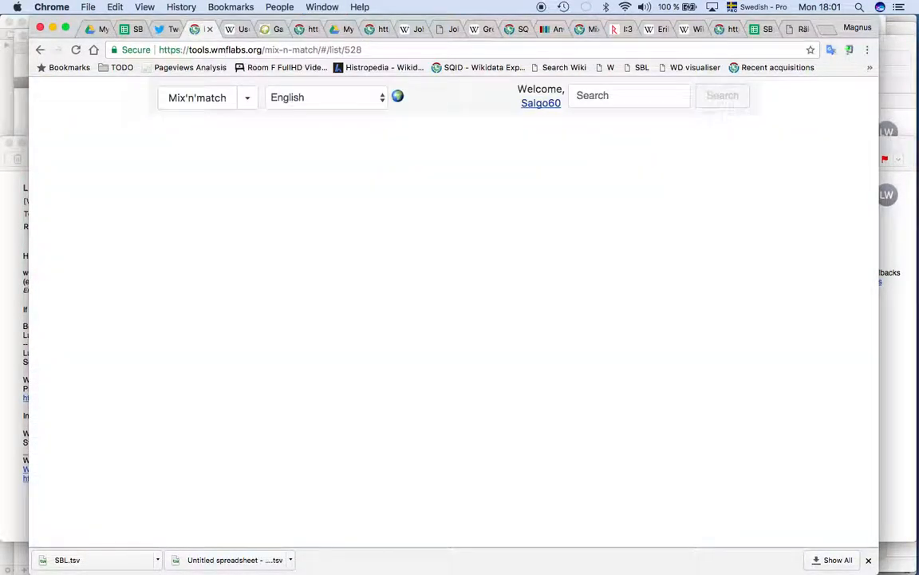
key("super+alt+Right")
key("super+alt+Left")
key("super+alt+Right")
key("super+alt+Right")
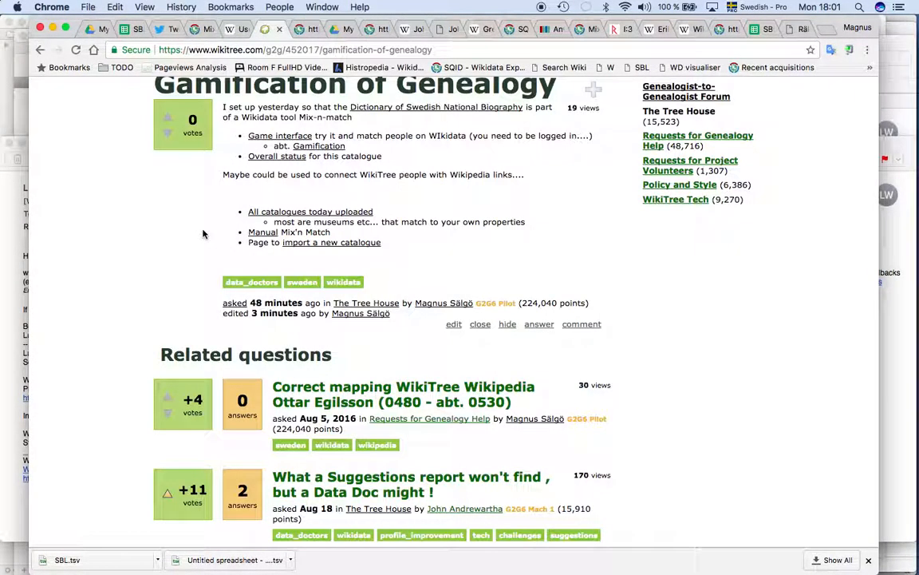
left_click(311, 243)
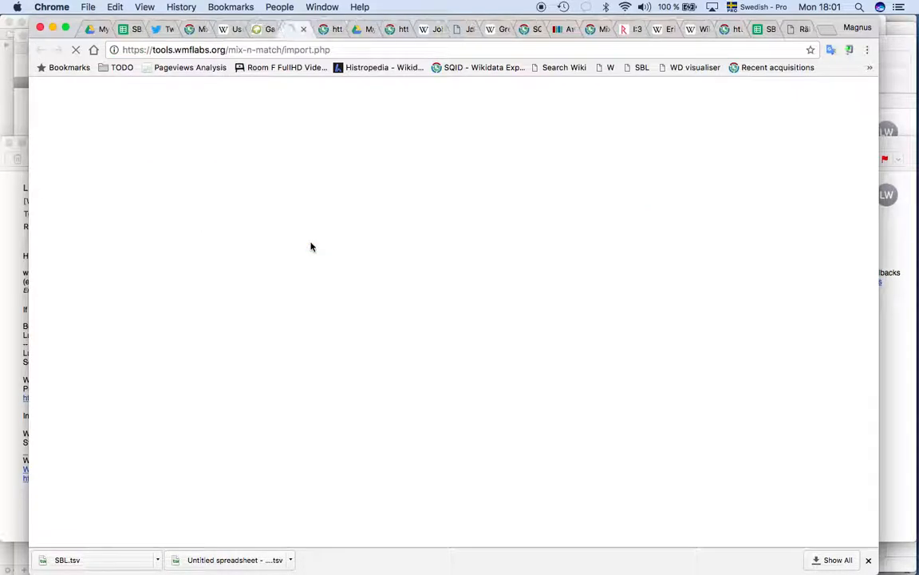
scroll(312, 303, "down", 10)
left_click(288, 353)
key("super+v")
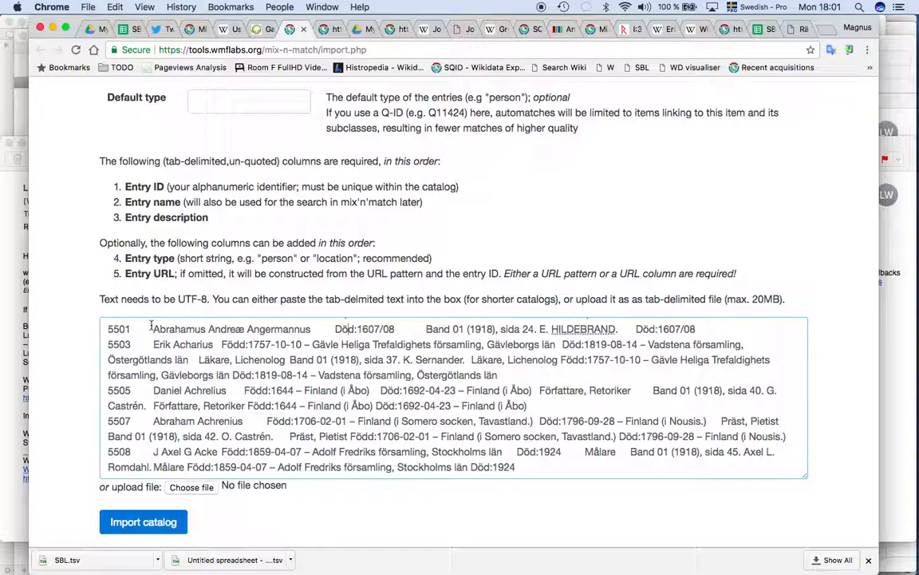
key("ctrl+shift+Tab")
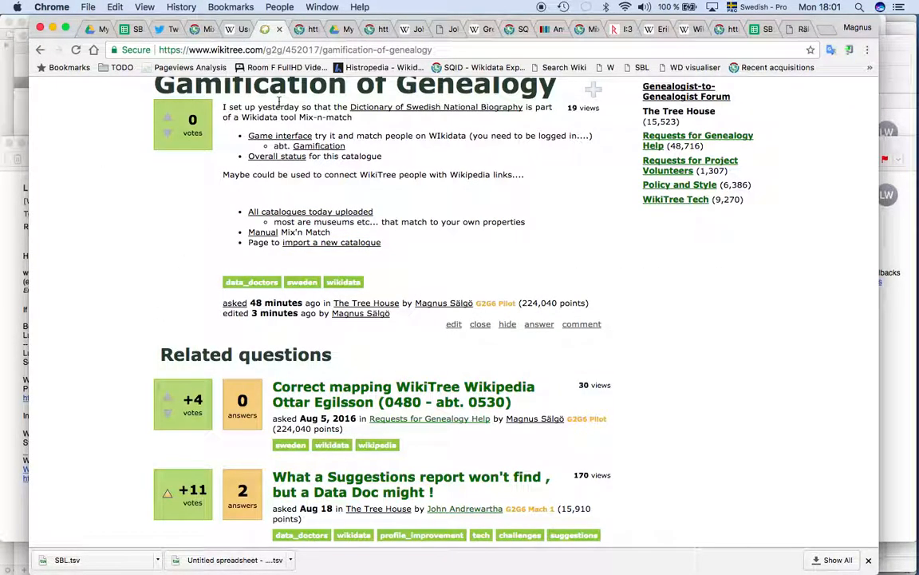